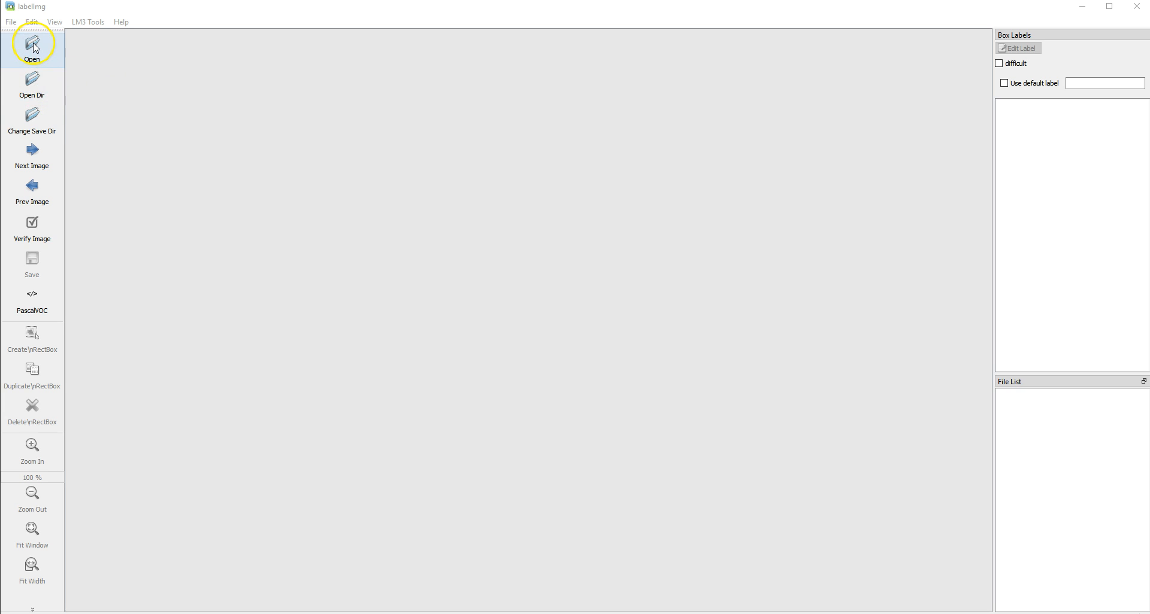
# - Open the image directory D:\Demo\Demo Images Same for Auto Labeling Instructions
pyautogui.click(33, 88)
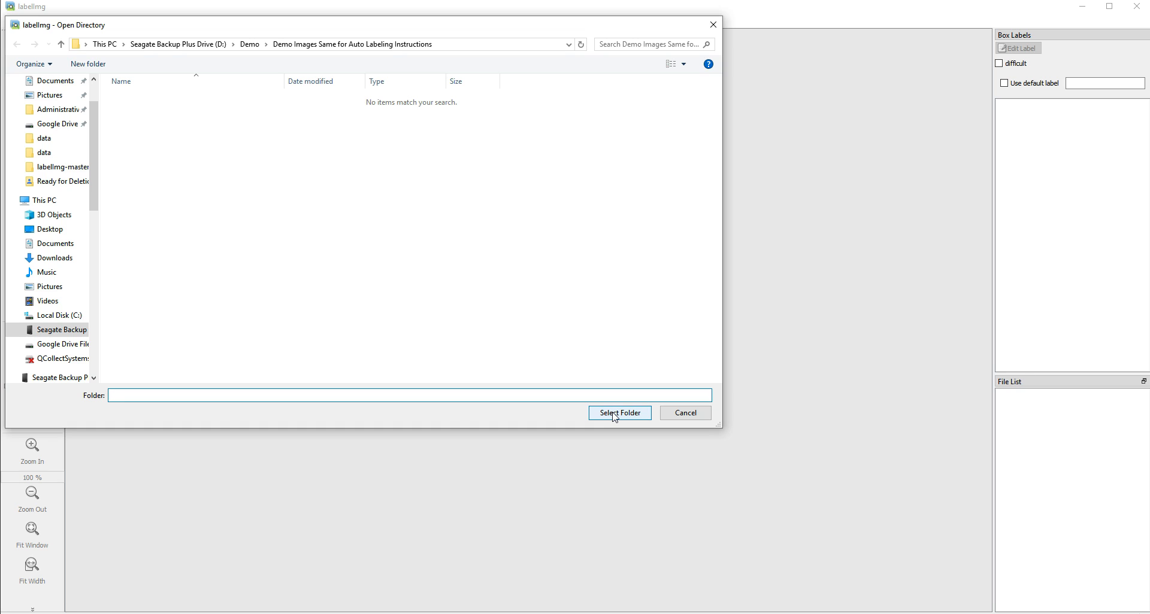
pyautogui.click(619, 413)
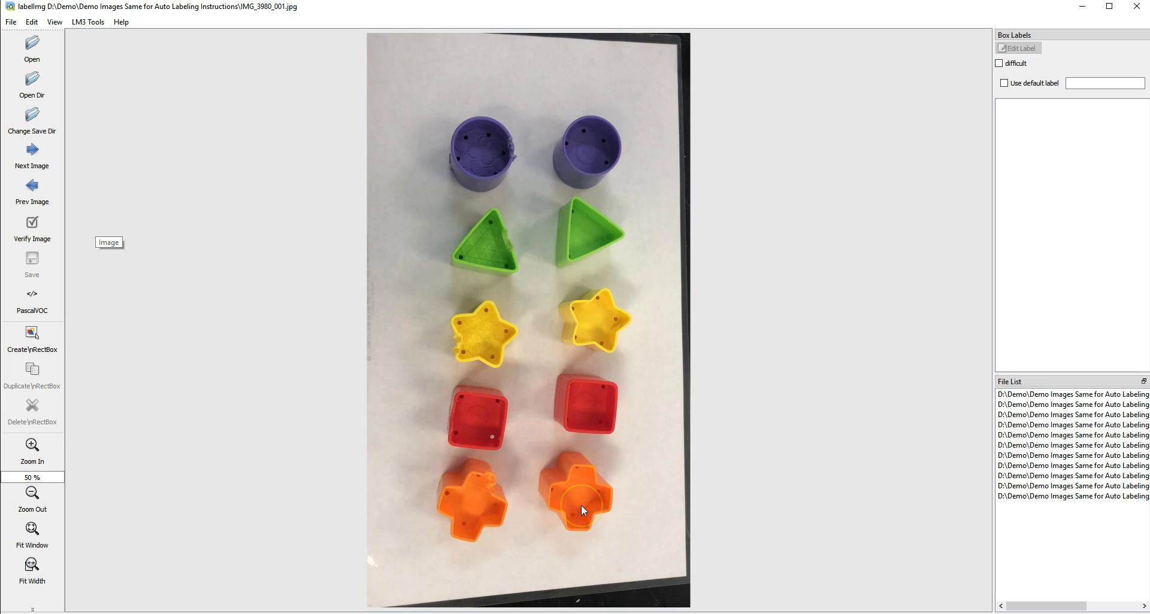
pyautogui.click(363, 453)
pyautogui.click(408, 119)
# - Review the class names in predefined_classes.txt in the PAQi data folder using File Explorer, and close the file and folder
pyautogui.click(279, 613)
pyautogui.click(449, 585)
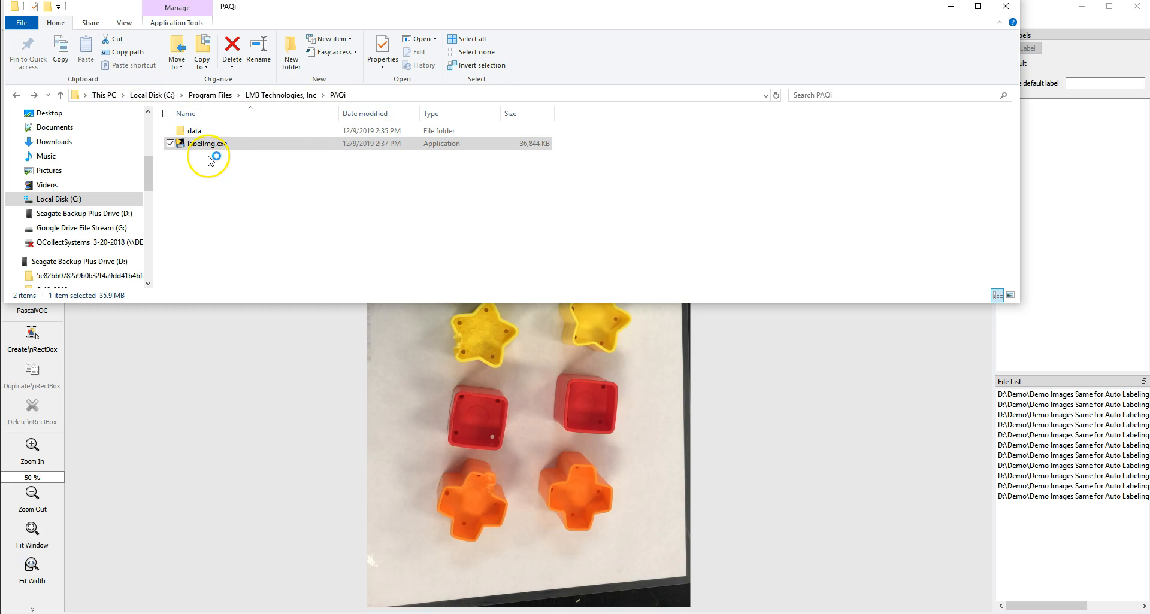
pyautogui.doubleClick(197, 131)
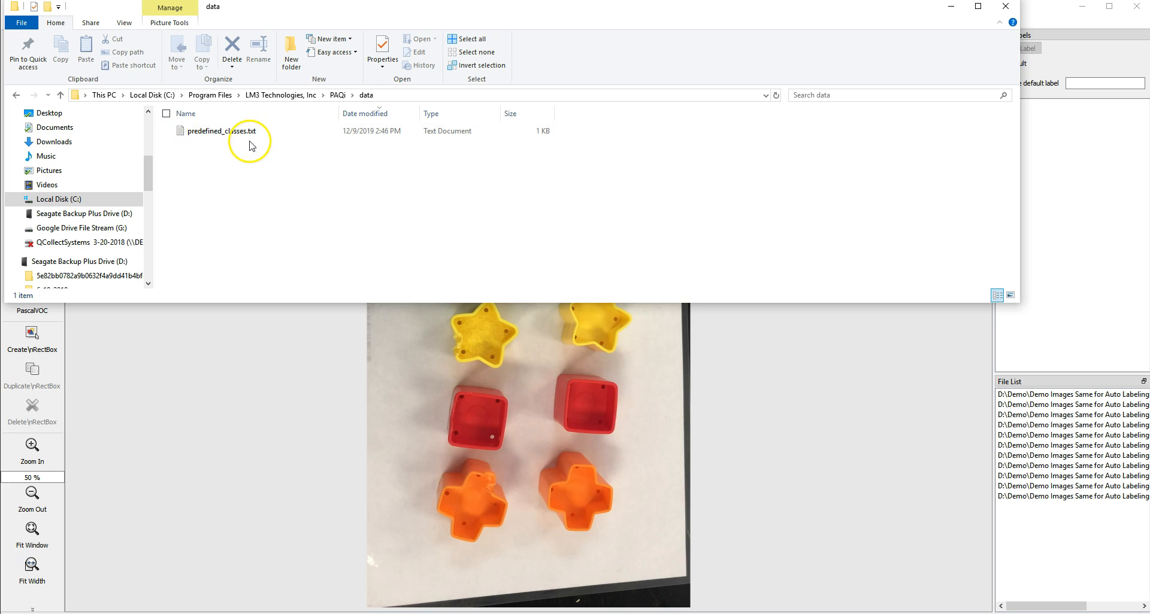
pyautogui.click(199, 133)
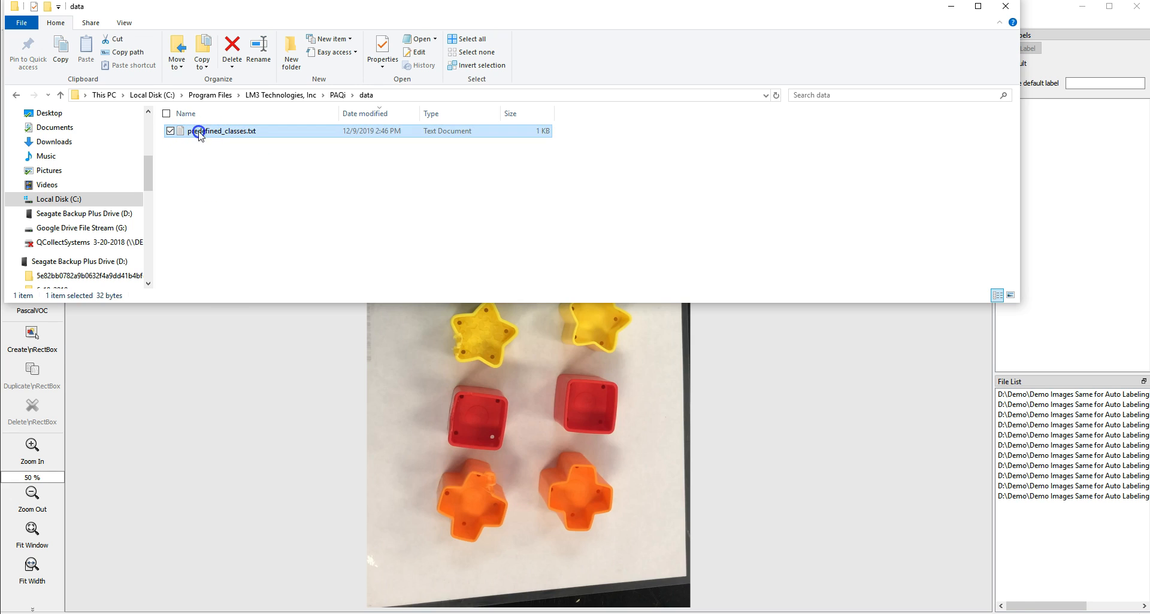
pyautogui.doubleClick(200, 132)
pyautogui.moveTo(231, 150); pyautogui.dragTo(264, 191)
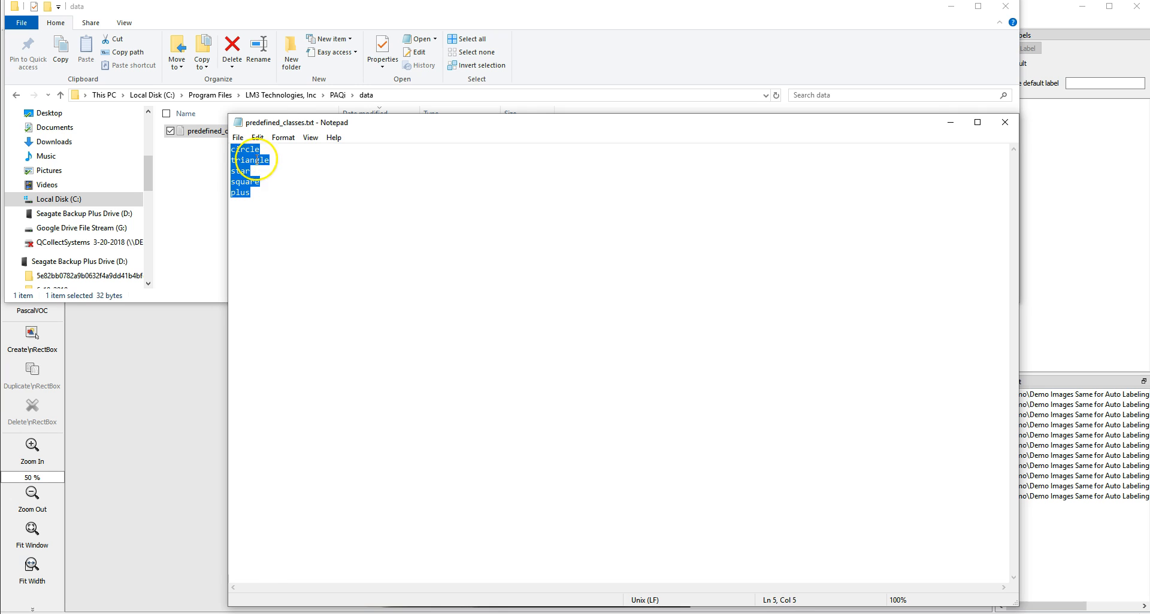
pyautogui.click(257, 203)
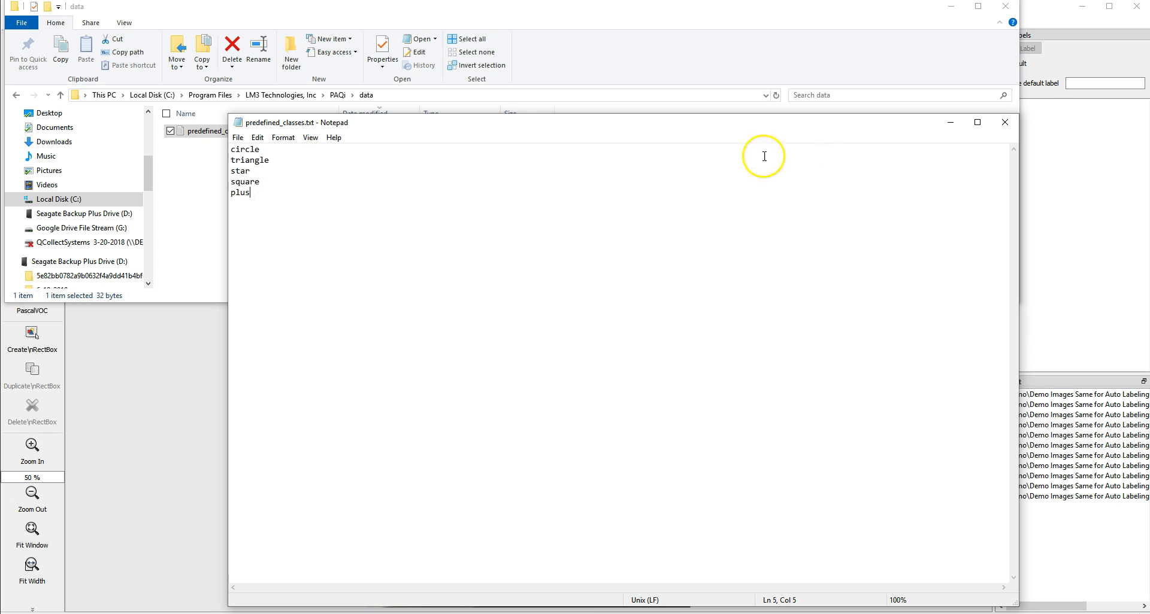
pyautogui.click(1005, 123)
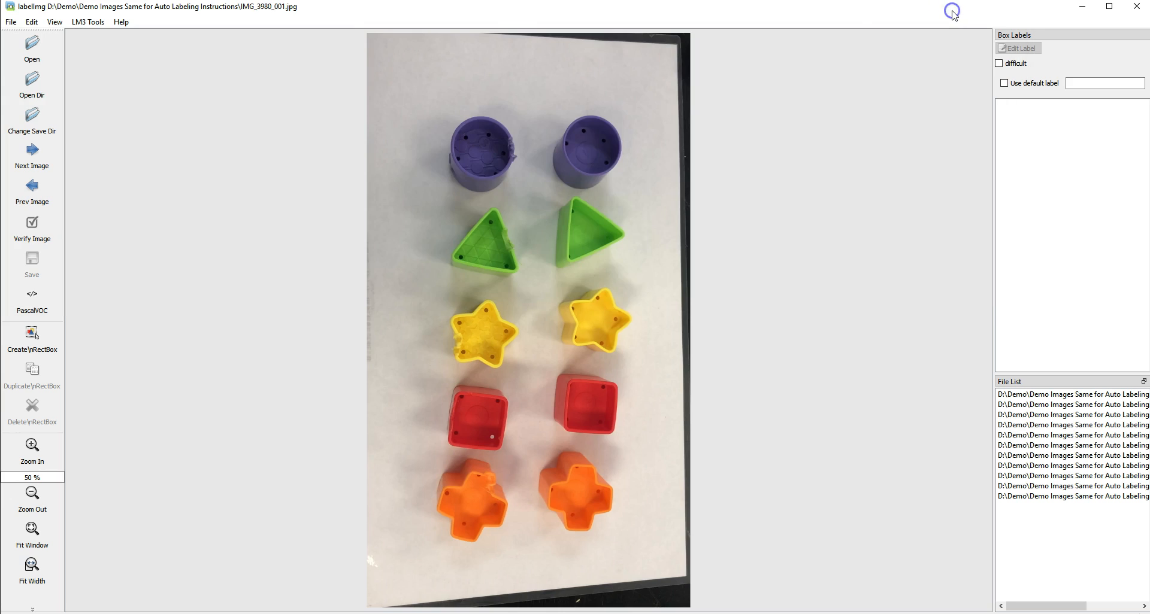
pyautogui.click(951, 8)
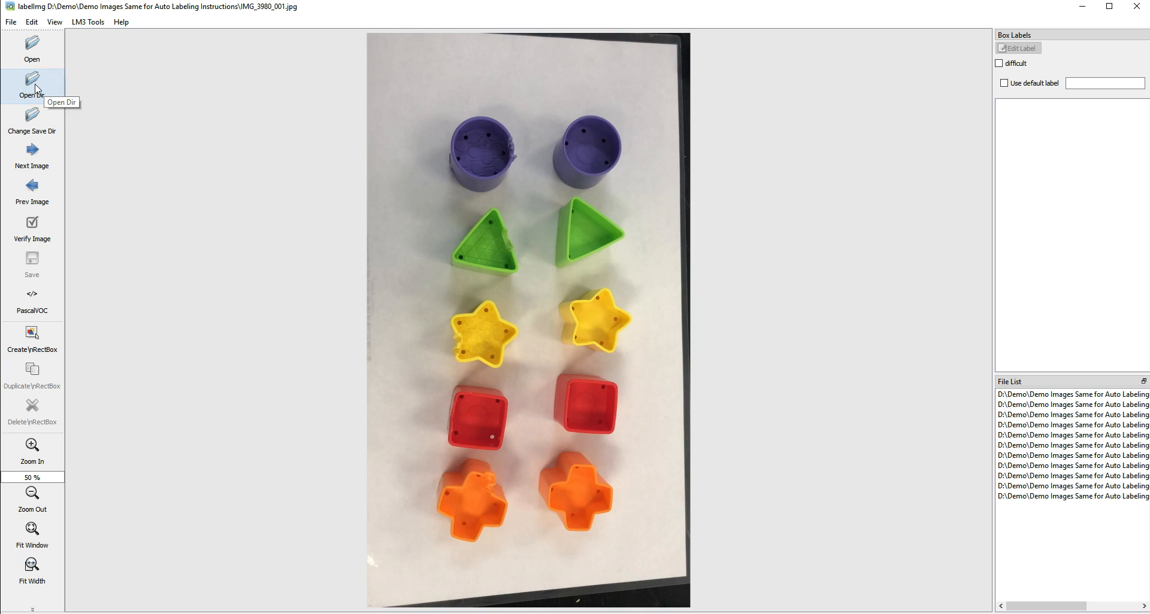
# - Set the annotation save directory to the Demo Images Same for Auto Labeling Instructions folder
pyautogui.click(1010, 395)
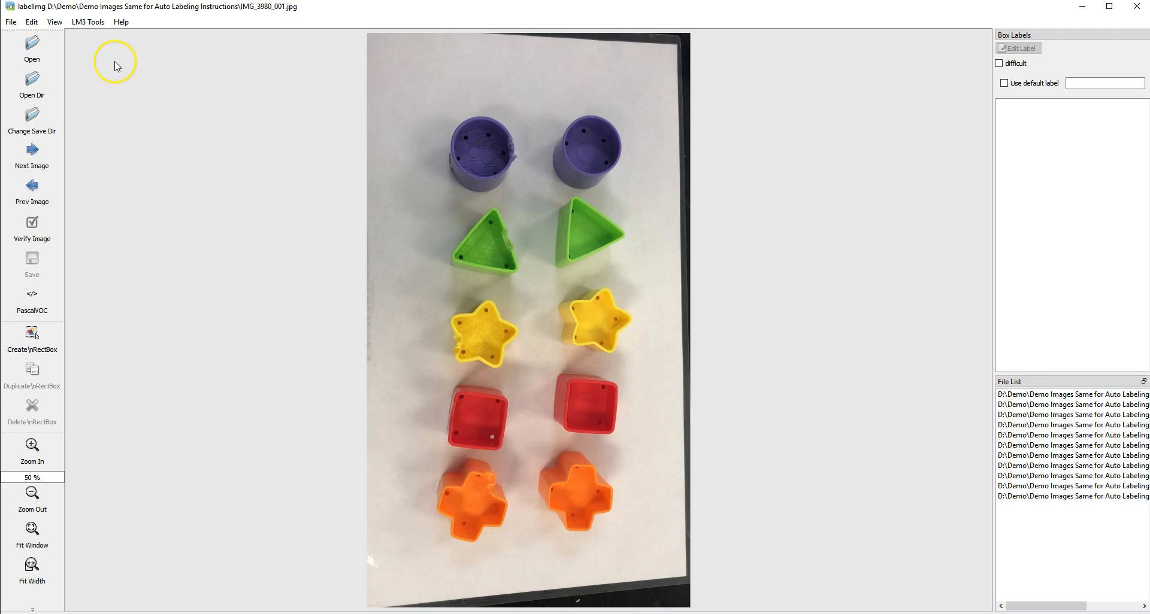
pyautogui.click(46, 115)
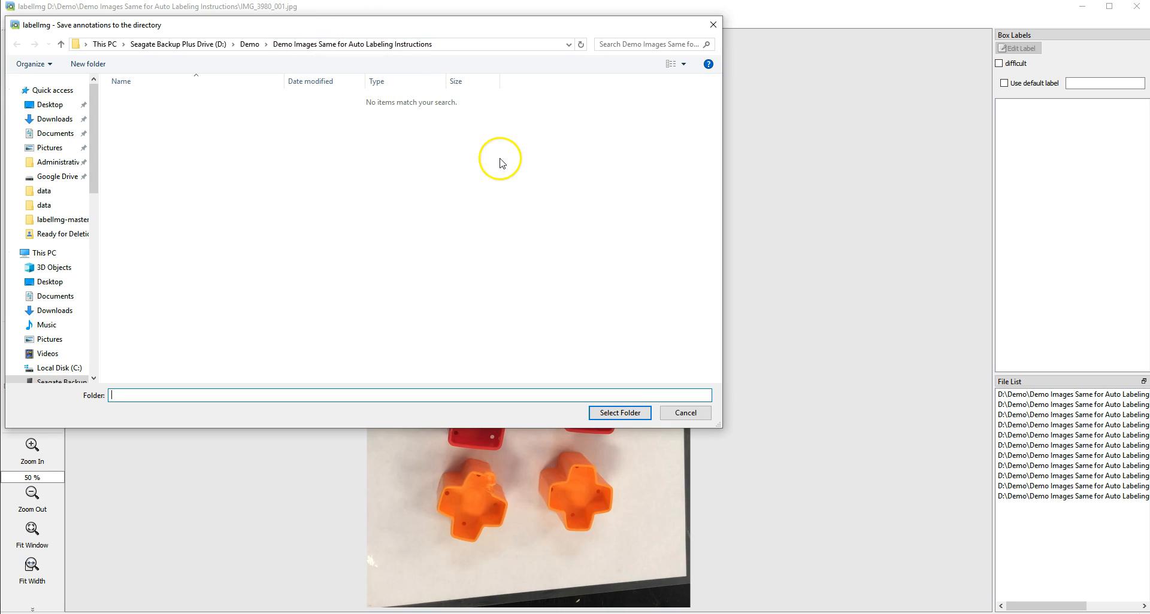
pyautogui.click(620, 413)
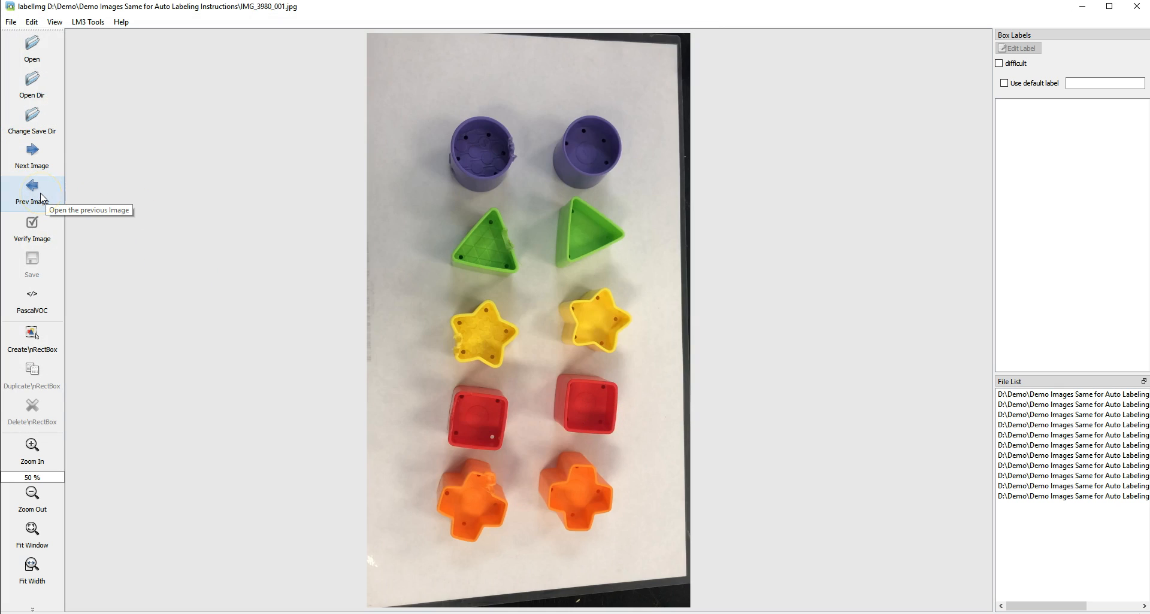
pyautogui.click(33, 229)
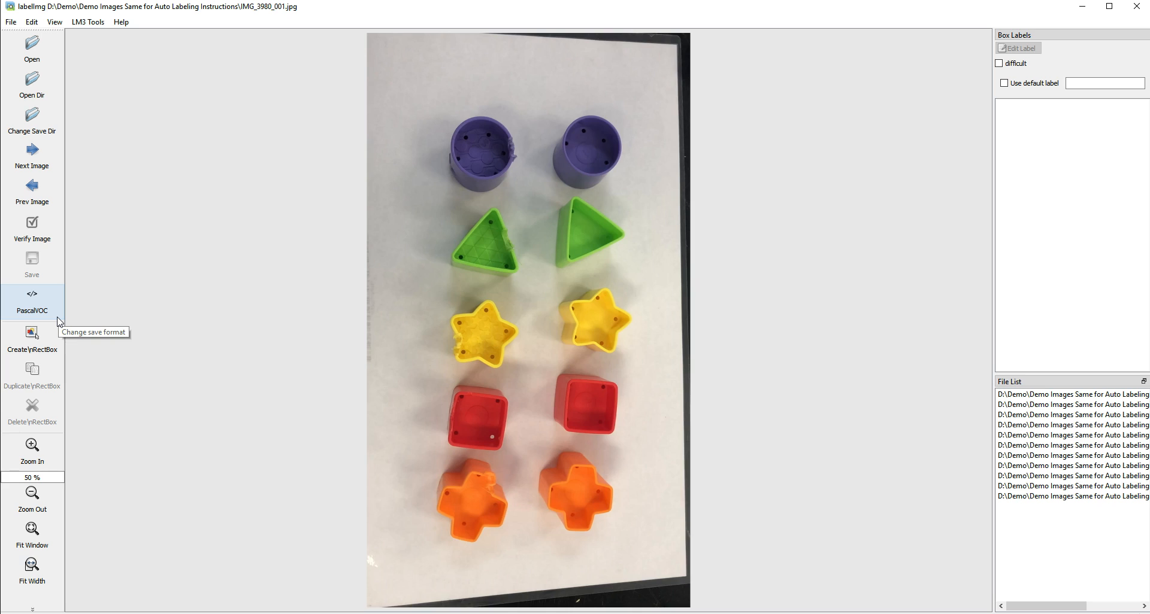
pyautogui.click(46, 346)
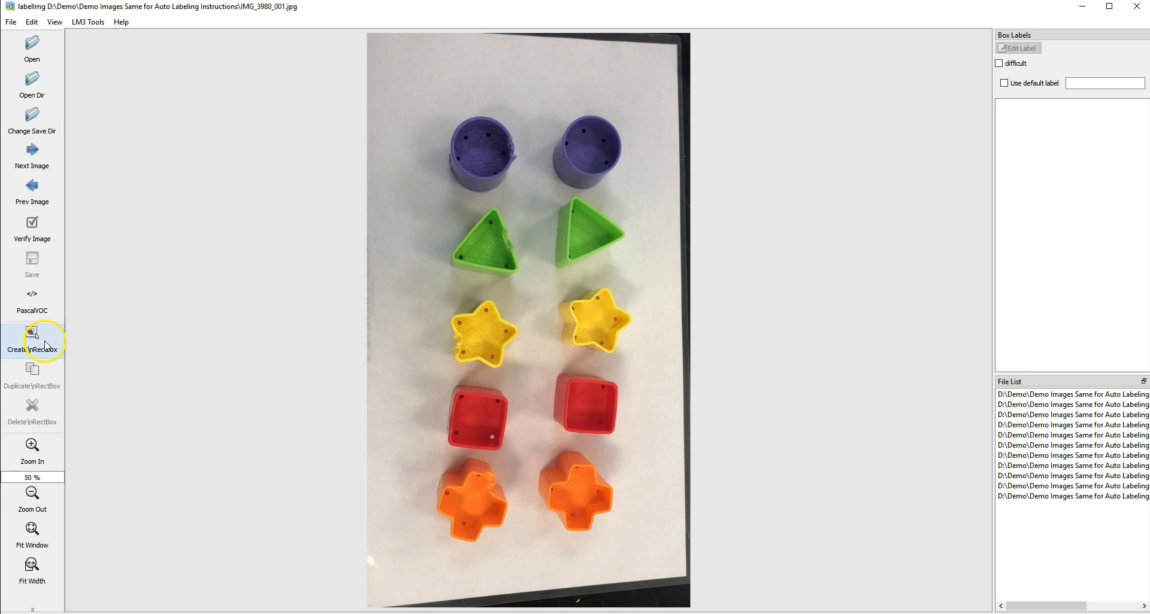
pyautogui.click(38, 334)
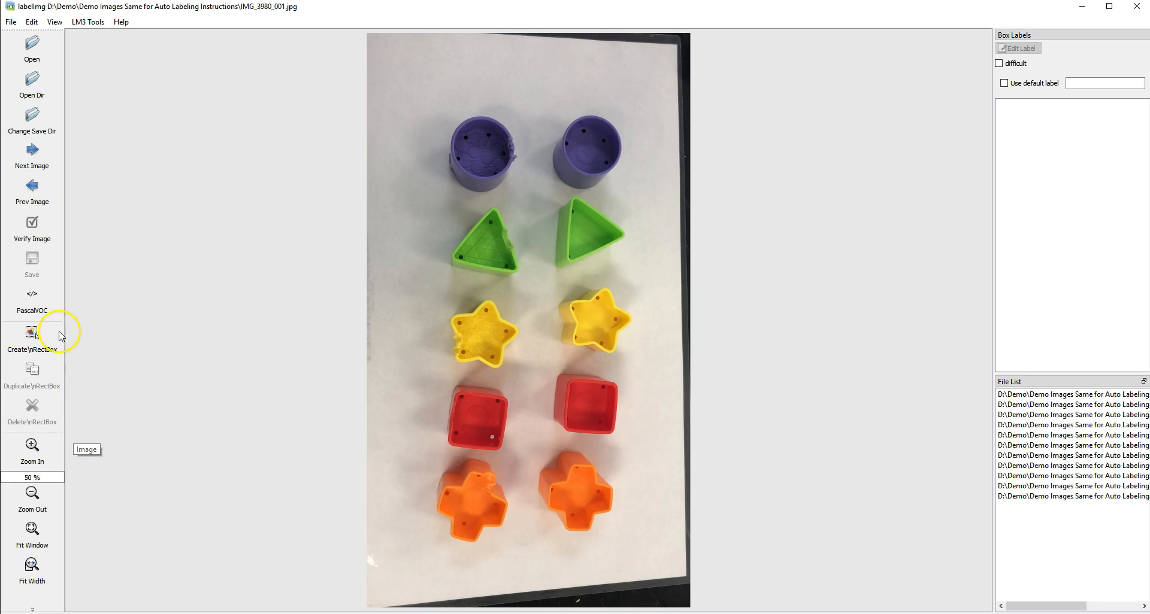
pyautogui.click(34, 339)
pyautogui.click(35, 339)
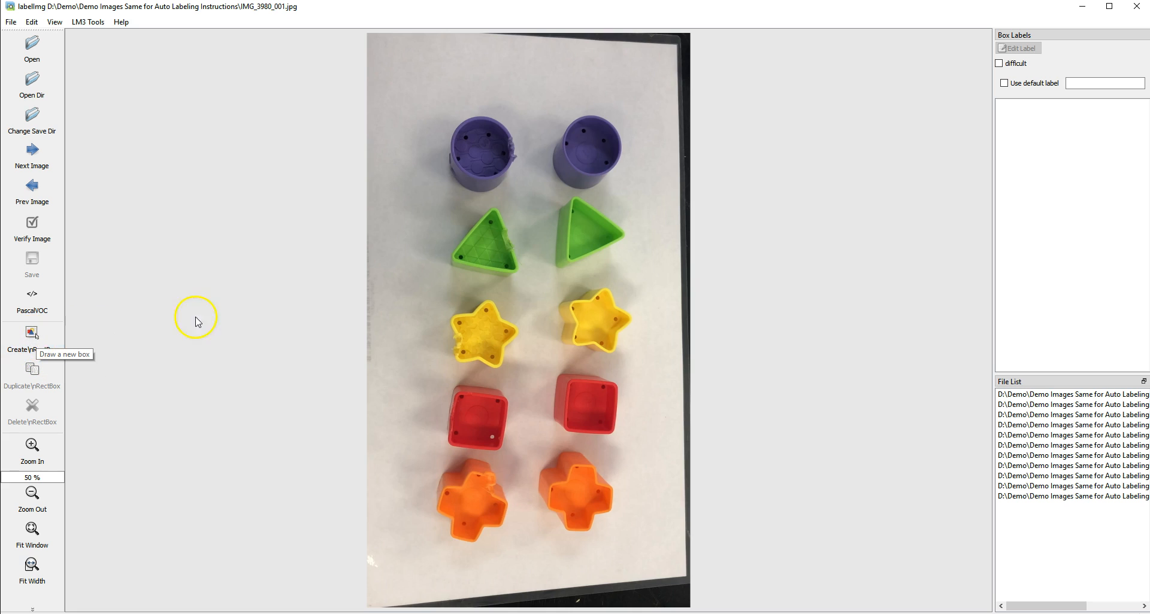
pyautogui.click(201, 298)
# - Draw a box around the undamaged purple round shape in the image's right column and label it circle
pyautogui.click(30, 335)
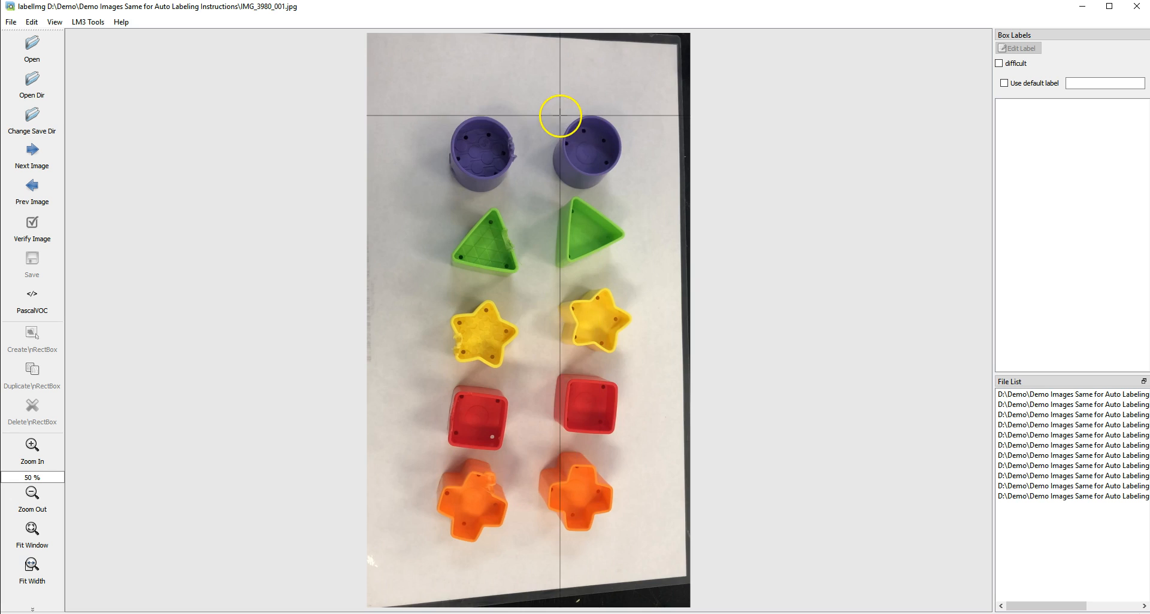
pyautogui.click(556, 111)
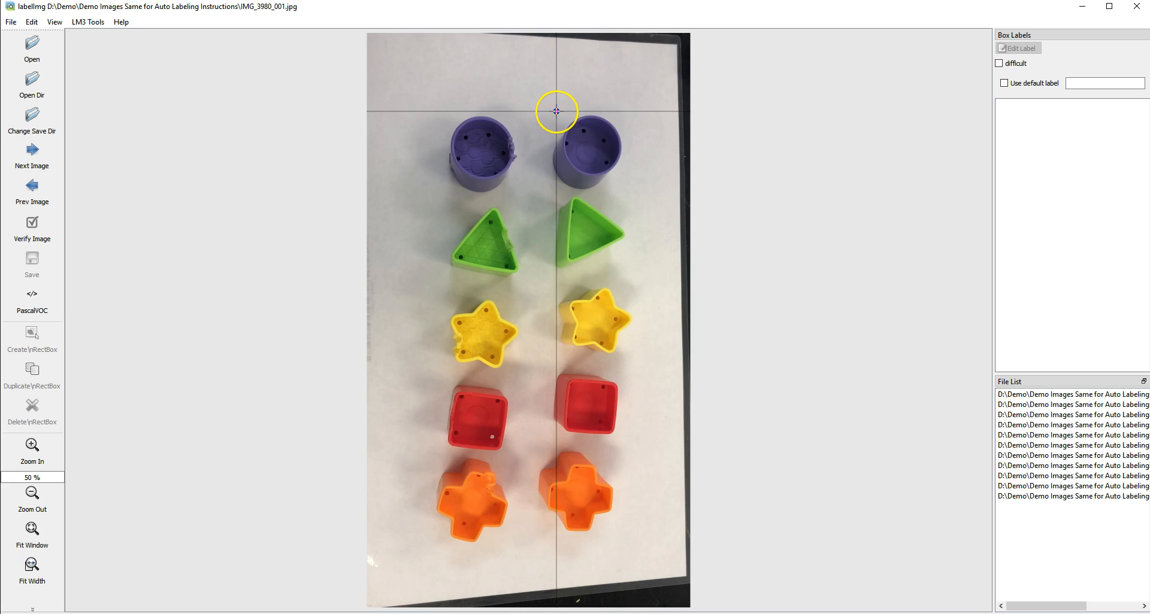
pyautogui.click(626, 181)
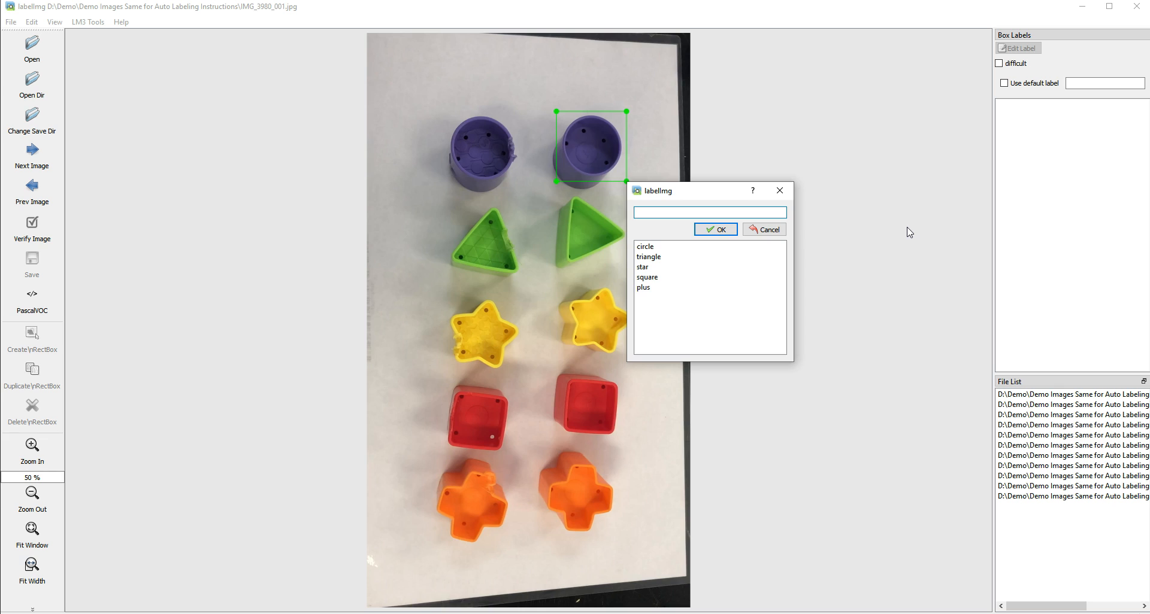
pyautogui.click(656, 249)
pyautogui.click(656, 251)
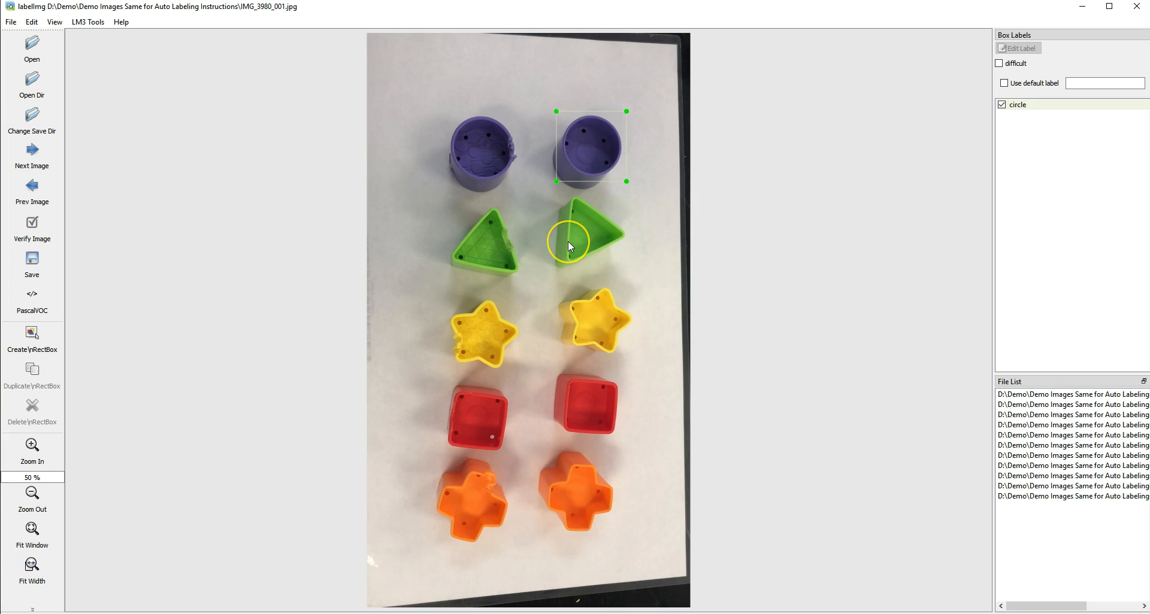
# - Box the green triangle and the yellow star in the image's right column, labelling them triangle and star
pyautogui.press('w')
pyautogui.moveTo(552, 192); pyautogui.dragTo(633, 268)
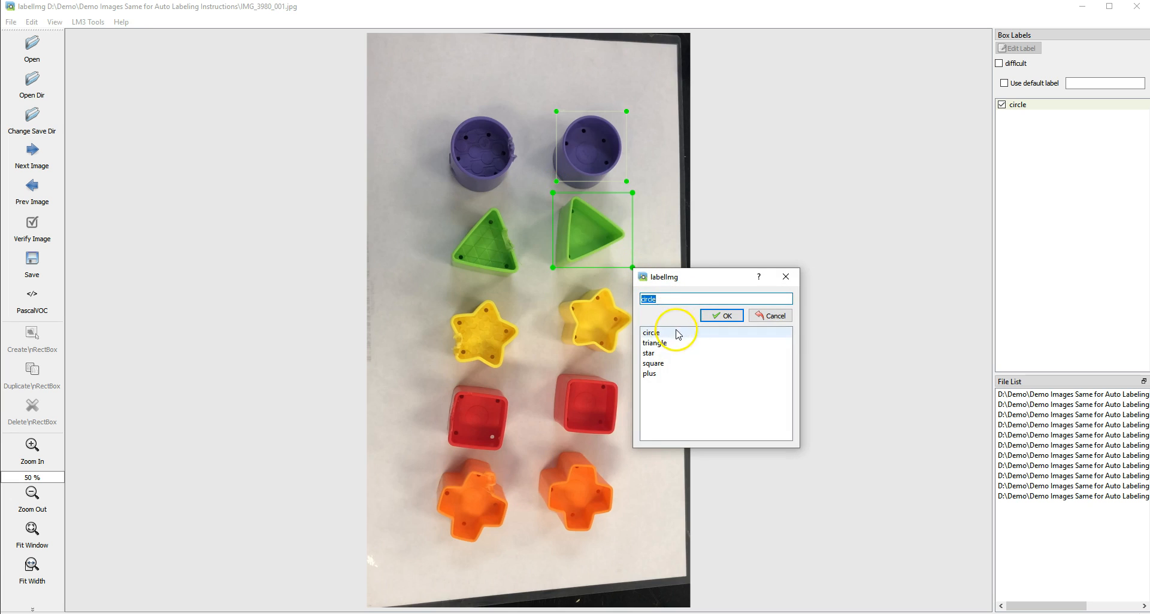
pyautogui.doubleClick(664, 345)
pyautogui.press('w')
pyautogui.moveTo(561, 283)
pyautogui.mouseDown()
pyautogui.moveTo(615, 352)
pyautogui.moveTo(636, 359)
pyautogui.mouseUp()
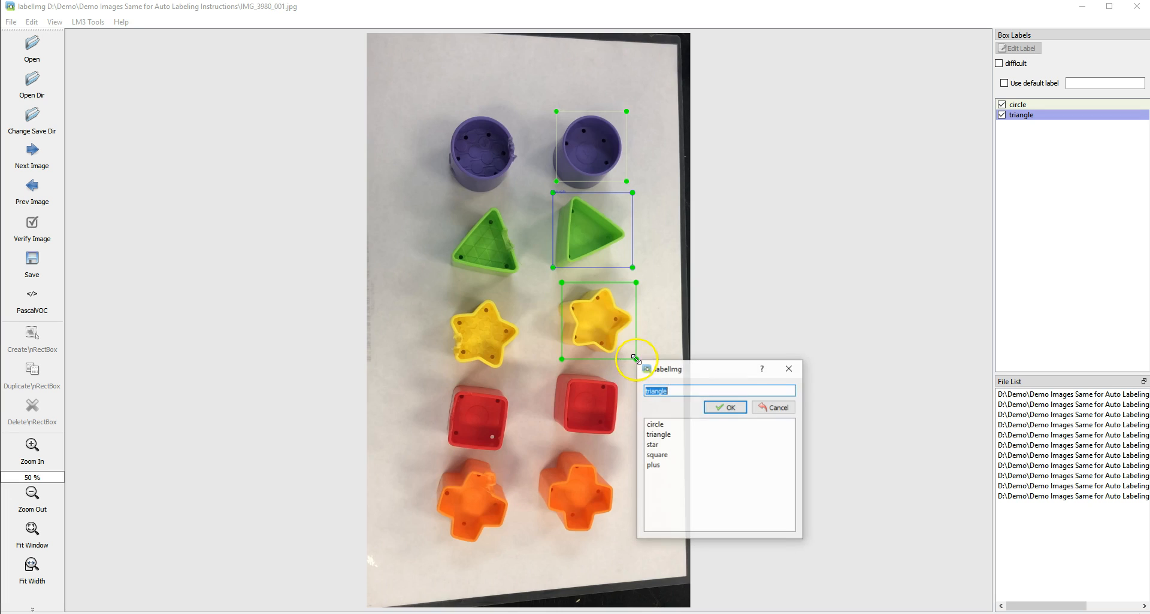
pyautogui.doubleClick(659, 445)
# - Box the red square and the orange plus in the image's right column, labelling them square and plus
pyautogui.press('w')
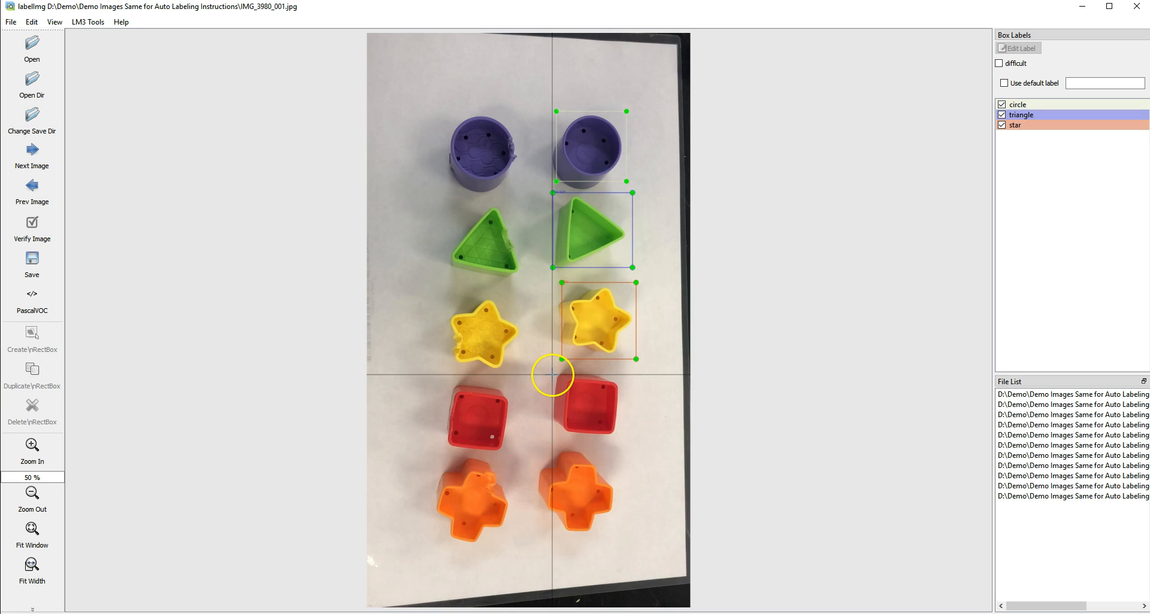
pyautogui.moveTo(552, 374); pyautogui.dragTo(625, 440)
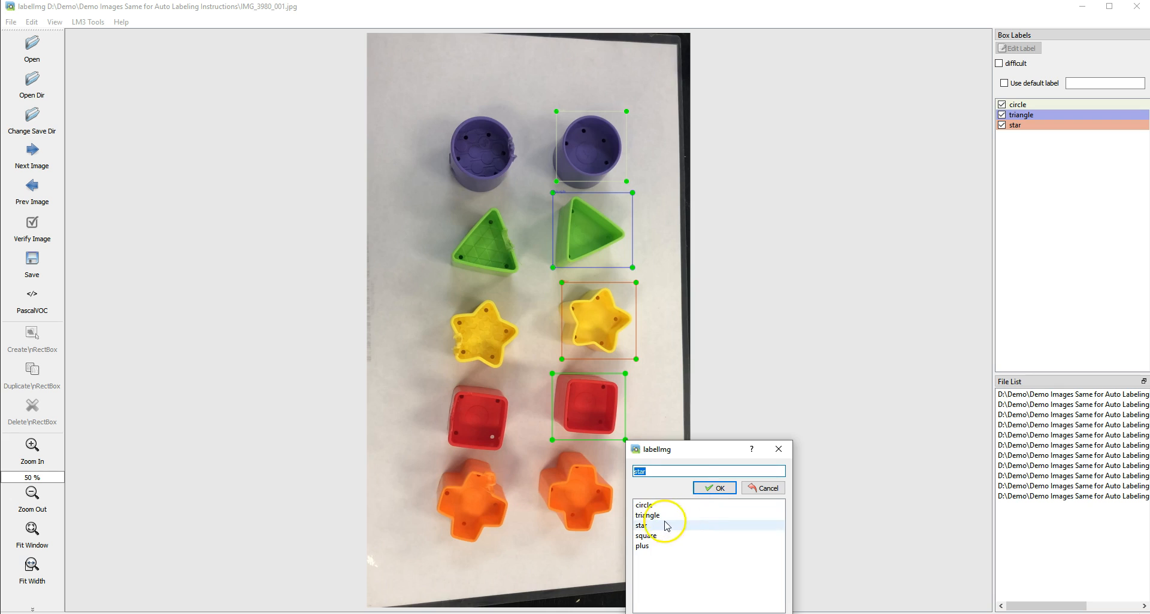
pyautogui.doubleClick(653, 536)
pyautogui.press('w')
pyautogui.moveTo(539, 454); pyautogui.dragTo(620, 537)
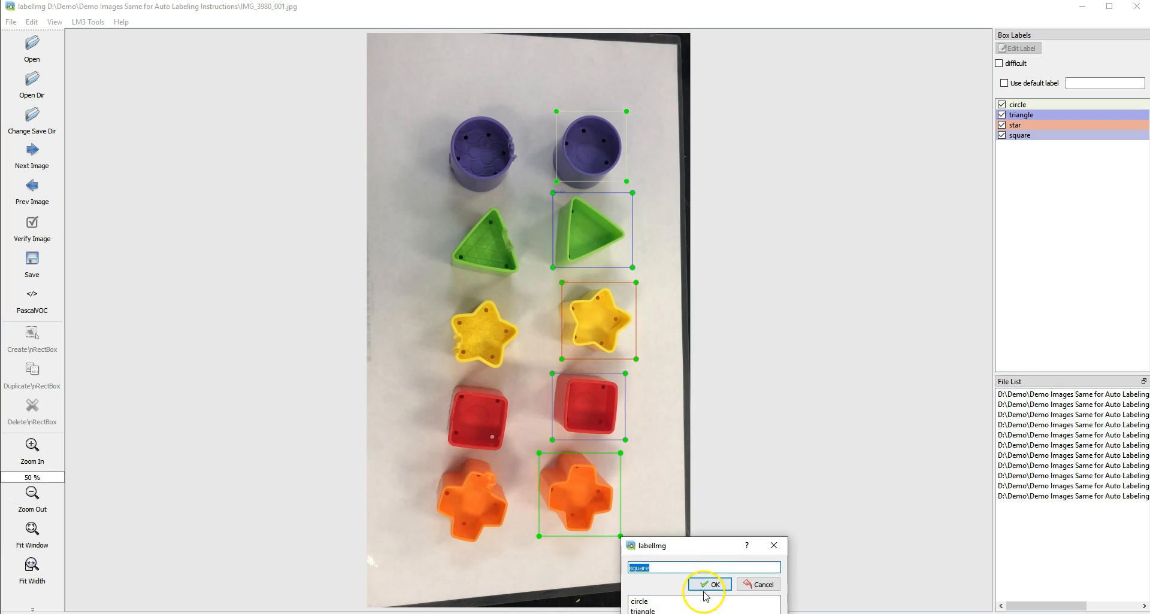
pyautogui.moveTo(702, 557); pyautogui.dragTo(728, 306)
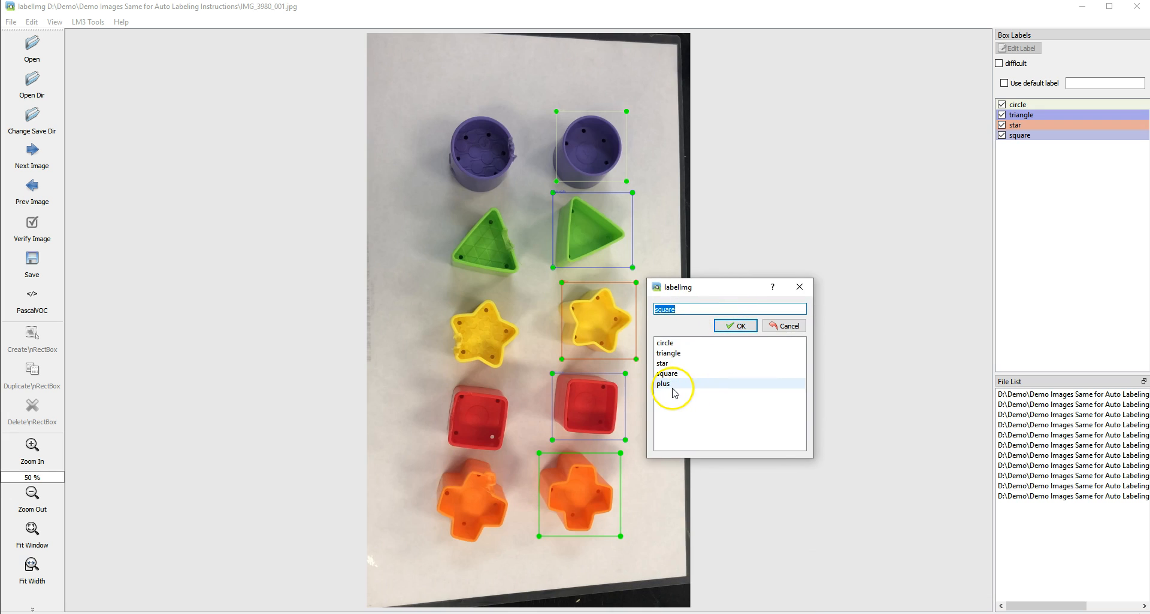
pyautogui.doubleClick(683, 386)
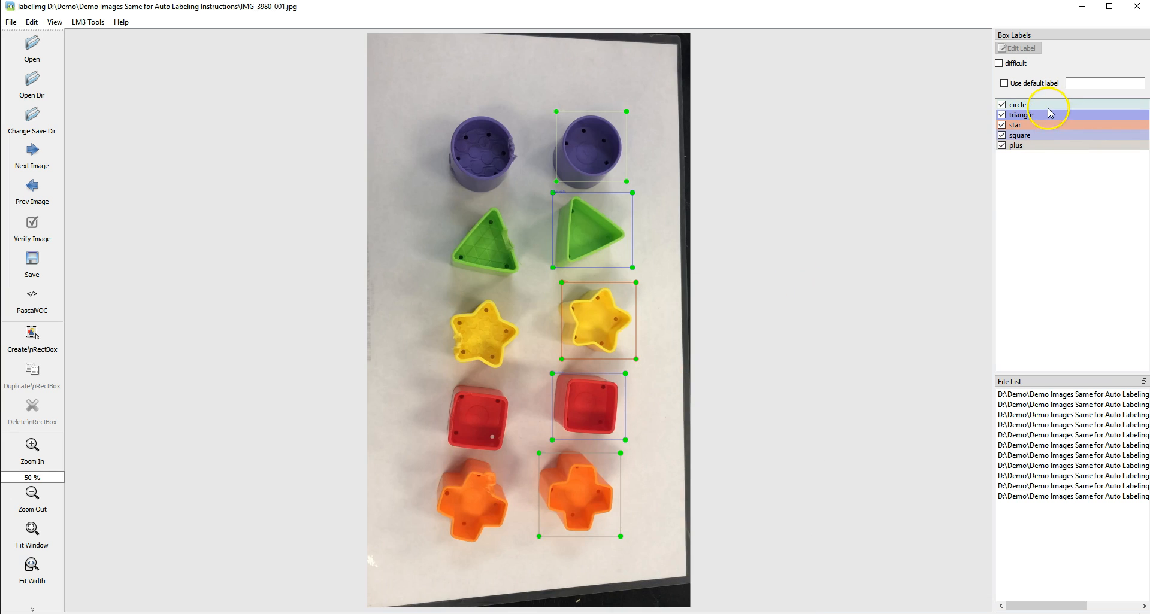
# - Check the circle, triangle, star, square and plus labels against their boxes one by one, and clear the selection
pyautogui.click(1029, 106)
pyautogui.click(1034, 119)
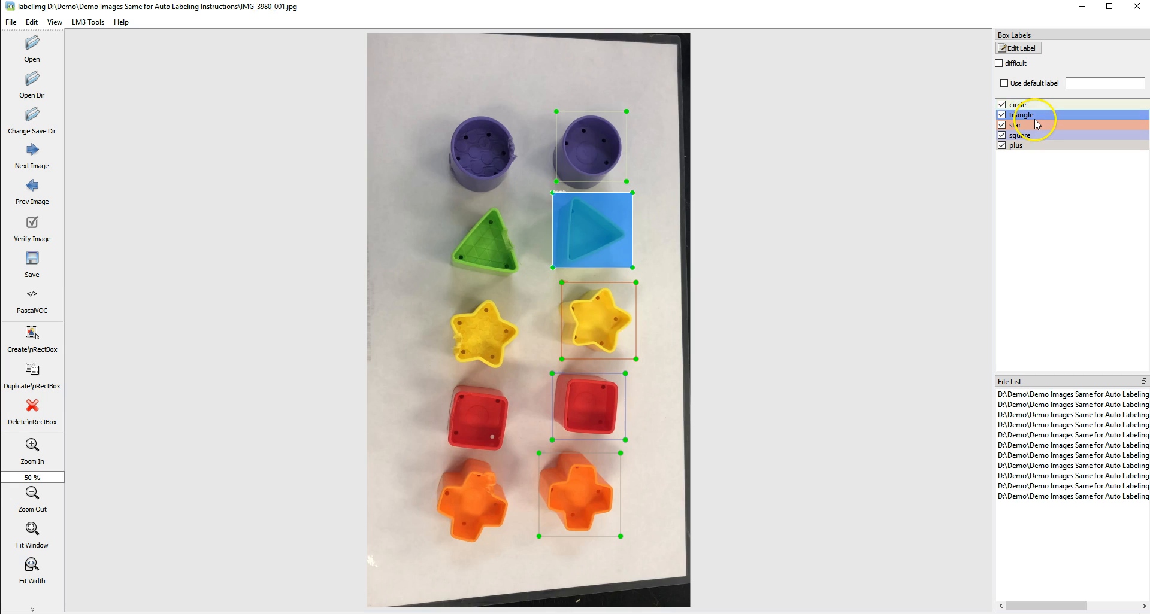
pyautogui.click(1034, 127)
pyautogui.click(1033, 137)
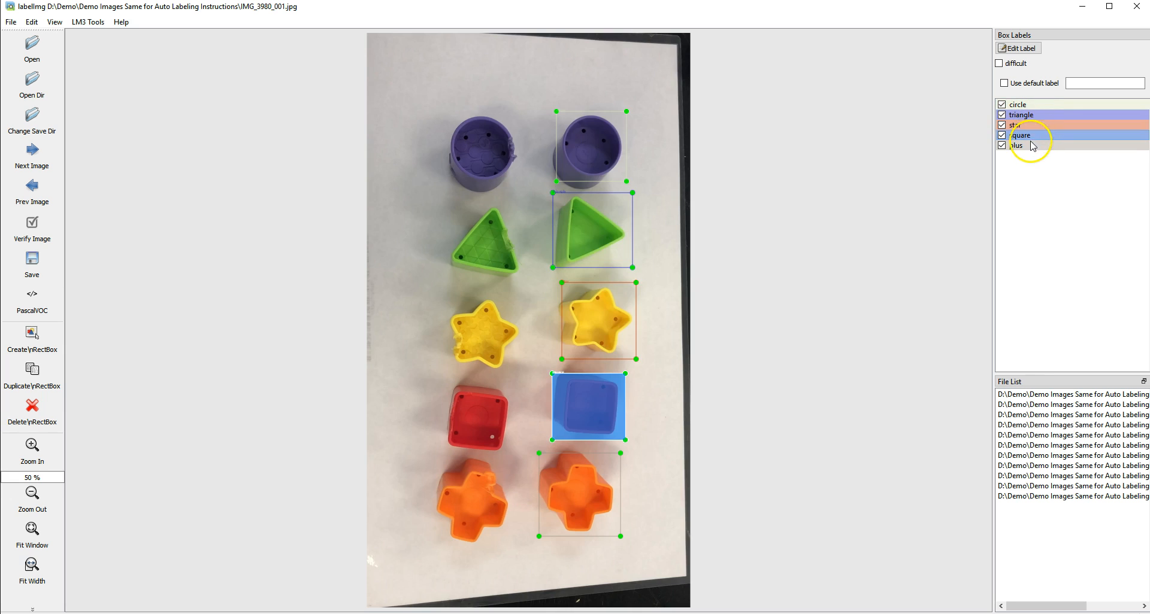
pyautogui.click(1032, 148)
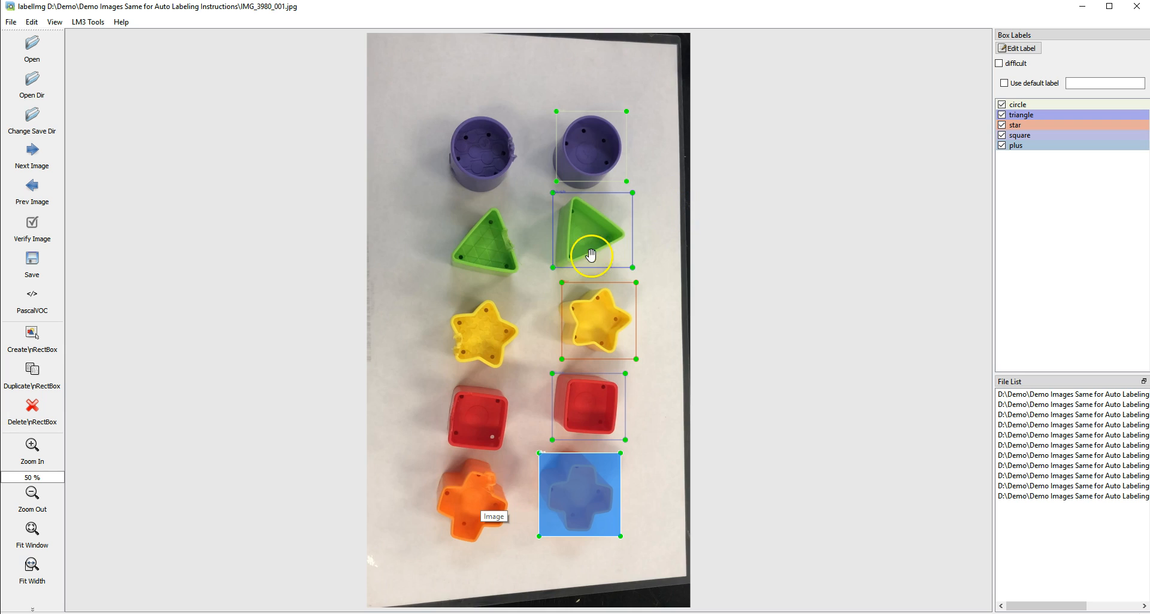
pyautogui.click(267, 364)
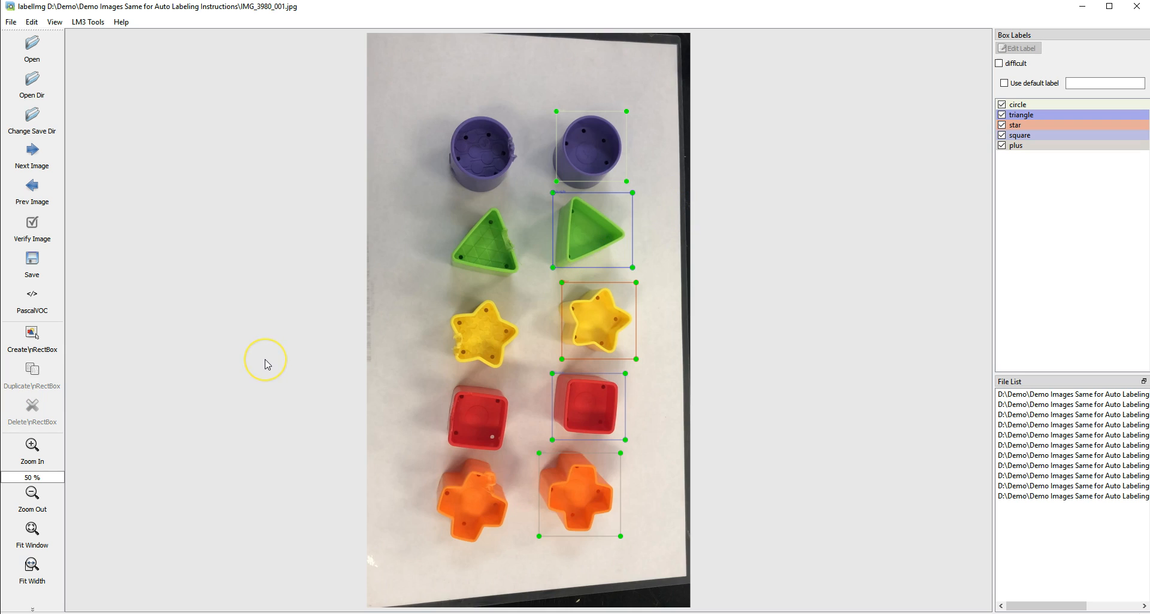
# - Save the box annotations of IMG_3980_001.jpg
pyautogui.click(33, 271)
pyautogui.click(131, 122)
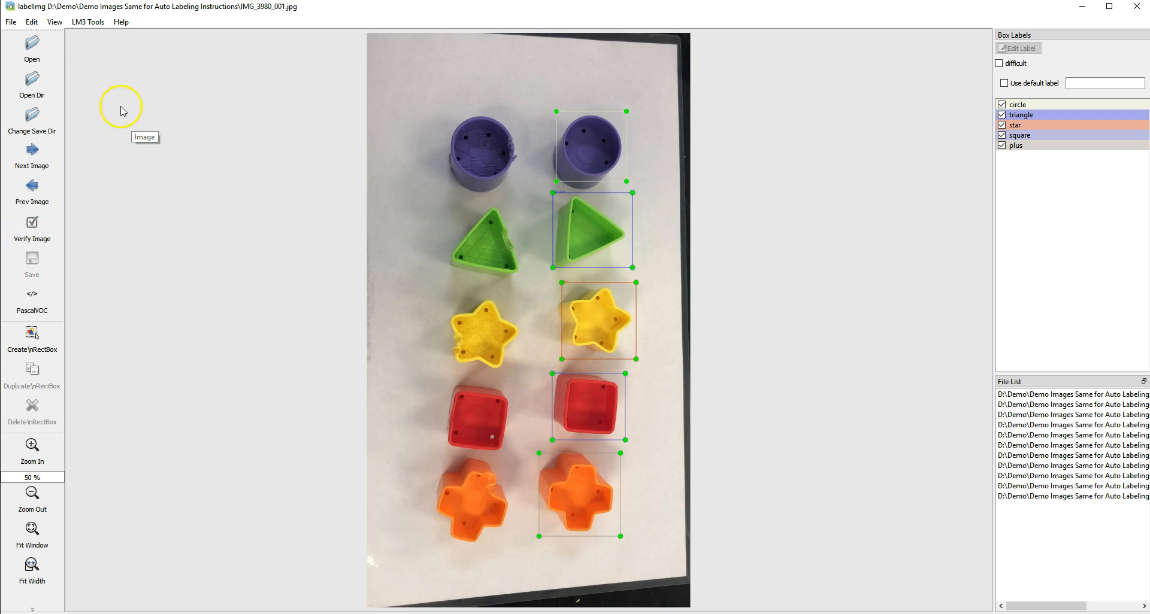
# - Run Auto Label on the image set and open IMG_3980_002.jpg to inspect its boxes
pyautogui.click(90, 24)
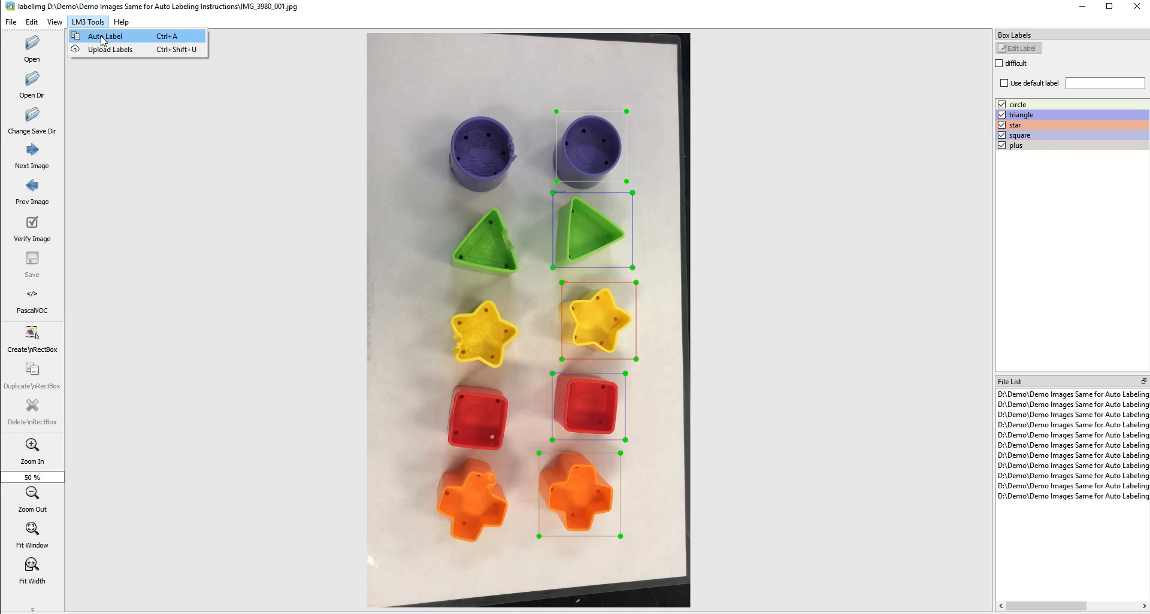
pyautogui.click(103, 41)
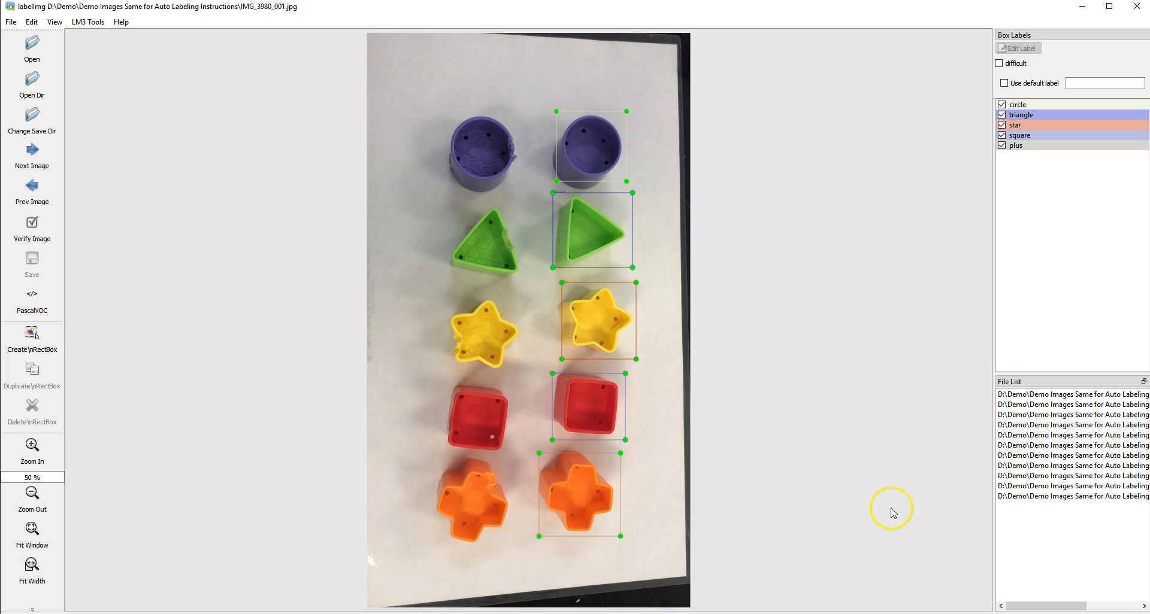
pyautogui.doubleClick(1092, 405)
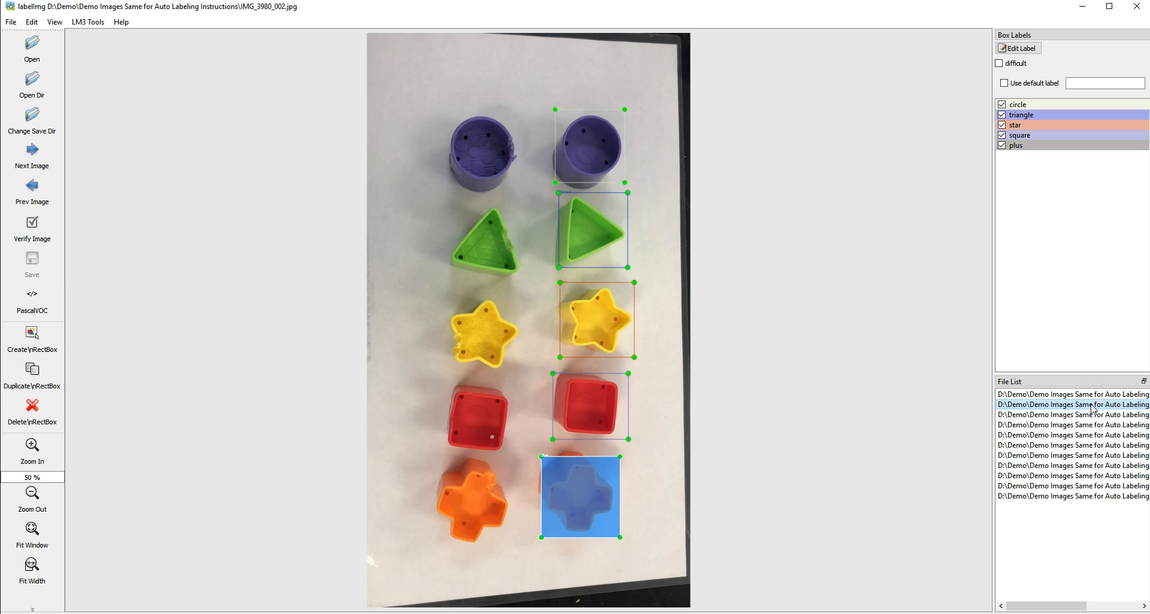
# - Check the circle, triangle, star, square and plus boxes of IMG_3980_002.jpg one by one against their shapes
pyautogui.click(603, 121)
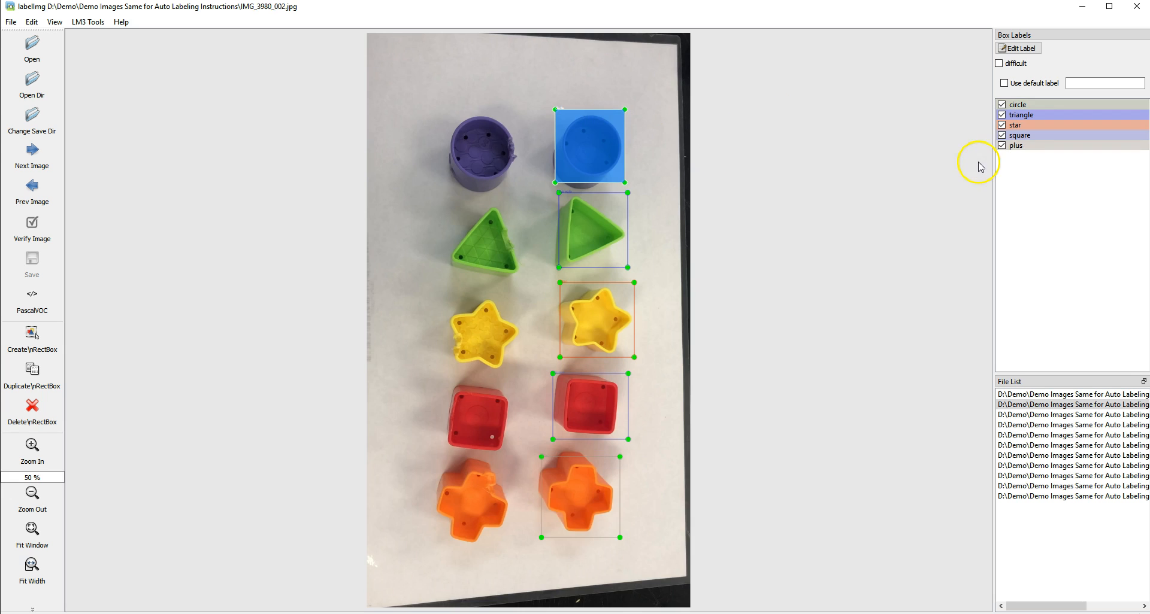
pyautogui.click(1037, 115)
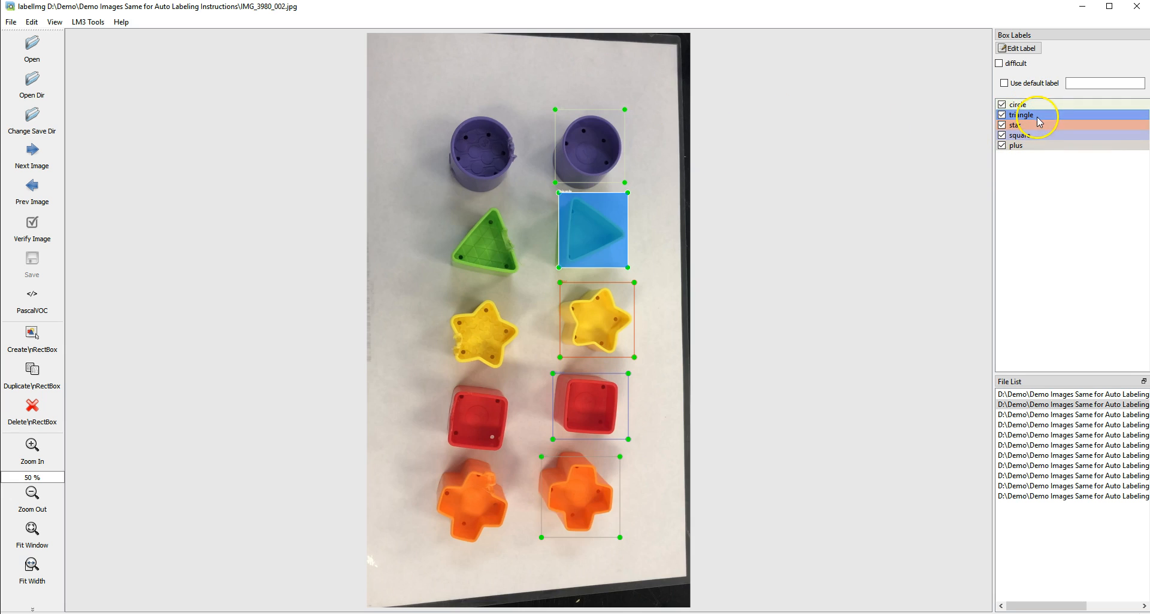
pyautogui.click(1041, 125)
pyautogui.click(1041, 136)
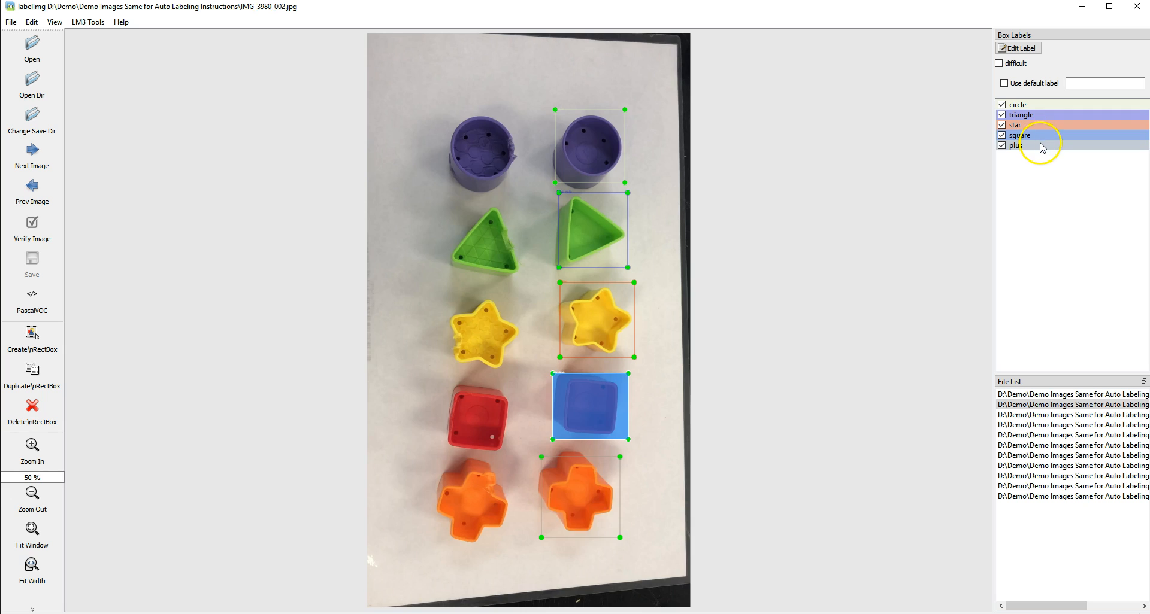
pyautogui.click(1040, 145)
# - Shift the plus, square, star and circle boxes onto their shapes, widen the triangle box slightly, and save the annotations
pyautogui.moveTo(584, 496); pyautogui.dragTo(580, 492)
pyautogui.moveTo(585, 428); pyautogui.dragTo(582, 423)
pyautogui.moveTo(593, 336); pyautogui.dragTo(588, 336)
pyautogui.moveTo(628, 272); pyautogui.dragTo(633, 272)
pyautogui.moveTo(597, 149); pyautogui.dragTo(602, 154)
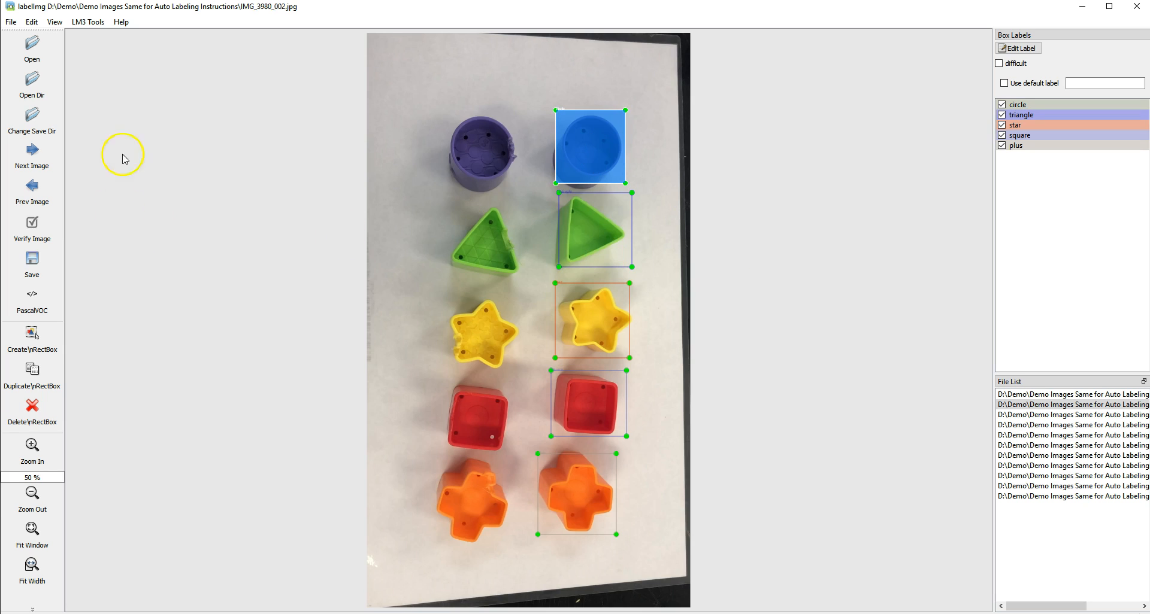
pyautogui.click(33, 263)
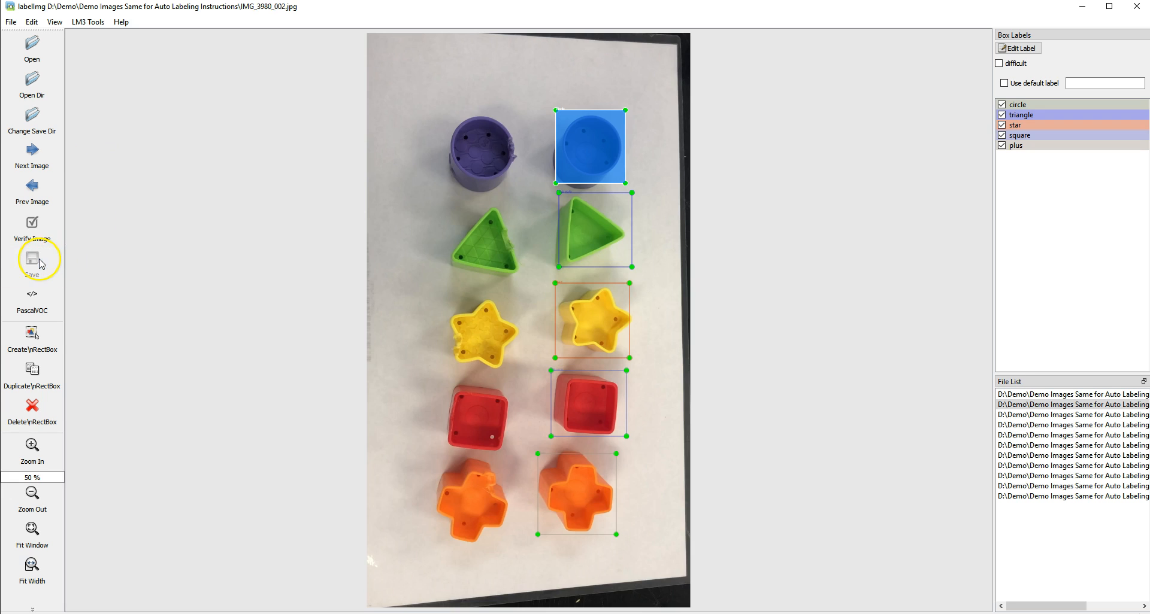
# - Turn on Auto Save mode and go to IMG_3980_003.jpg
pyautogui.click(55, 23)
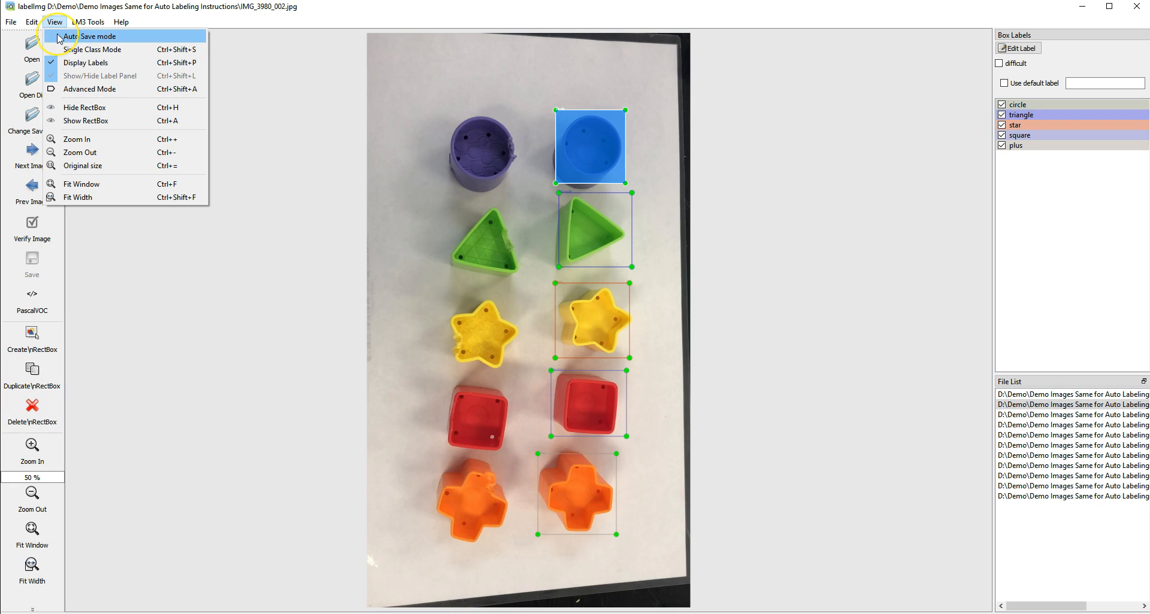
pyautogui.click(59, 39)
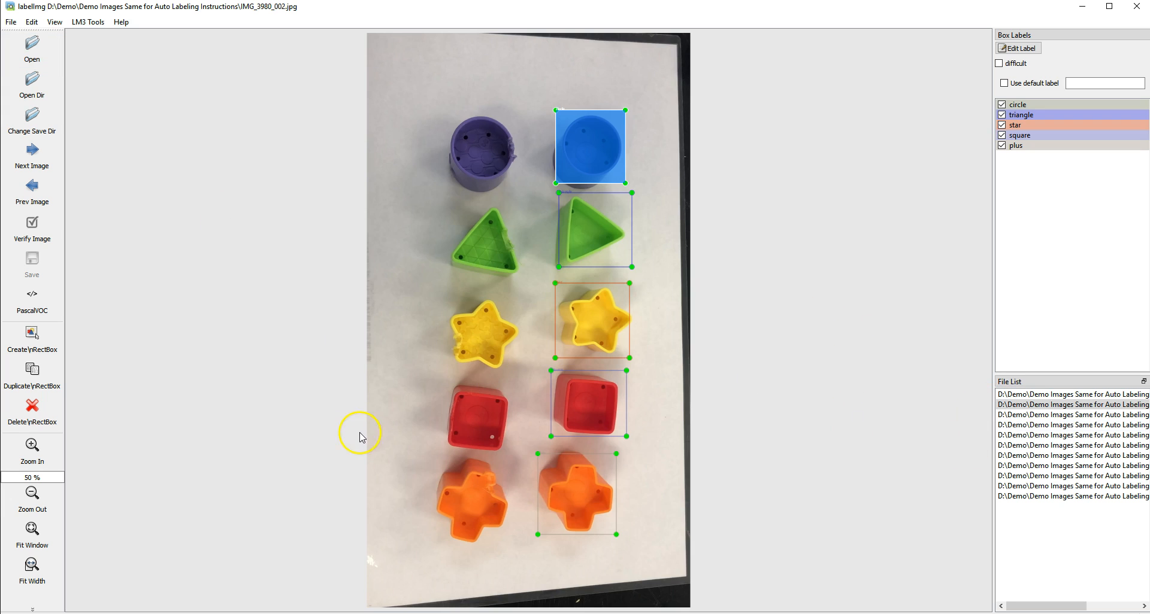
pyautogui.click(34, 150)
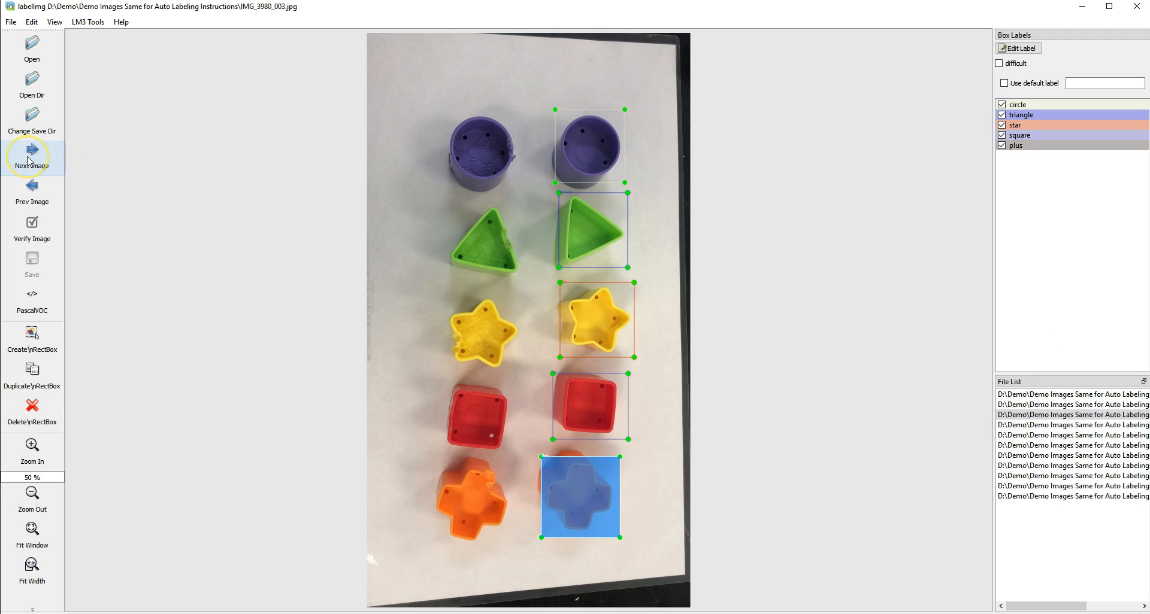
# - Nudge the triangle, square and plus boxes in IMG_3980_003.jpg so they fit the right-column shapes
pyautogui.click(602, 233)
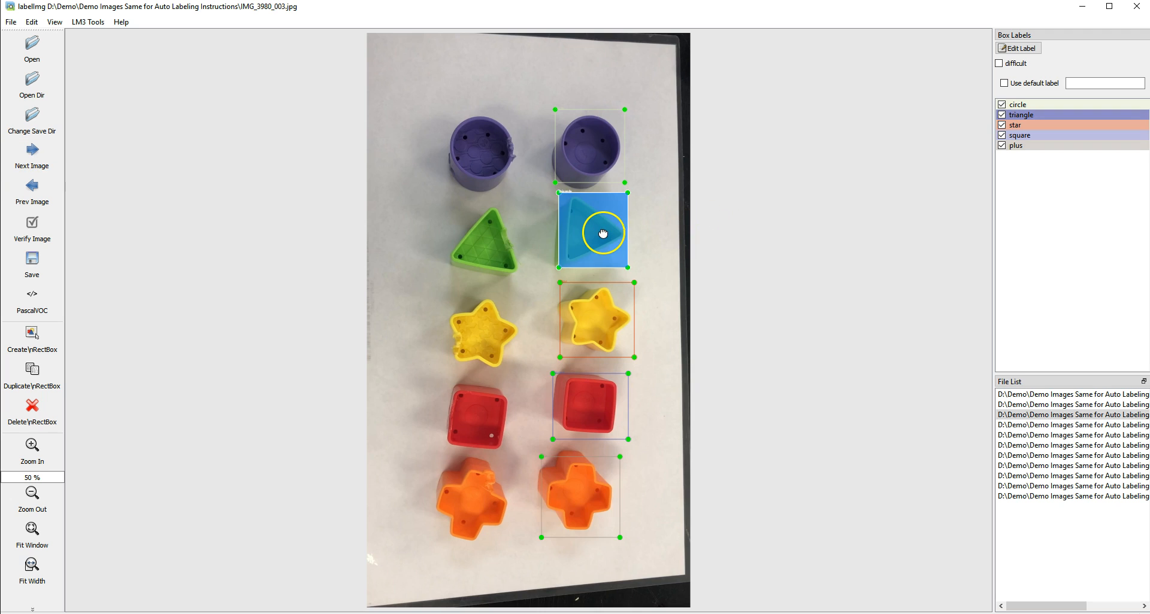
pyautogui.click(609, 308)
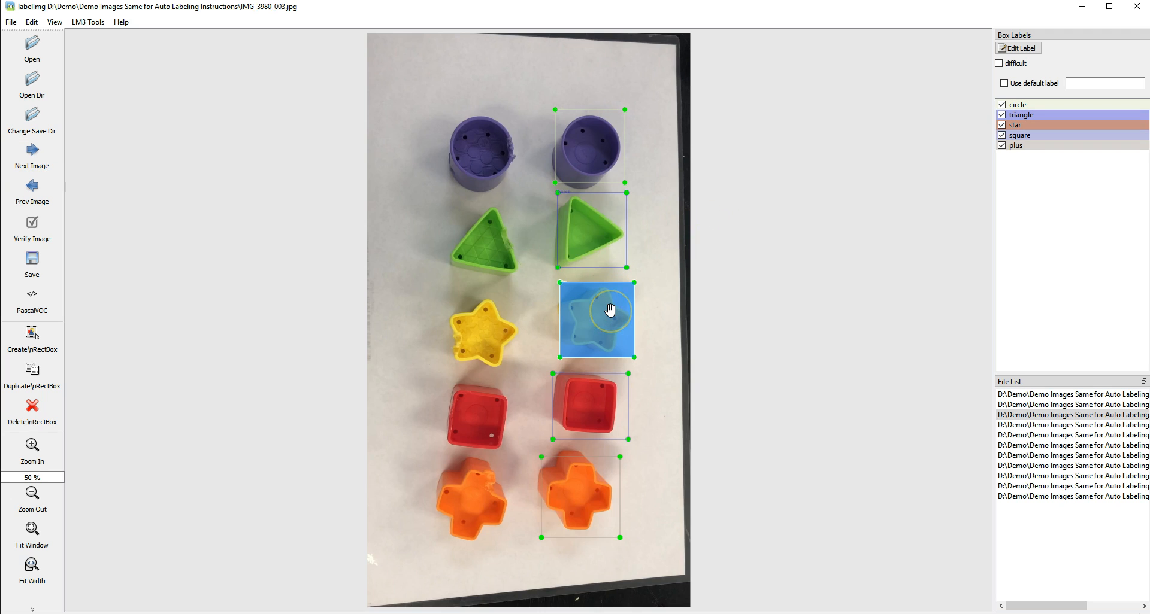
pyautogui.click(607, 389)
pyautogui.moveTo(607, 390); pyautogui.dragTo(602, 387)
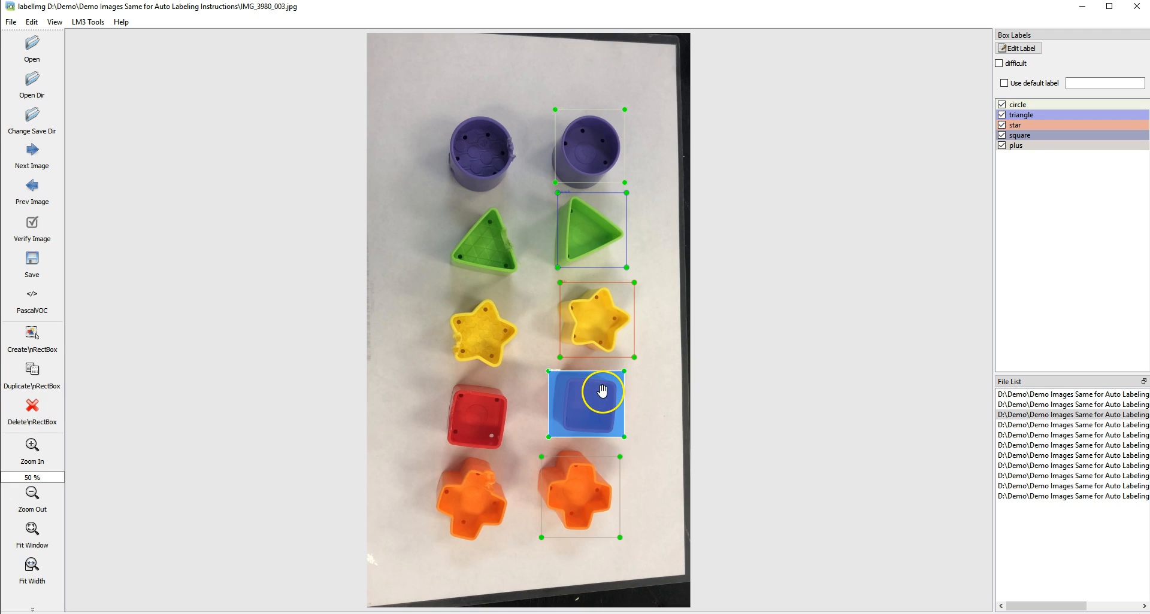
pyautogui.moveTo(594, 489); pyautogui.dragTo(591, 485)
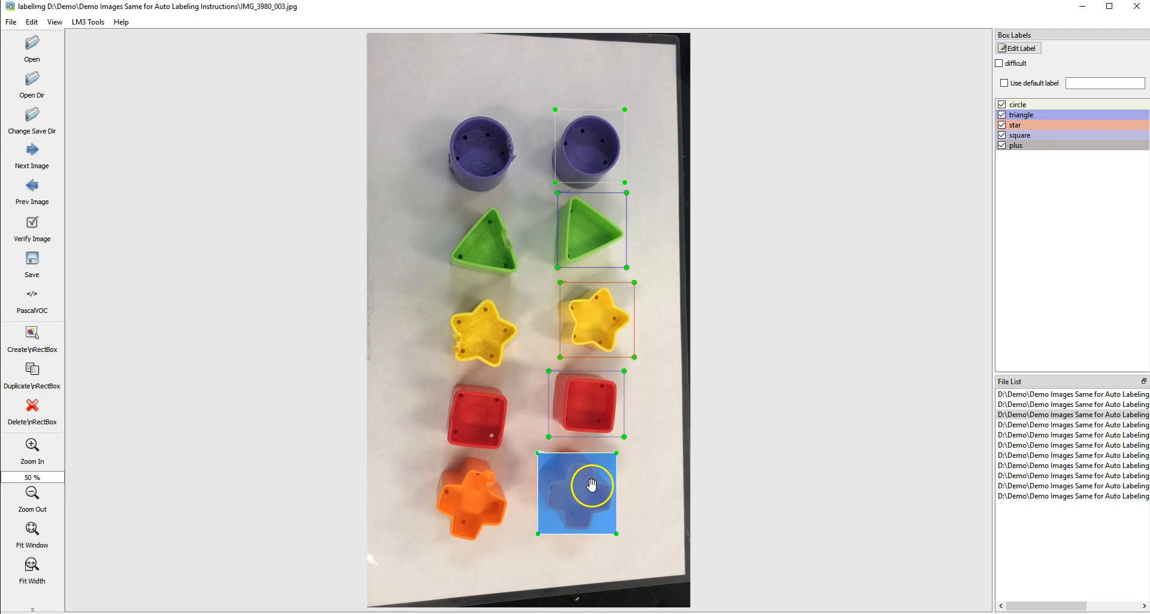
# - Go to IMG_3980_004.jpg and shift its plus, square, star, triangle and circle boxes onto the right-column shapes
pyautogui.click(27, 155)
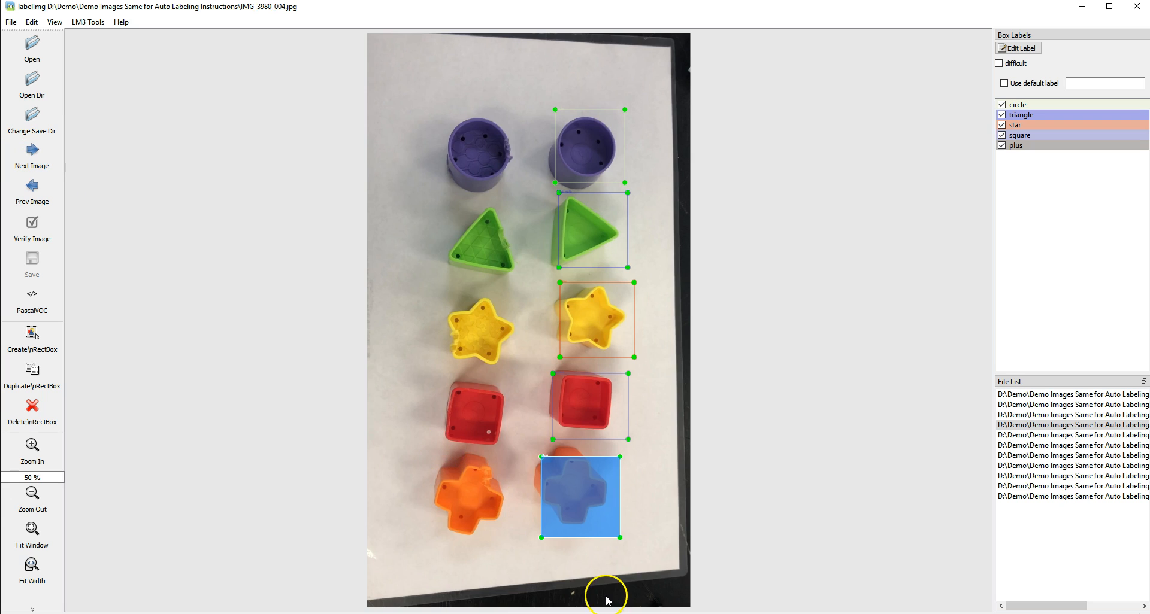
pyautogui.moveTo(586, 473); pyautogui.dragTo(579, 469)
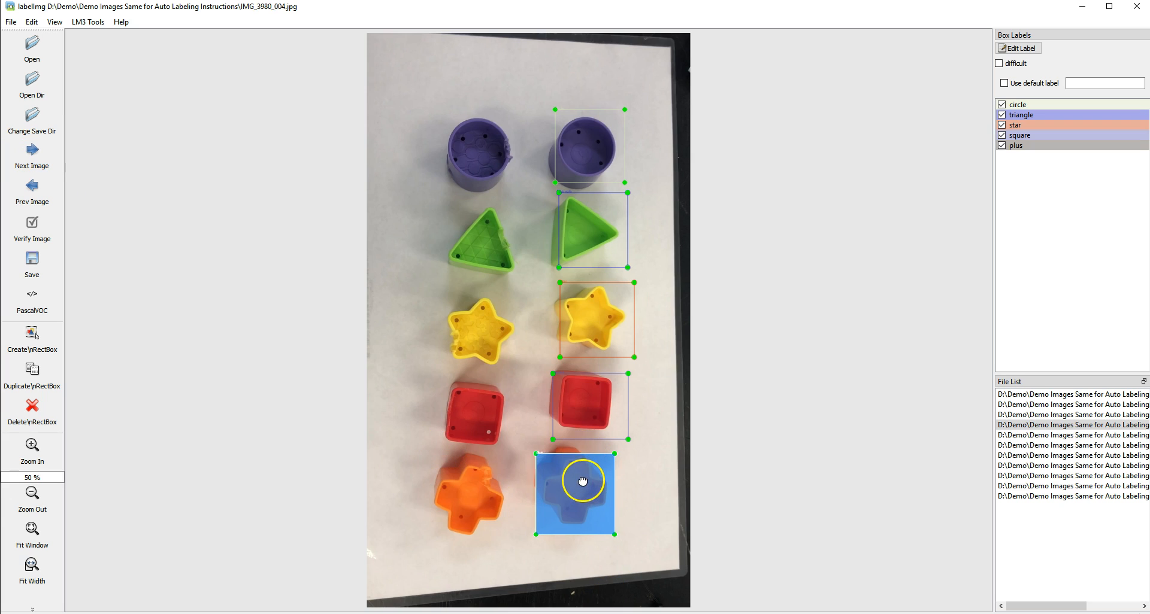
pyautogui.click(54, 22)
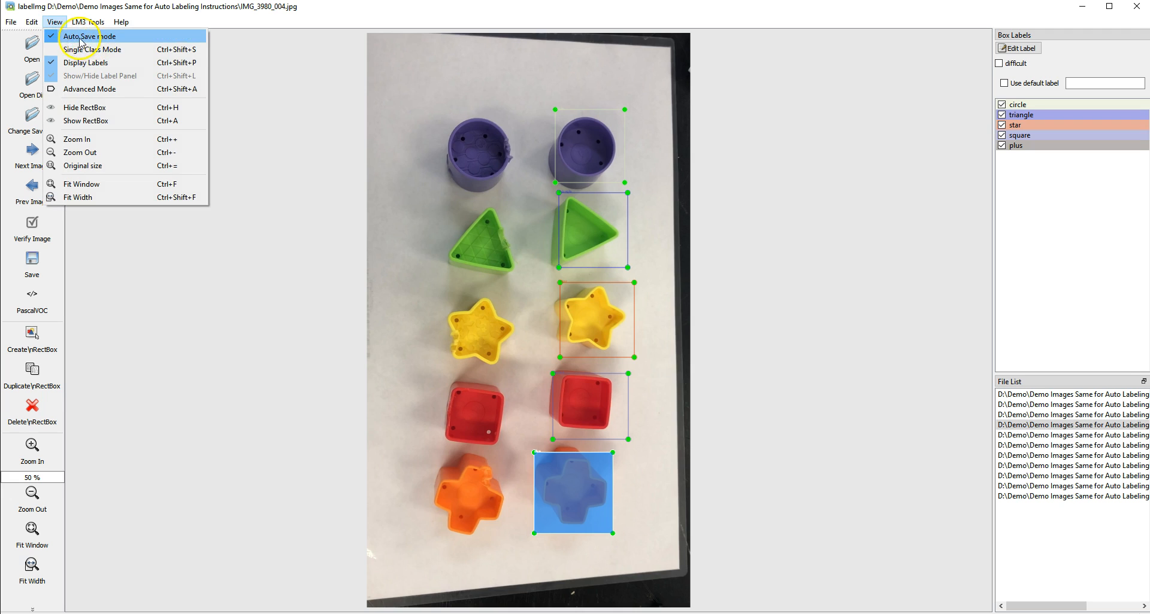
pyautogui.click(591, 416)
pyautogui.moveTo(601, 419); pyautogui.dragTo(598, 416)
pyautogui.moveTo(606, 302); pyautogui.dragTo(600, 300)
pyautogui.click(592, 242)
pyautogui.moveTo(592, 243); pyautogui.dragTo(585, 242)
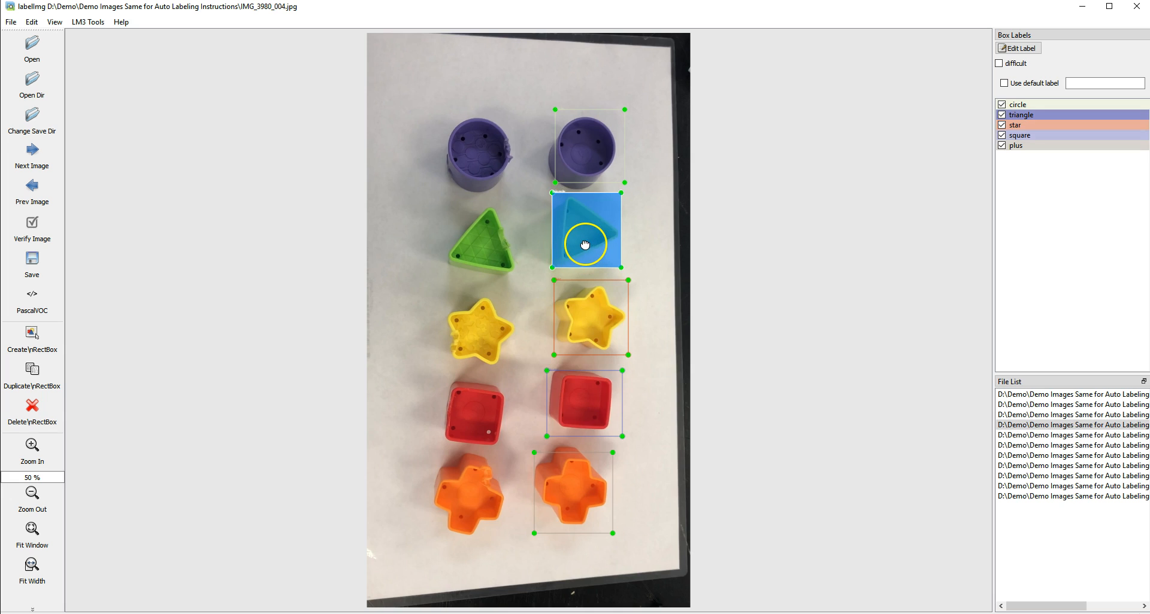
pyautogui.click(586, 172)
pyautogui.moveTo(585, 172); pyautogui.dragTo(577, 173)
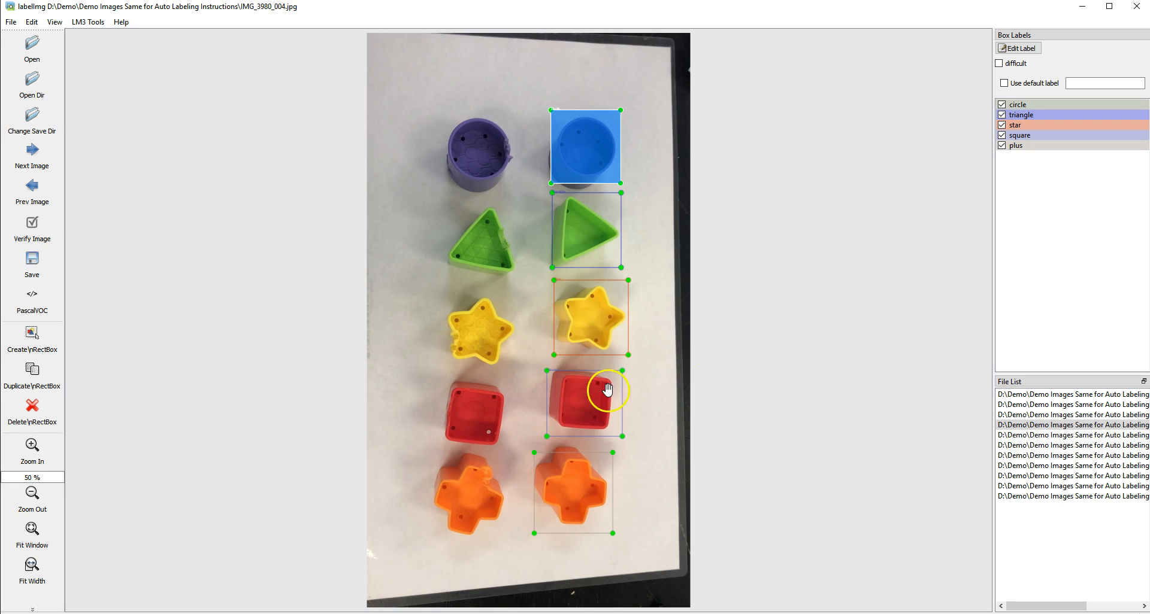
# - Go to IMG_3980_005.jpg and move all five boxes, from circle to plus, over the matching right-column shapes
pyautogui.click(28, 159)
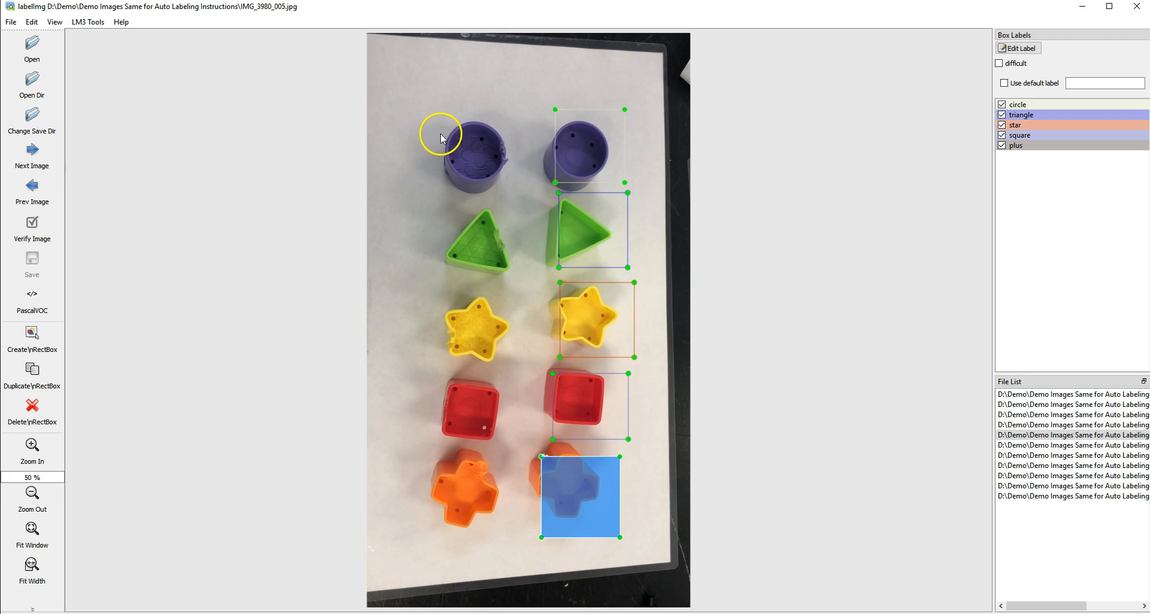
pyautogui.moveTo(590, 130); pyautogui.dragTo(576, 135)
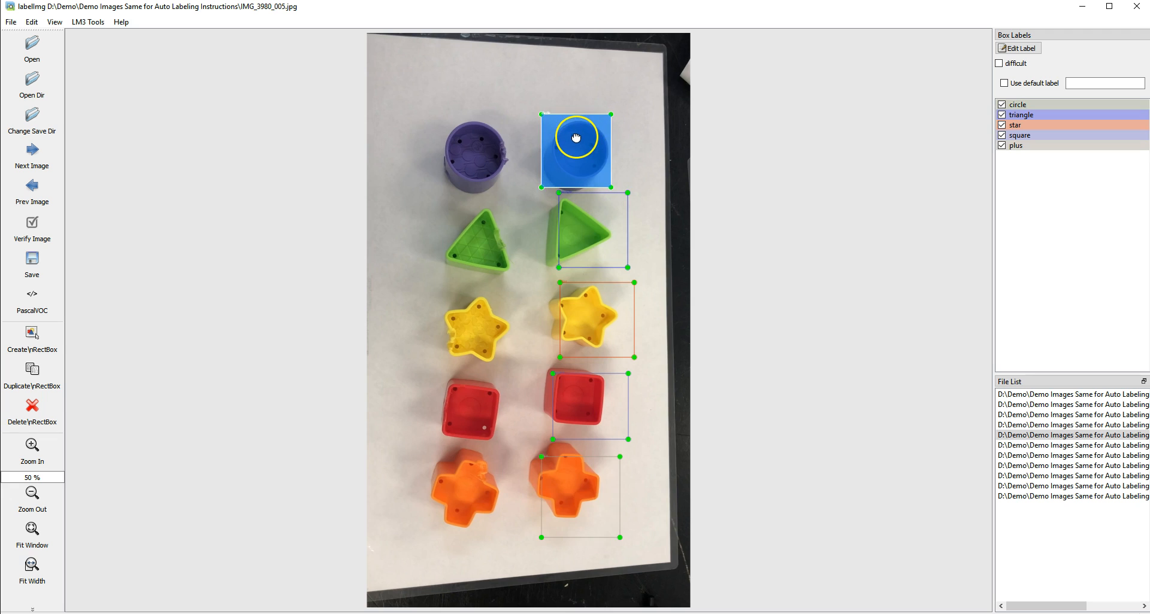
pyautogui.click(607, 223)
pyautogui.moveTo(606, 222); pyautogui.dragTo(596, 224)
pyautogui.moveTo(601, 318); pyautogui.dragTo(592, 320)
pyautogui.moveTo(608, 398); pyautogui.dragTo(596, 392)
pyautogui.moveTo(602, 479); pyautogui.dragTo(585, 466)
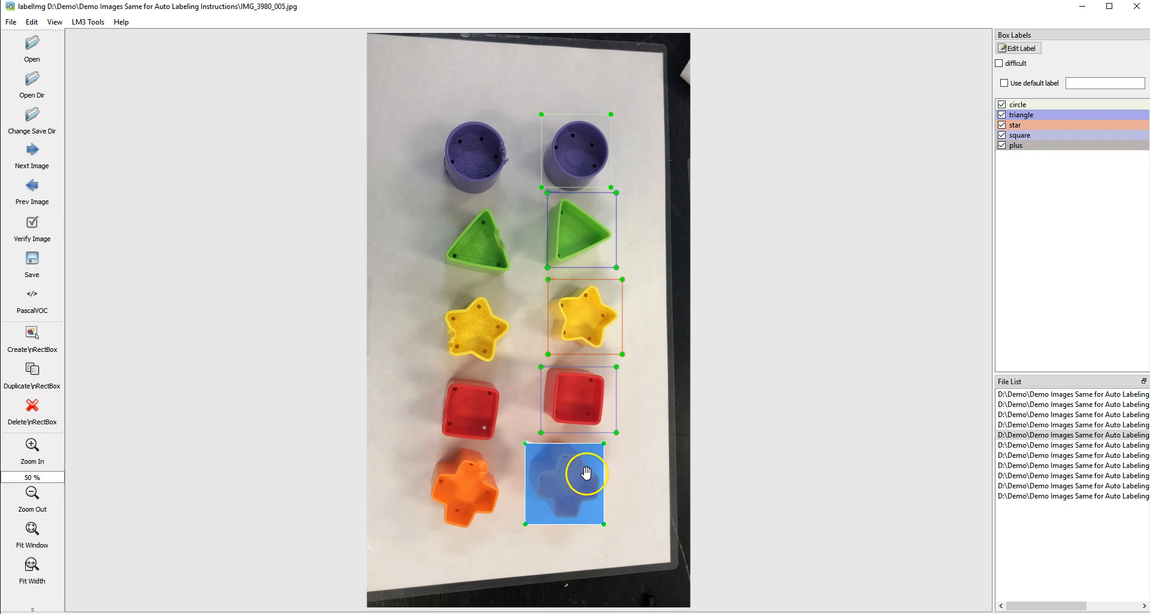
# - Open the image after IMG_3980_005.jpg and realign its circle, triangle, star, square and plus boxes with the shapes
pyautogui.click(25, 161)
pyautogui.moveTo(602, 127); pyautogui.dragTo(592, 144)
pyautogui.moveTo(602, 198); pyautogui.dragTo(591, 208)
pyautogui.moveTo(619, 297); pyautogui.dragTo(606, 297)
pyautogui.moveTo(599, 396); pyautogui.dragTo(588, 384)
pyautogui.moveTo(593, 495); pyautogui.dragTo(581, 486)
# - Go to IMG_3980_007.jpg and reposition the triangle, star, square and plus boxes around their shapes
pyautogui.click(39, 164)
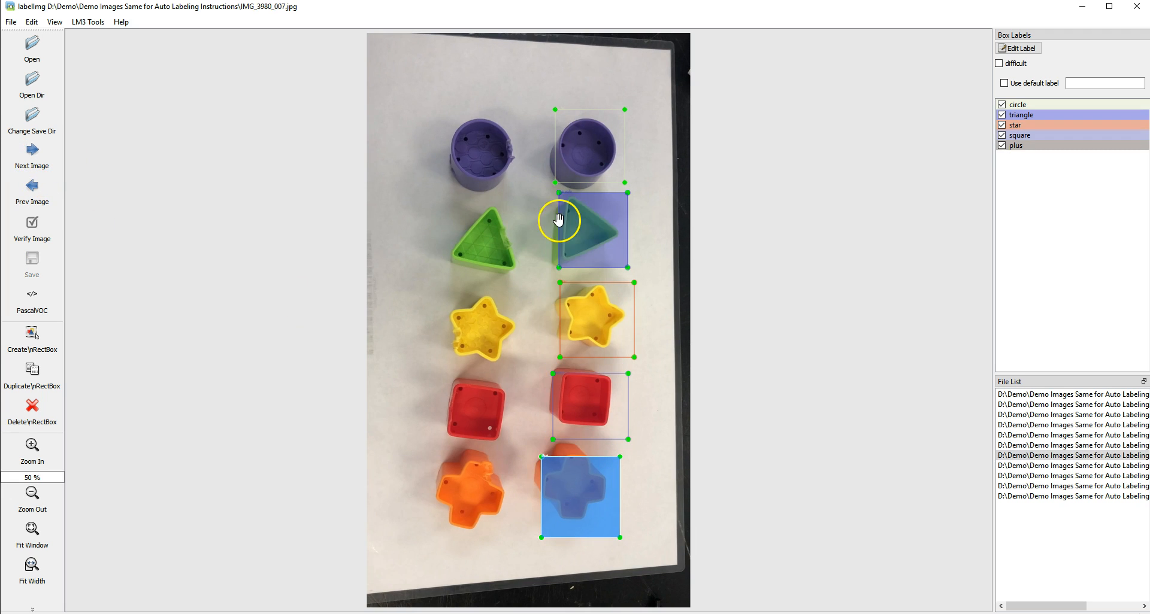
pyautogui.moveTo(593, 217); pyautogui.dragTo(588, 219)
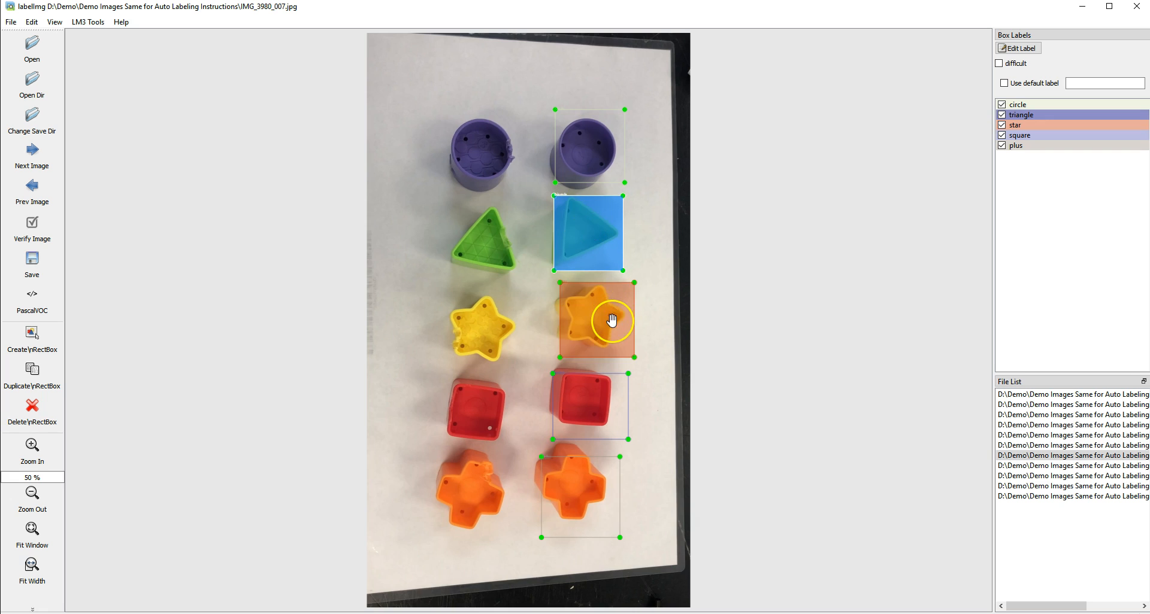
pyautogui.moveTo(611, 321); pyautogui.dragTo(604, 317)
pyautogui.moveTo(606, 397); pyautogui.dragTo(601, 393)
pyautogui.moveTo(598, 483); pyautogui.dragTo(586, 470)
# - Go to IMG_3980_008.jpg and move the plus and square boxes slightly up onto their shapes
pyautogui.click(18, 165)
pyautogui.moveTo(582, 492); pyautogui.dragTo(580, 483)
pyautogui.moveTo(592, 412); pyautogui.dragTo(591, 403)
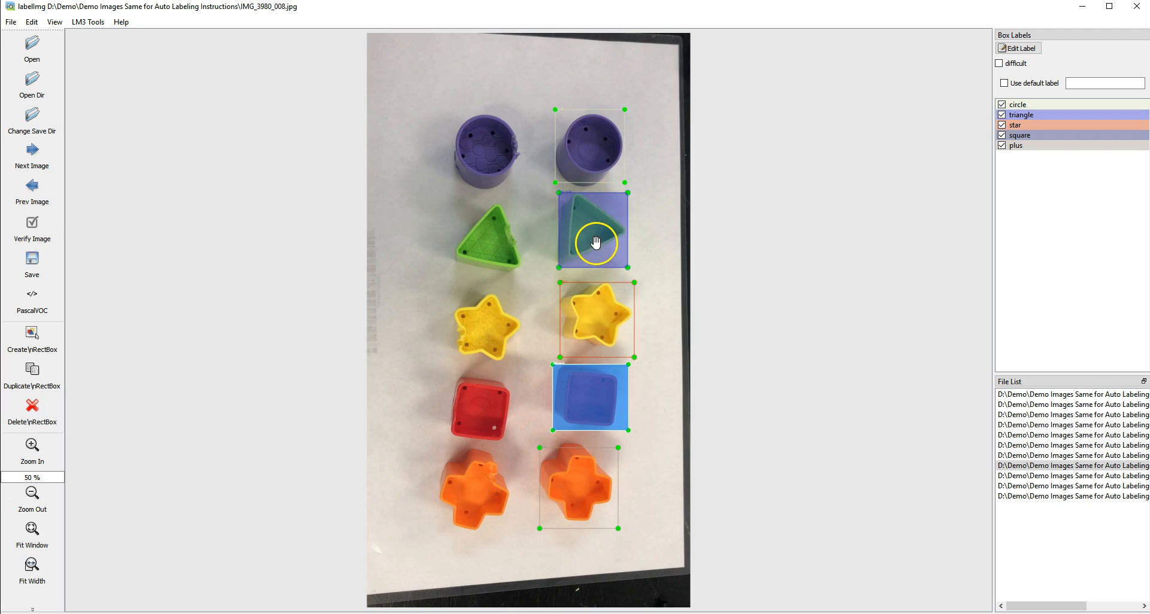
# - Go to IMG_3980_009.jpg and adjust the circle, triangle, star, square and plus boxes to surround their shapes
pyautogui.click(27, 152)
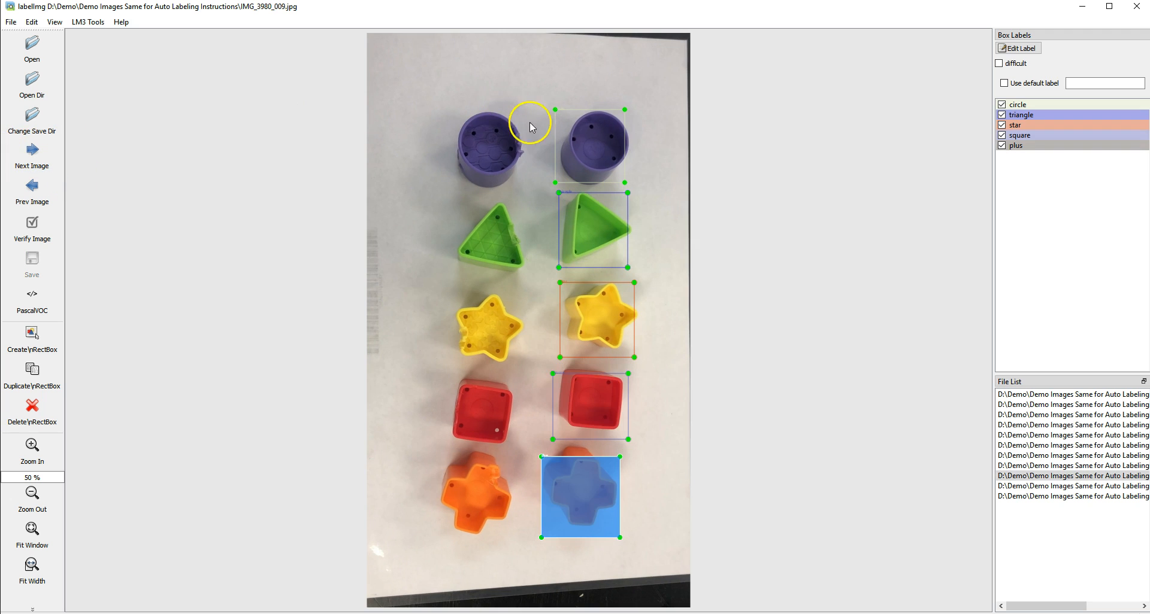
pyautogui.click(600, 143)
pyautogui.moveTo(610, 238); pyautogui.dragTo(617, 236)
pyautogui.moveTo(617, 336); pyautogui.dragTo(621, 334)
pyautogui.moveTo(617, 406); pyautogui.dragTo(618, 400)
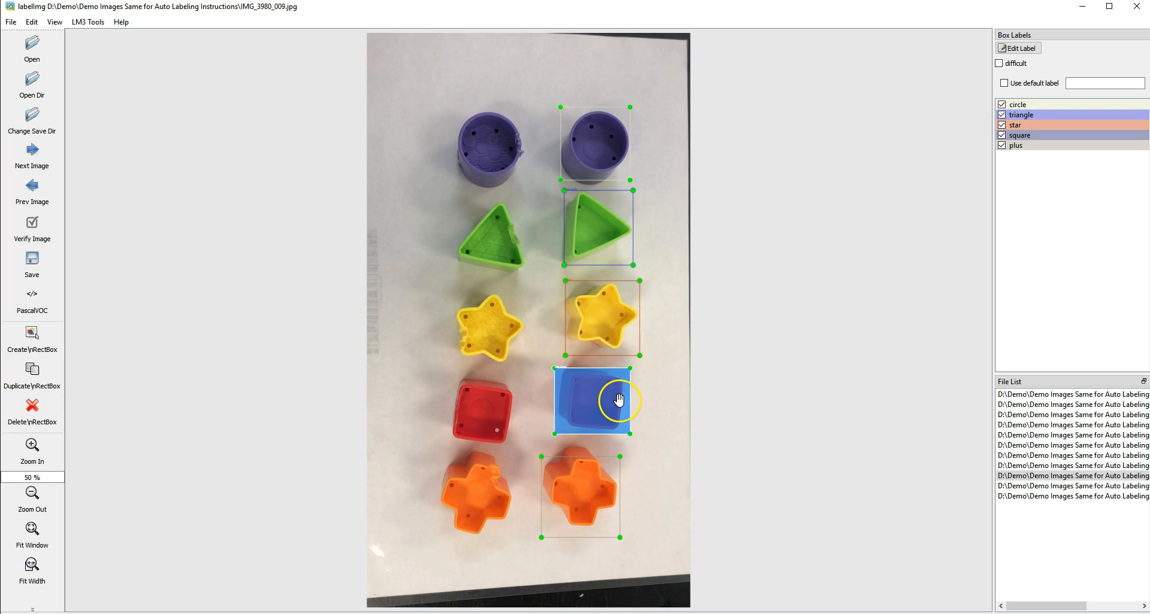
pyautogui.click(599, 484)
pyautogui.moveTo(600, 485); pyautogui.dragTo(600, 484)
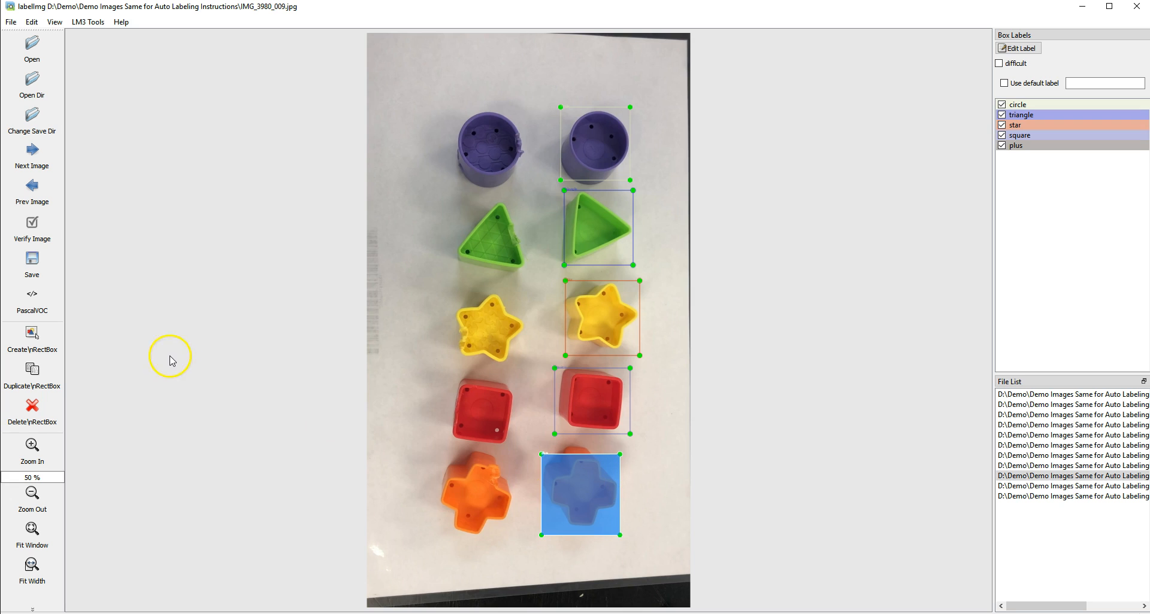
# - Go to IMG_3980_010.jpg and shift all five boxes up and to the right to enclose the right-column shapes
pyautogui.click(22, 164)
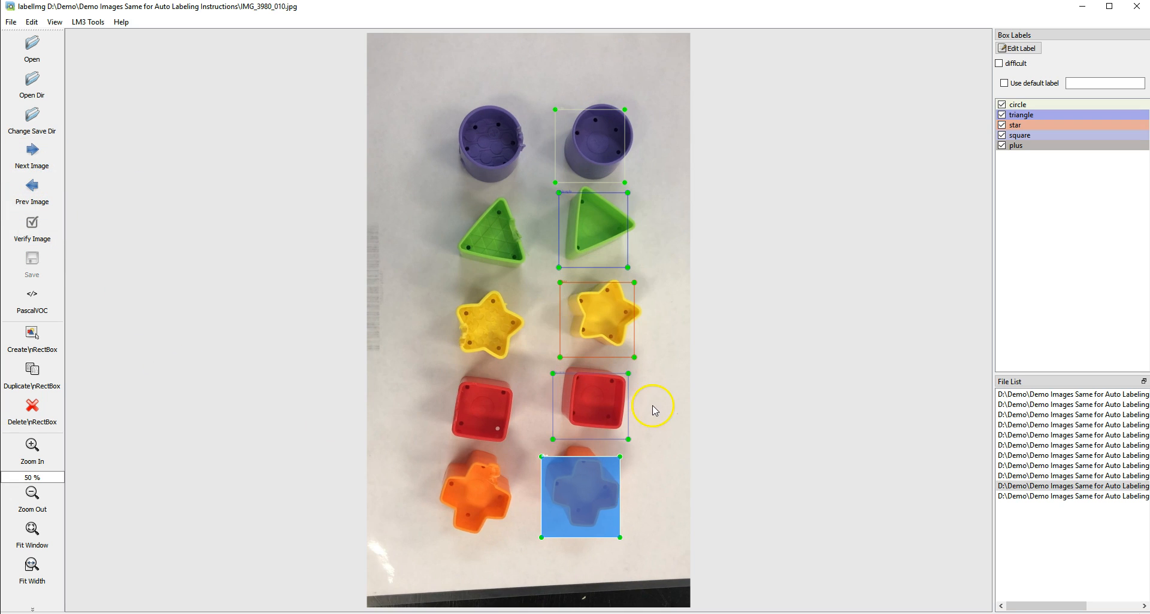
pyautogui.click(595, 328)
pyautogui.moveTo(585, 167); pyautogui.dragTo(595, 159)
pyautogui.moveTo(584, 232); pyautogui.dragTo(589, 223)
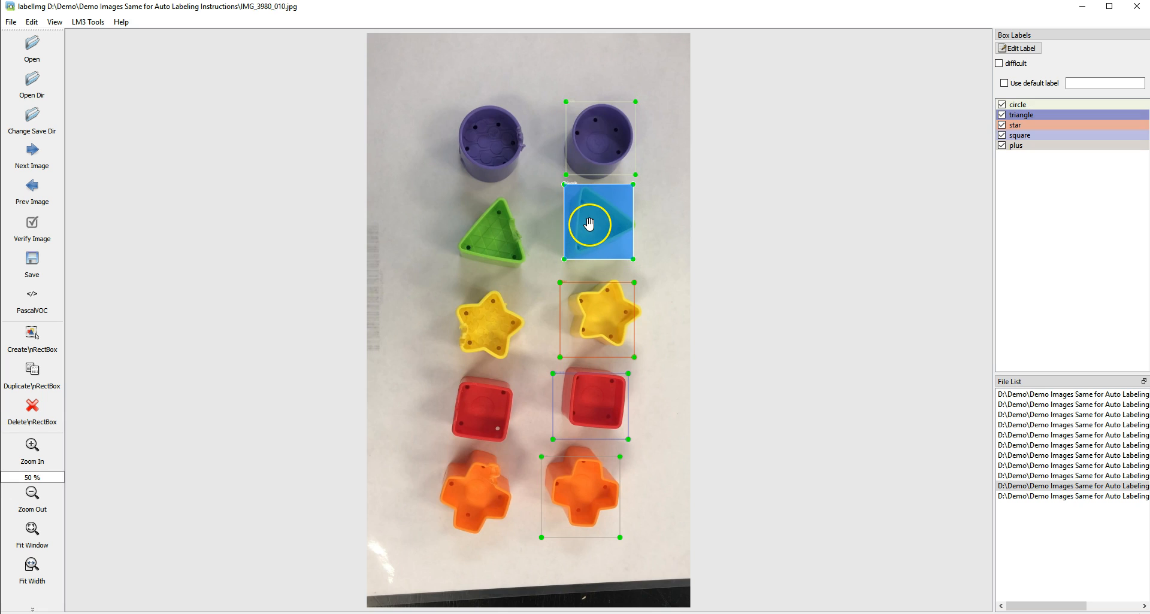
pyautogui.click(605, 302)
pyautogui.moveTo(604, 302); pyautogui.dragTo(611, 296)
pyautogui.moveTo(594, 229); pyautogui.dragTo(600, 233)
pyautogui.moveTo(611, 395); pyautogui.dragTo(616, 391)
pyautogui.moveTo(599, 486); pyautogui.dragTo(601, 480)
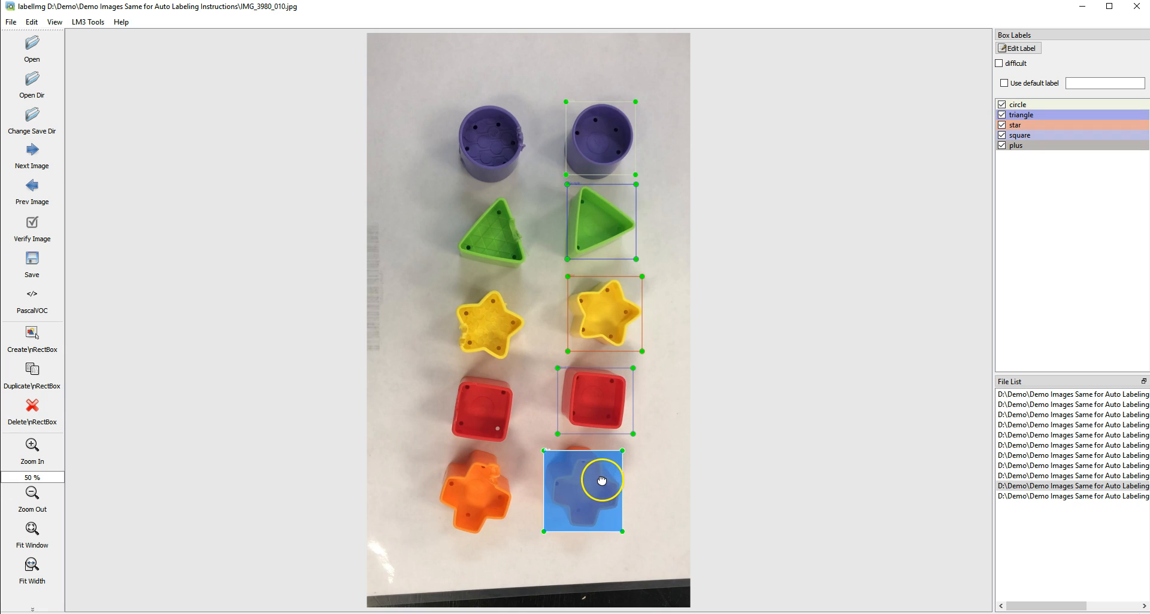
# - Go to IMG_3980_011.jpg, move all five boxes over the right-column shapes, and save the annotations
pyautogui.click(32, 154)
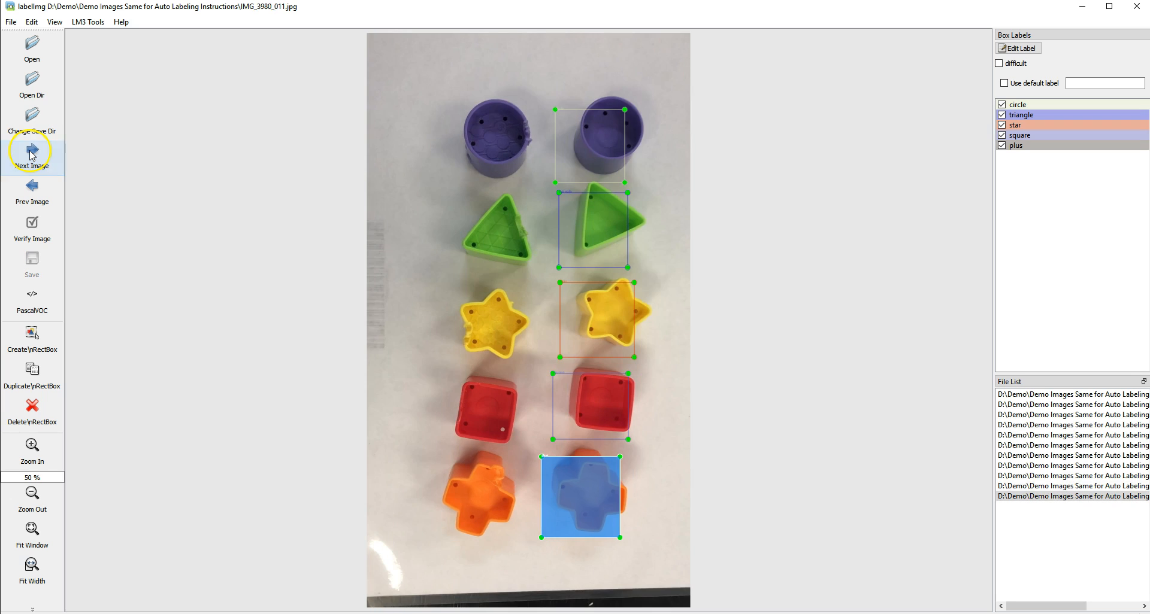
pyautogui.click(610, 134)
pyautogui.moveTo(610, 134); pyautogui.dragTo(627, 123)
pyautogui.moveTo(601, 228); pyautogui.dragTo(618, 213)
pyautogui.moveTo(625, 311); pyautogui.dragTo(637, 301)
pyautogui.moveTo(617, 391); pyautogui.dragTo(632, 385)
pyautogui.moveTo(598, 486); pyautogui.dragTo(610, 482)
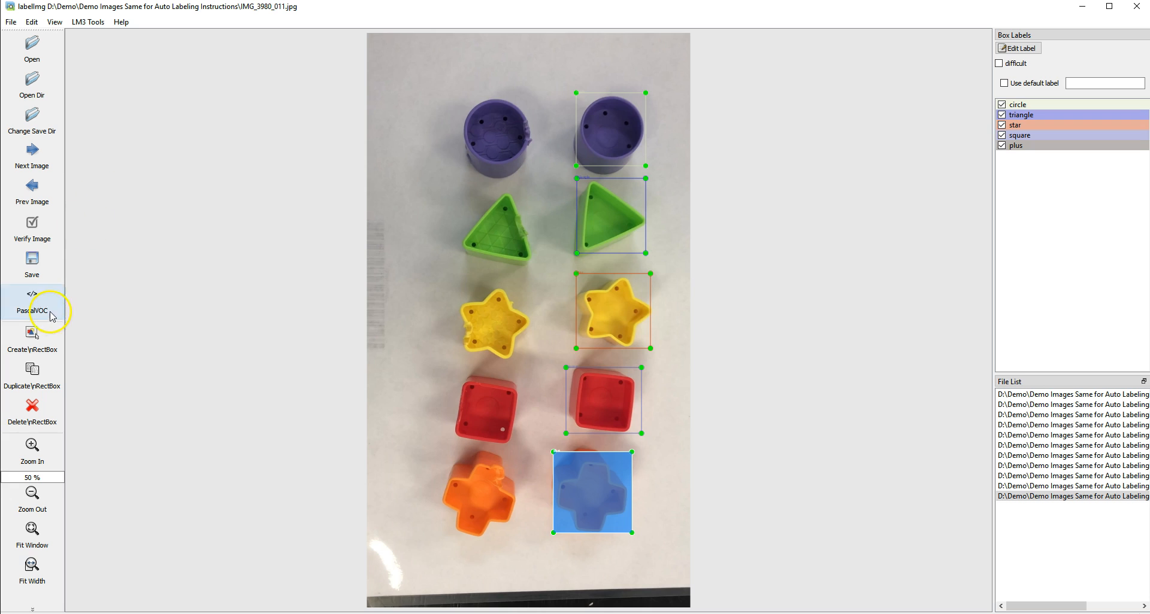
pyautogui.click(36, 270)
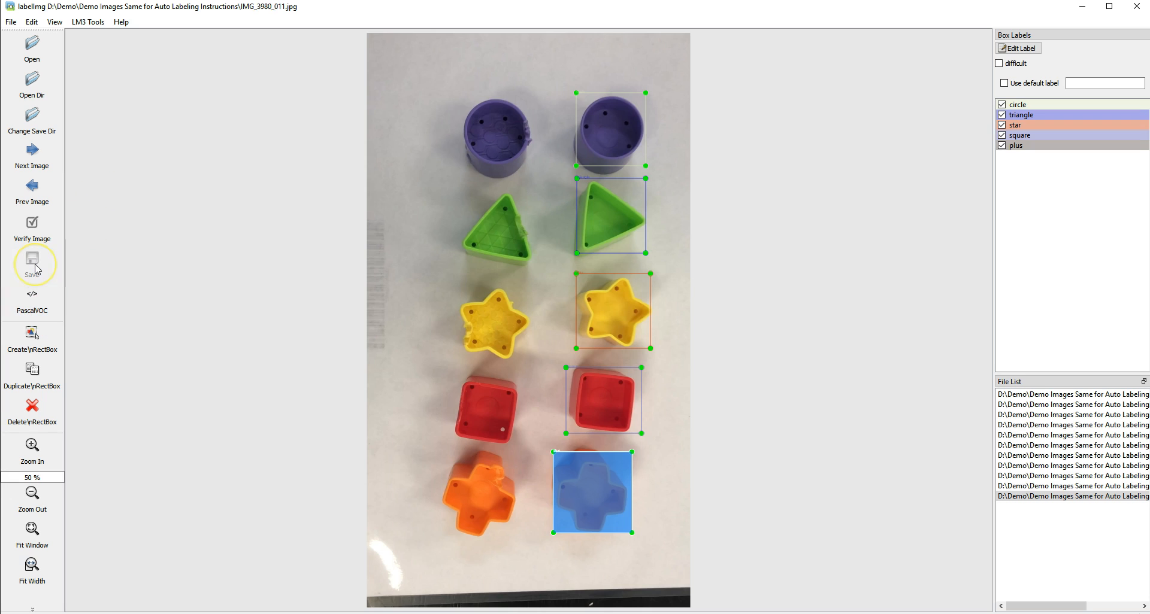
# - Step back through the images from IMG_3980_011.jpg to IMG_3980_002.jpg to review the corrected boxes
pyautogui.click(31, 211)
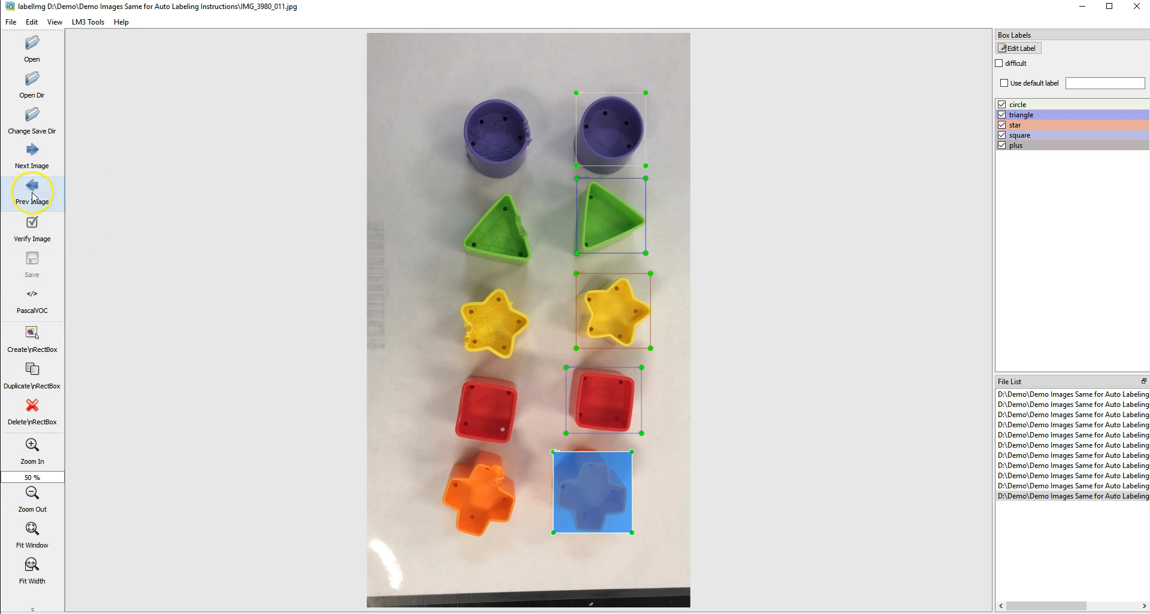
pyautogui.click(33, 196)
pyautogui.click(33, 195)
pyautogui.click(33, 196)
pyautogui.click(33, 196)
pyautogui.click(33, 196)
pyautogui.click(33, 196)
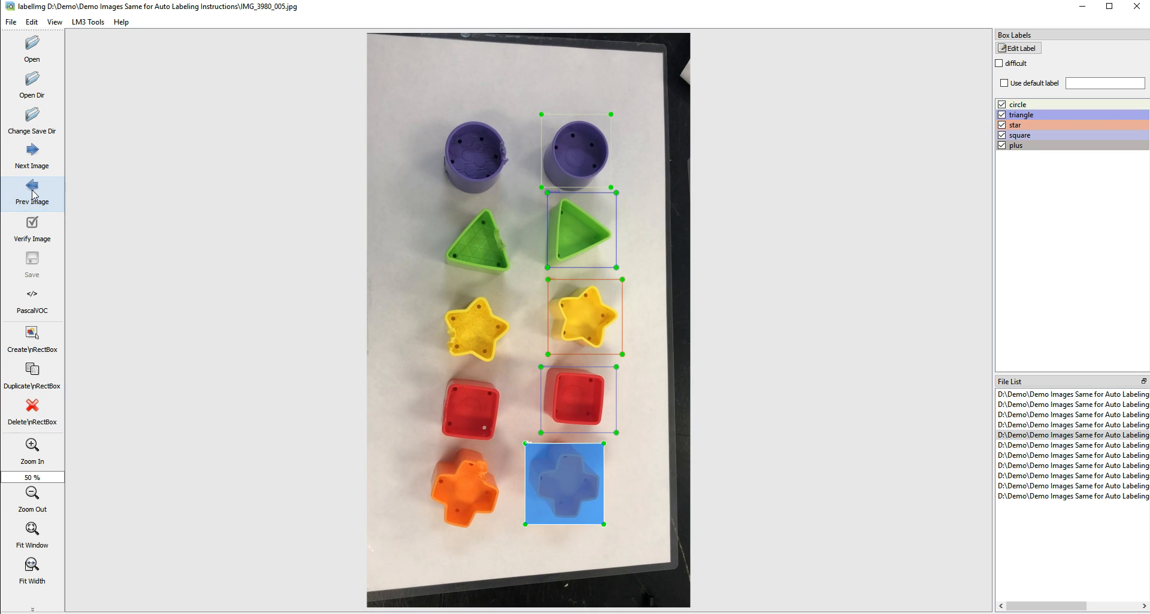
pyautogui.click(33, 196)
pyautogui.click(33, 196)
pyautogui.click(33, 196)
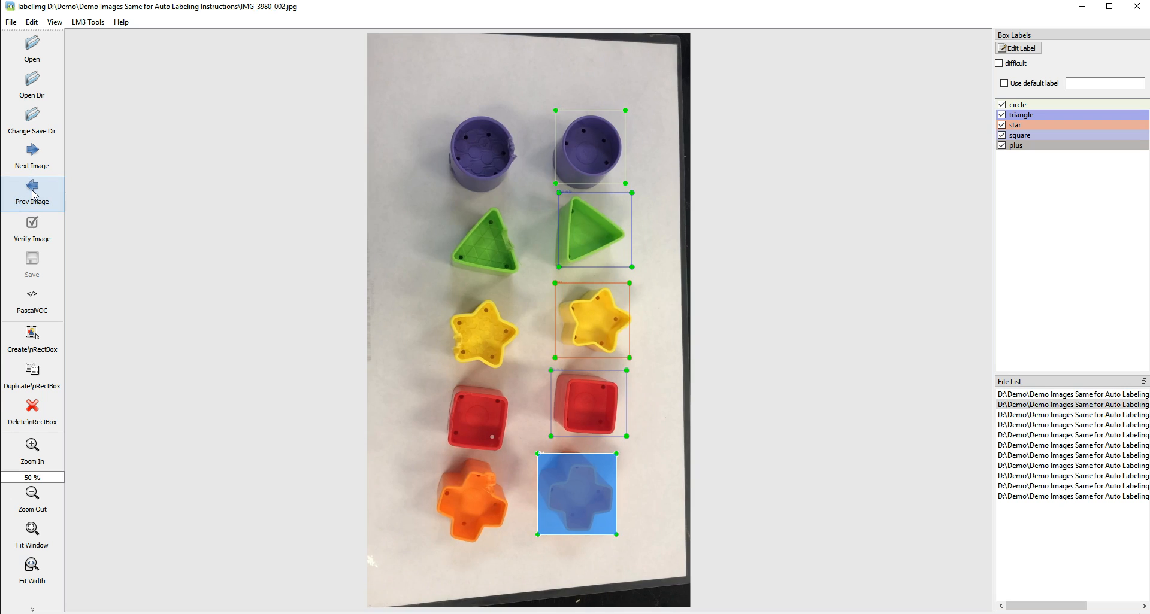
# - Go back to IMG_3980_001.jpg and view the label choices for the right-column circle box without changing its label
pyautogui.click(32, 196)
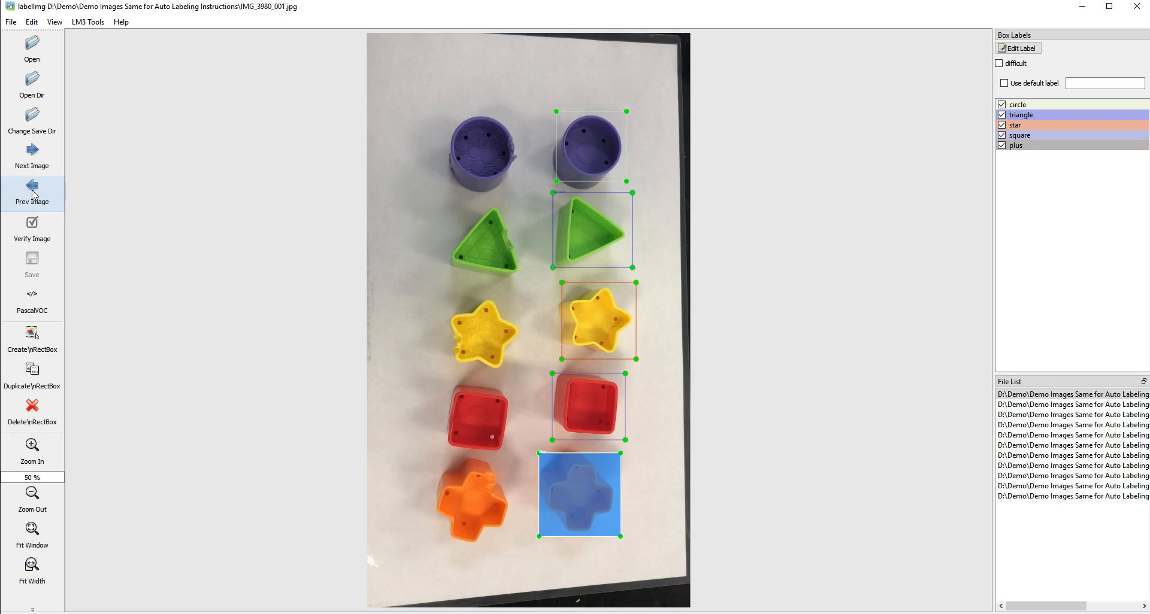
pyautogui.click(590, 147)
pyautogui.rightClick(592, 153)
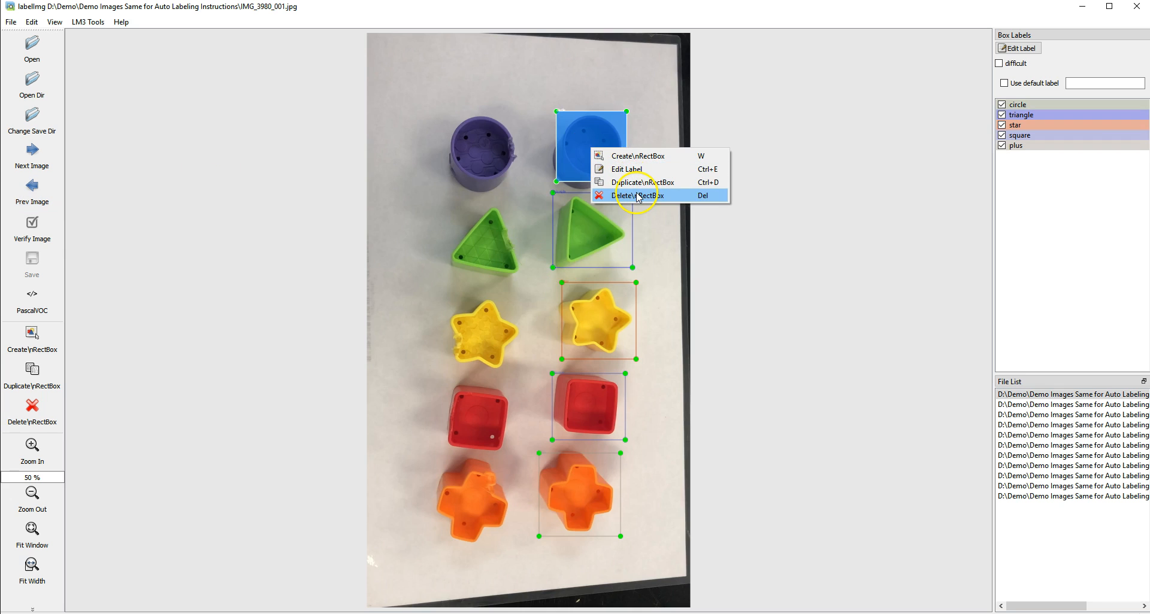
pyautogui.click(635, 170)
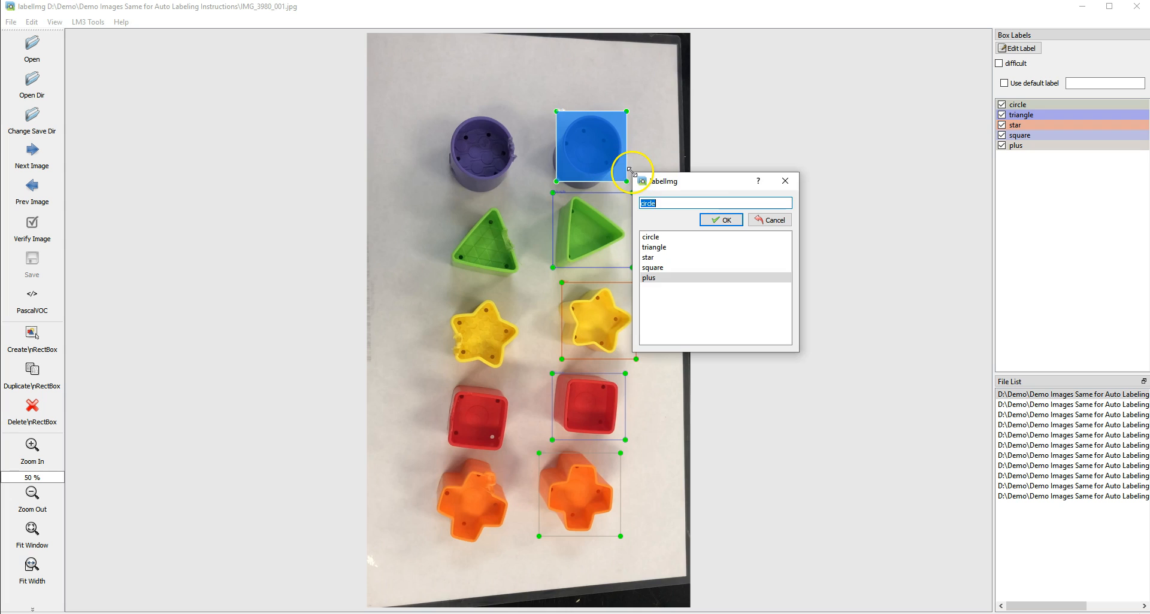
pyautogui.click(787, 223)
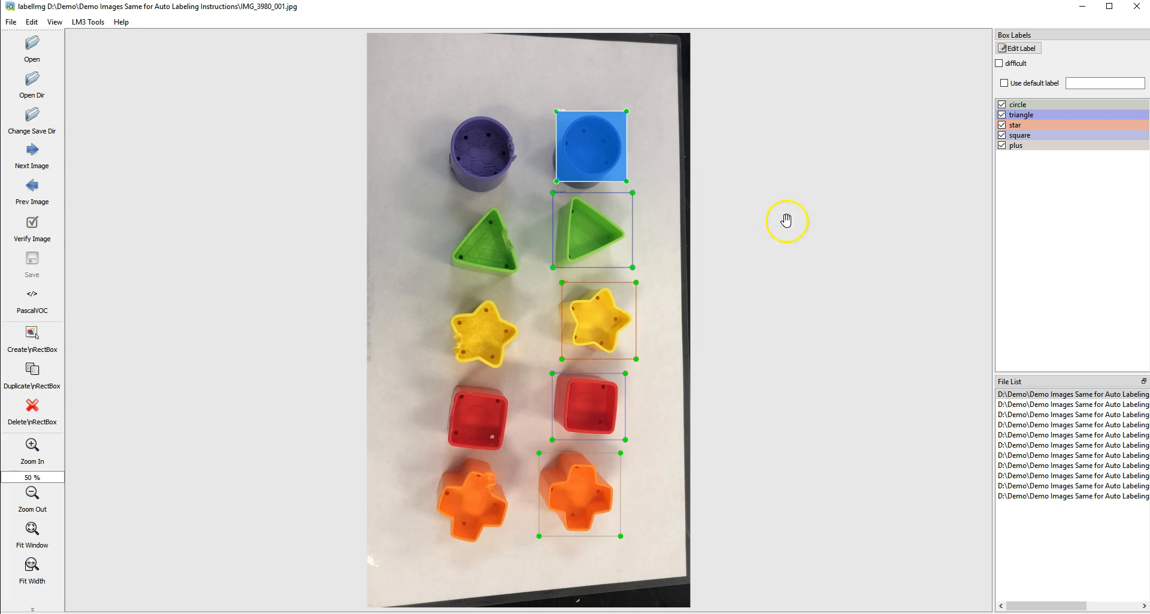
# - Try duplicating the circle box and moving the copy beside the left-column circle, delete the copy, and save the annotations
pyautogui.rightClick(566, 141)
pyautogui.click(598, 172)
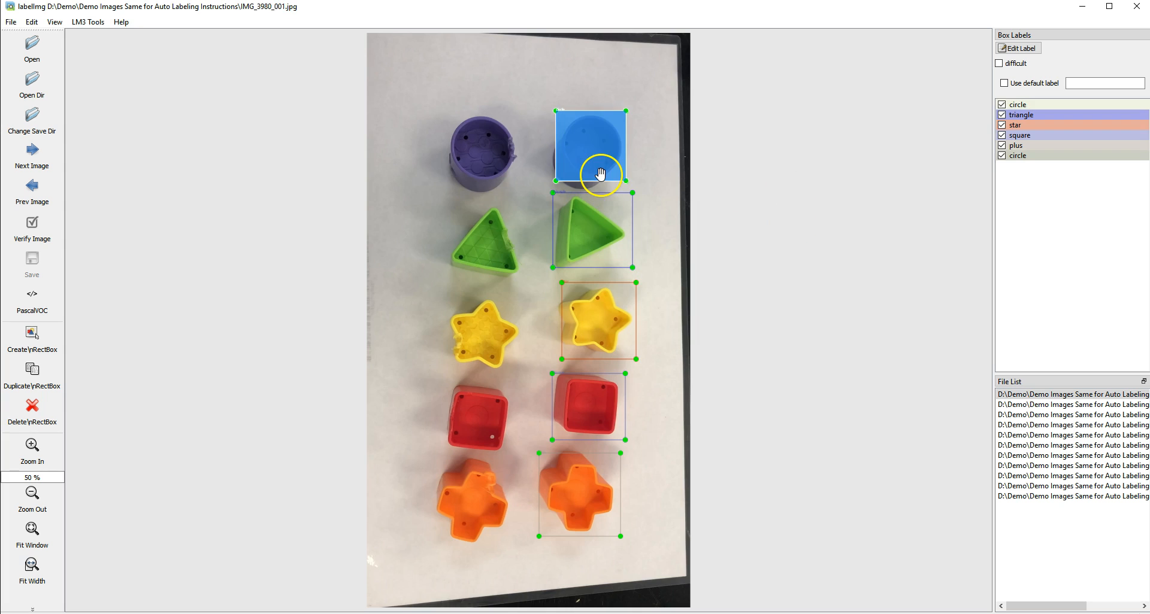
pyautogui.moveTo(583, 147); pyautogui.dragTo(431, 139)
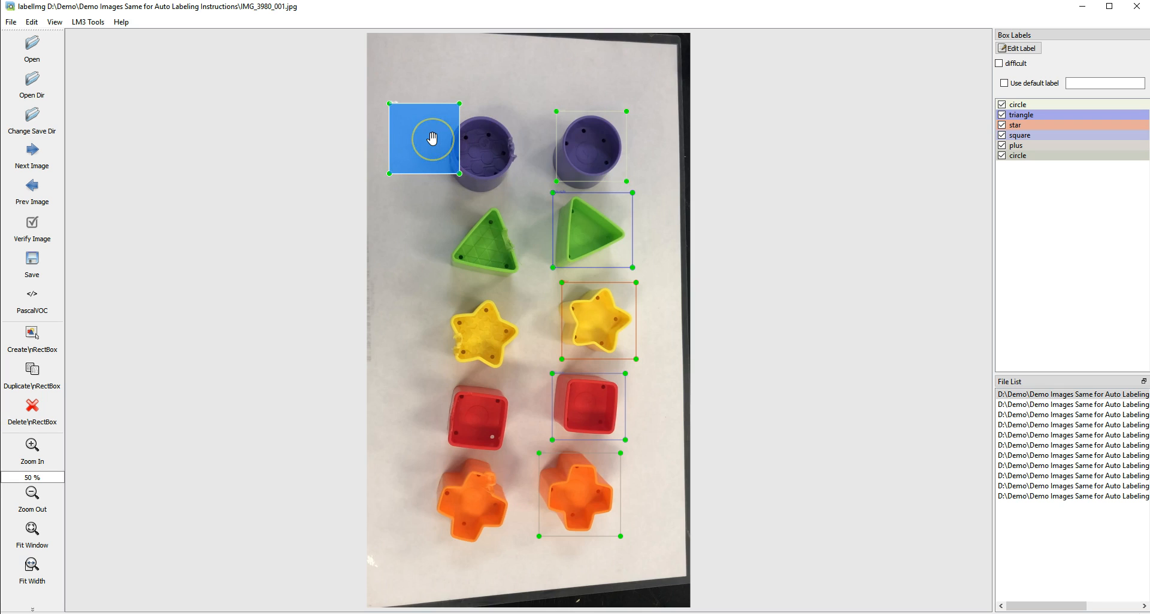
pyautogui.rightClick(431, 138)
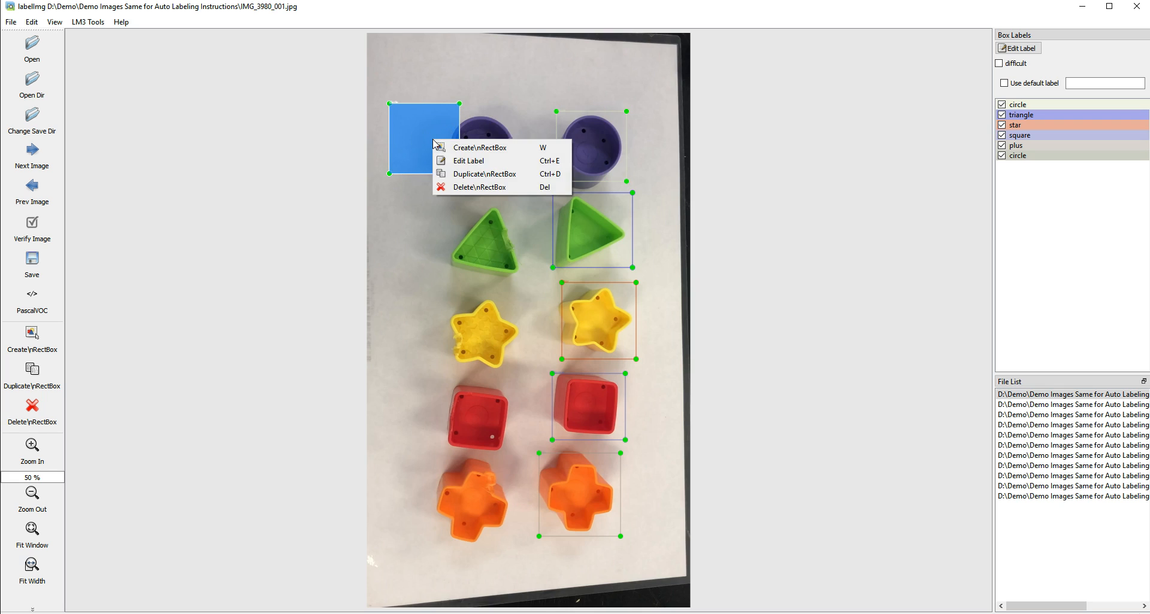
pyautogui.click(470, 186)
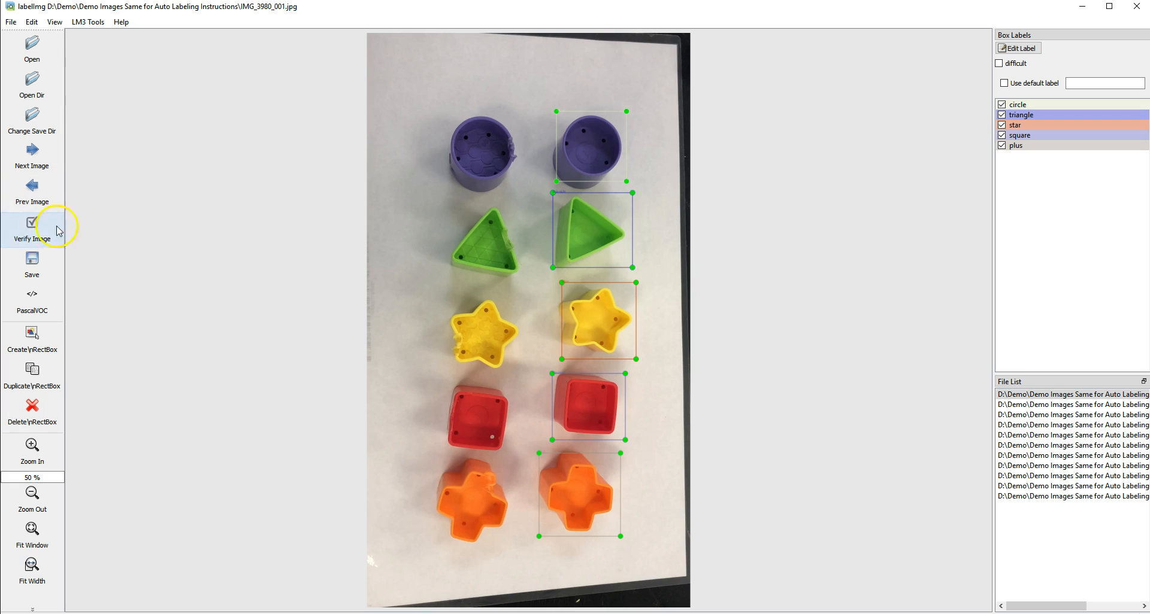
pyautogui.click(32, 268)
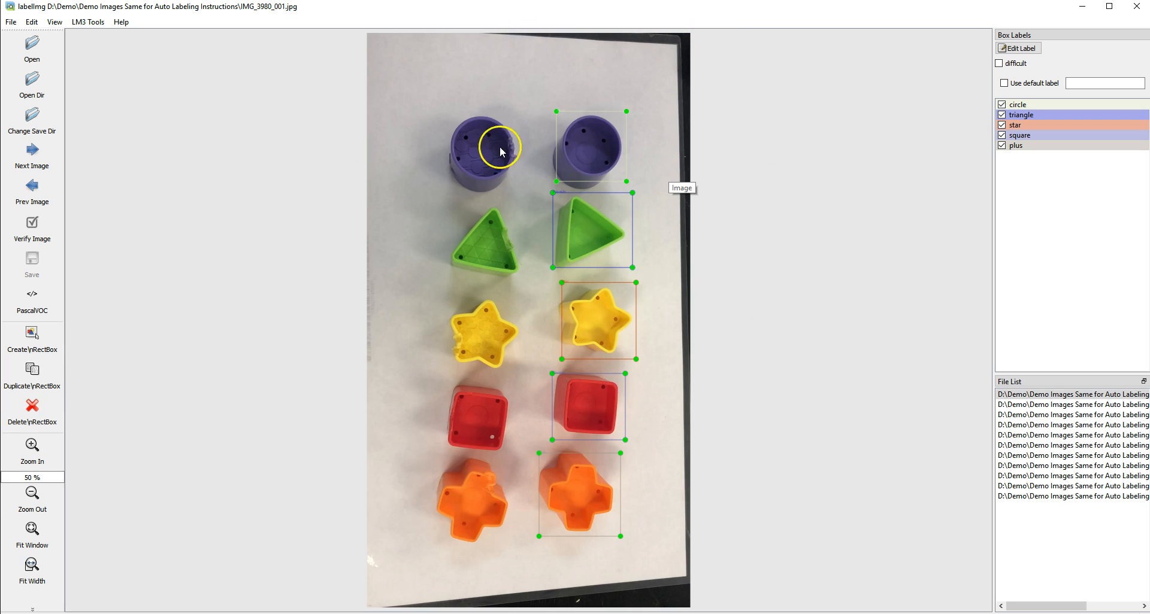
# - Look at the Auto Label and Upload Labels commands among the LM3 tools
pyautogui.click(89, 22)
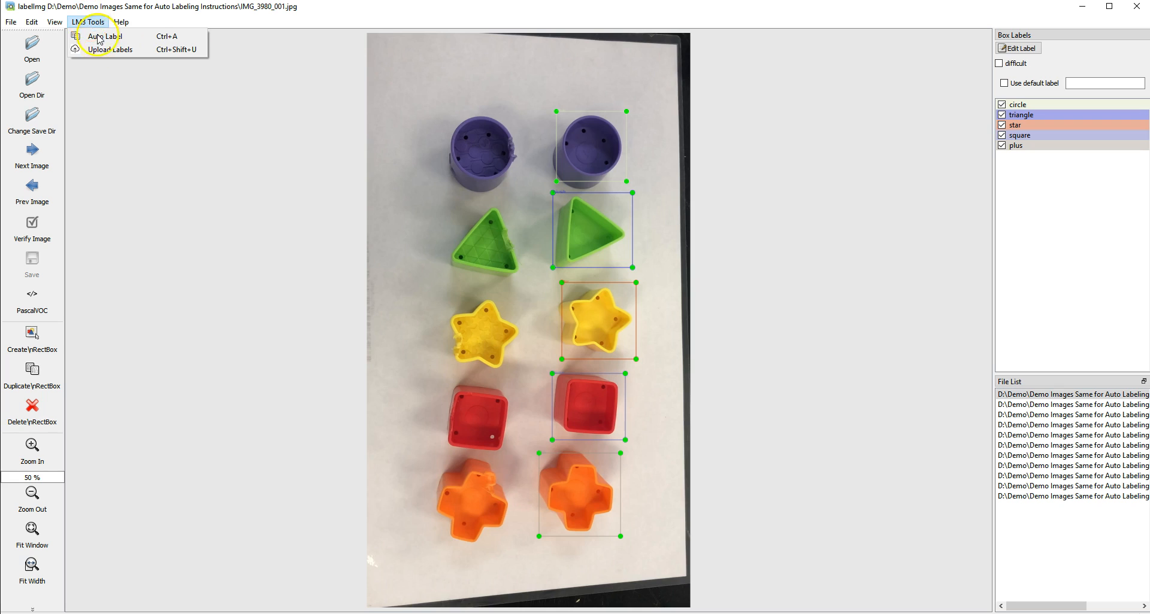
pyautogui.click(121, 52)
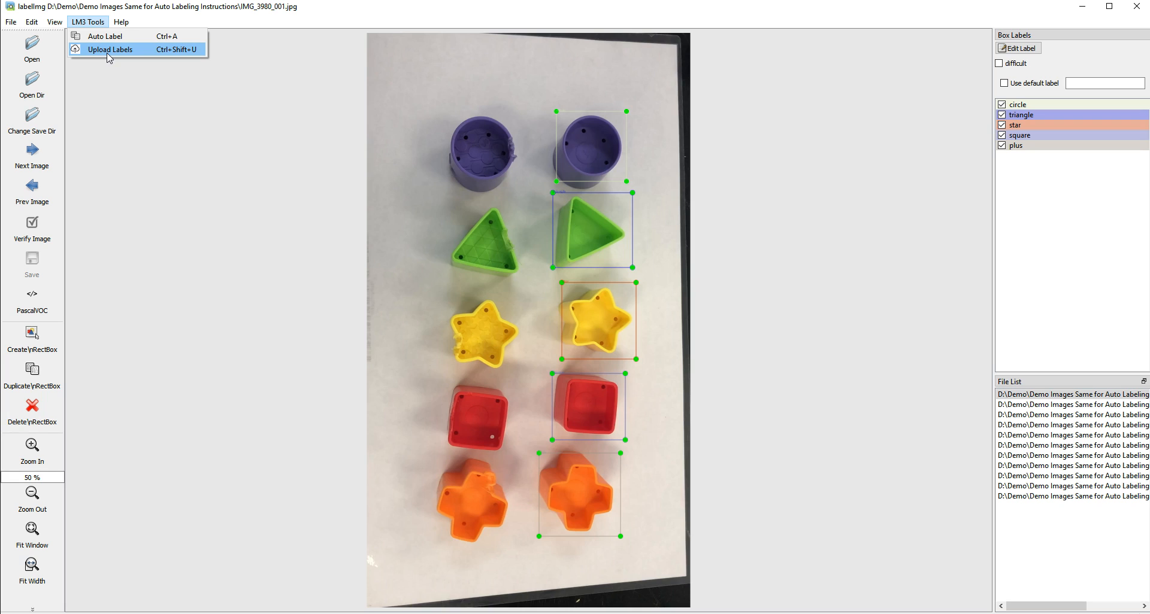
pyautogui.click(133, 178)
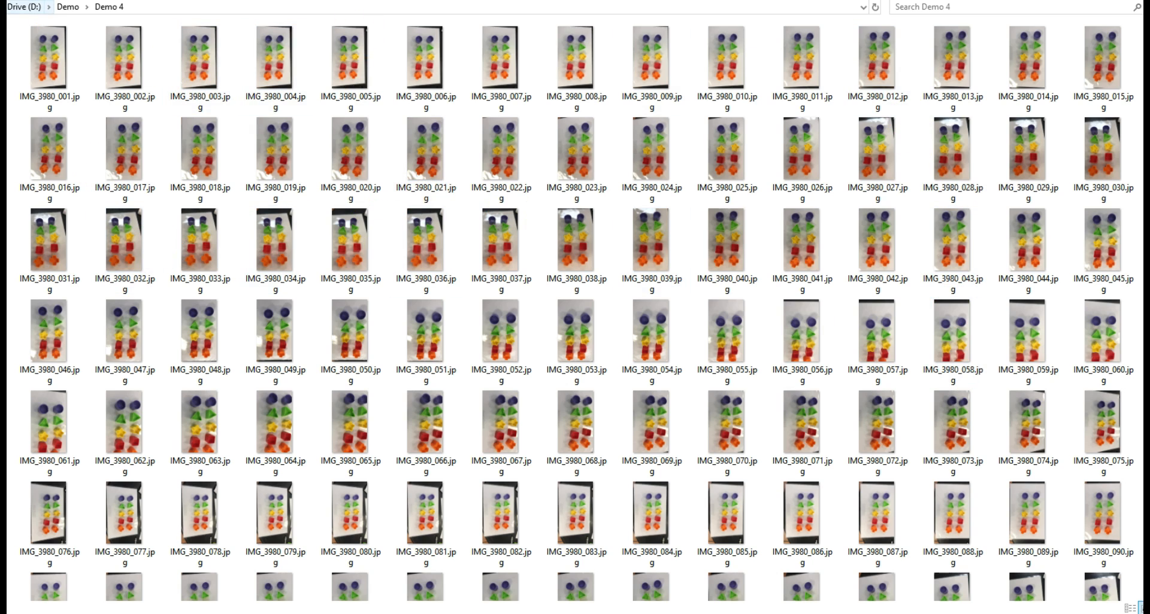
# - Switch to the Demo 4 folder in File Explorer and browse its images with larger thumbnails
pyautogui.click(174, 1)
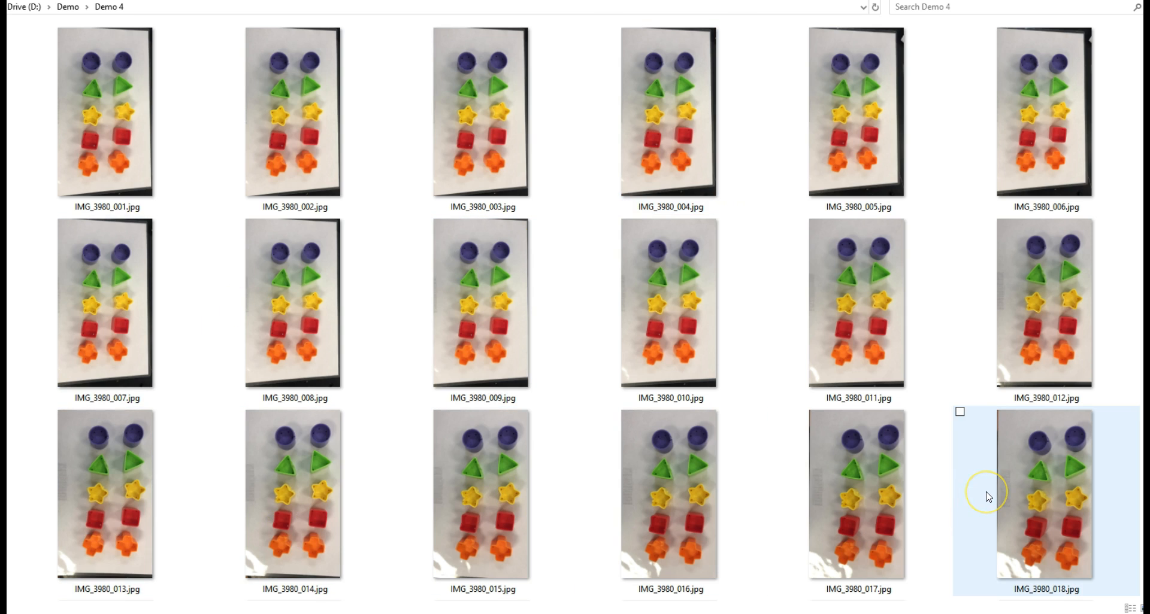
pyautogui.scroll(-2, 988, 497)
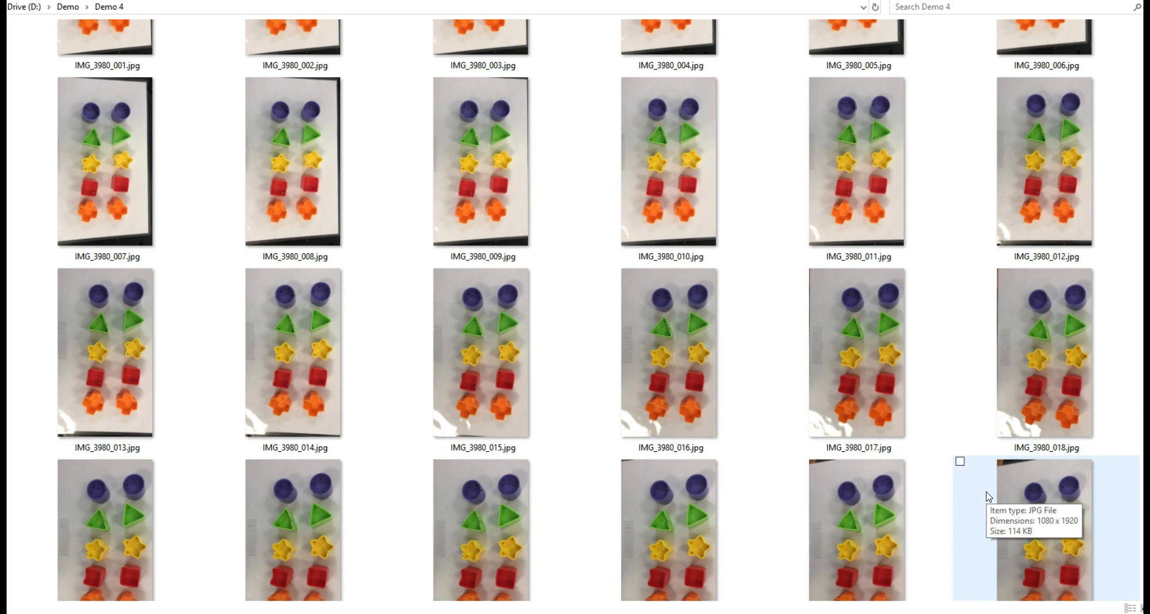
pyautogui.scroll(-5, 988, 497)
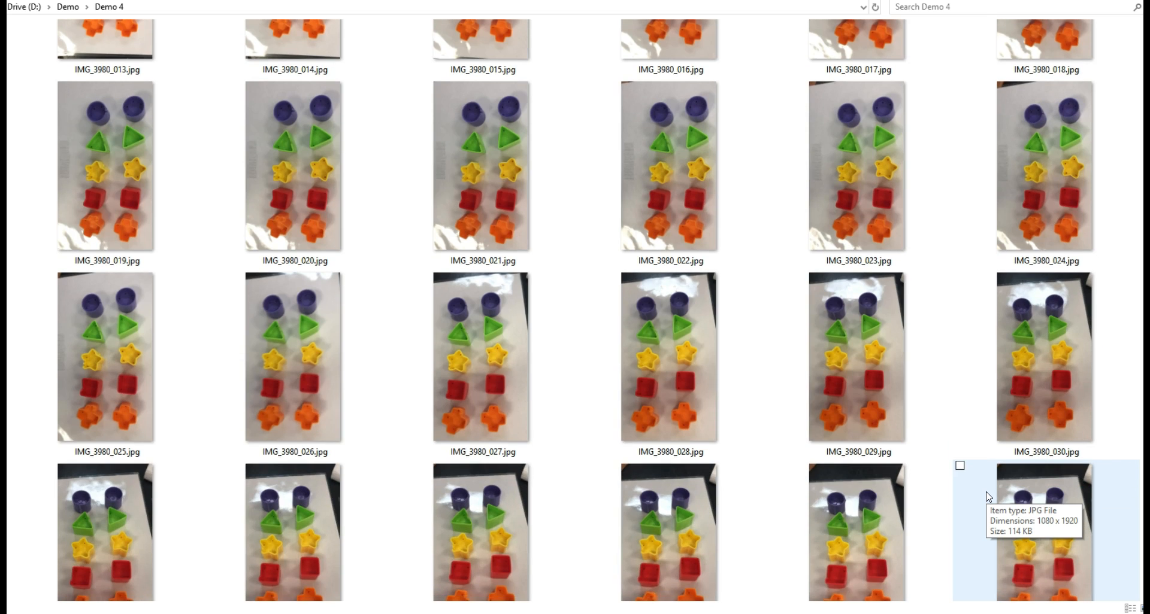
pyautogui.scroll(2, 988, 496)
pyautogui.scroll(-1, 989, 496)
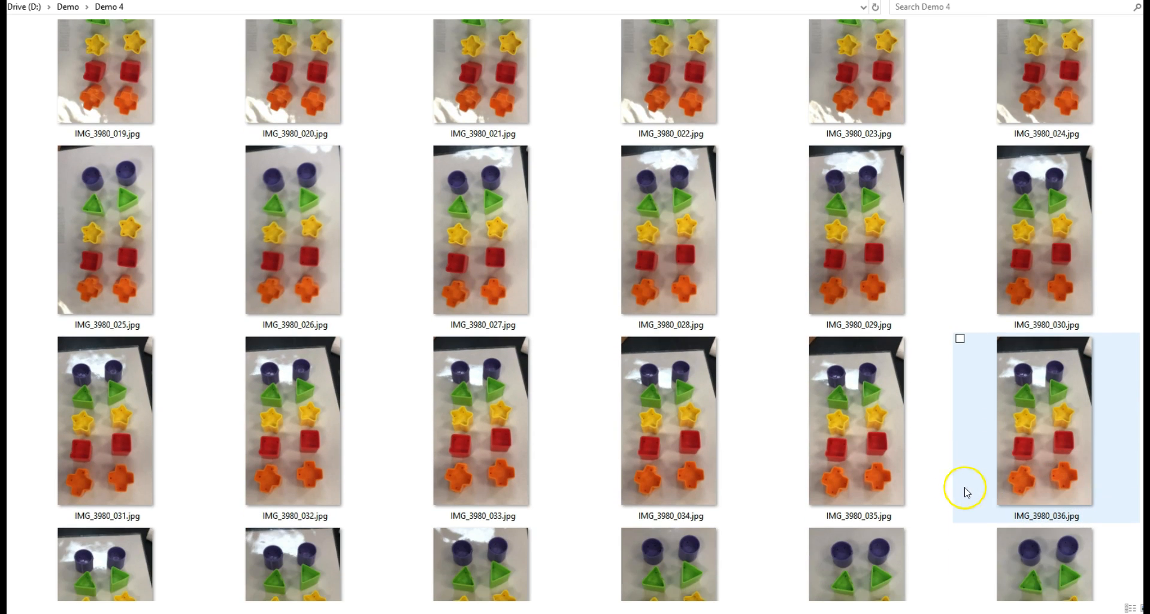
pyautogui.scroll(1, 938, 493)
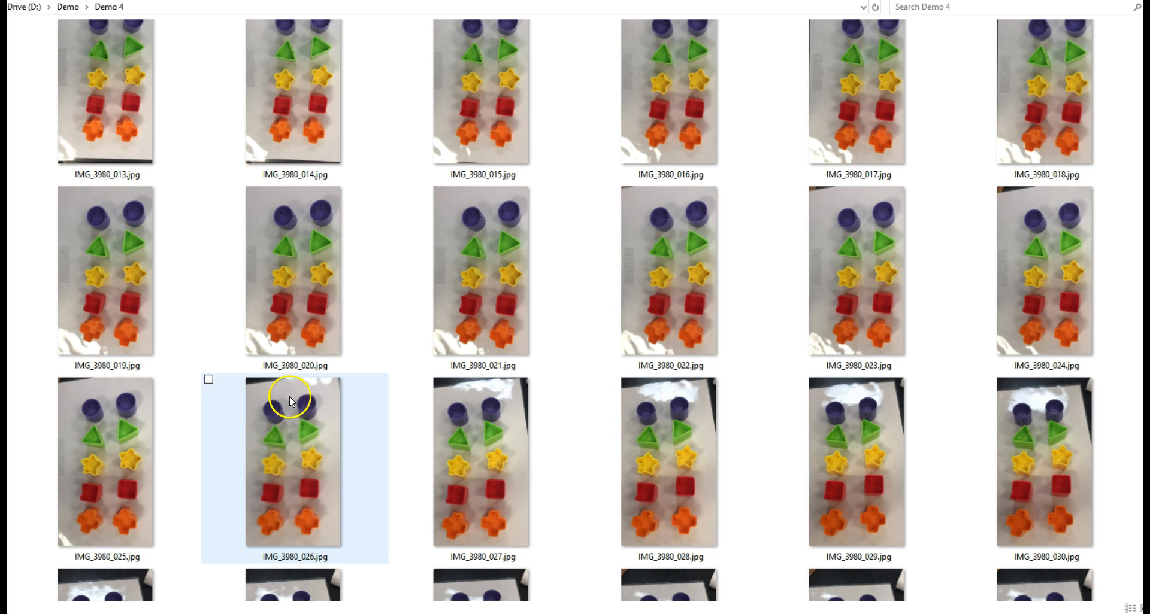
pyautogui.scroll(-5, 1063, 500)
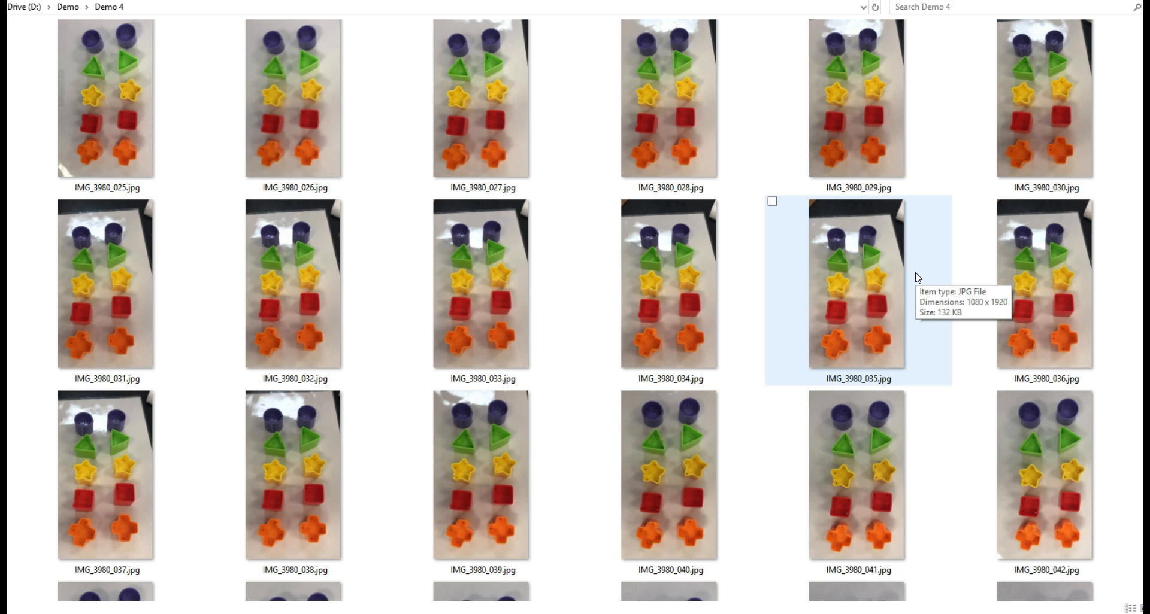
pyautogui.scroll(10, 918, 278)
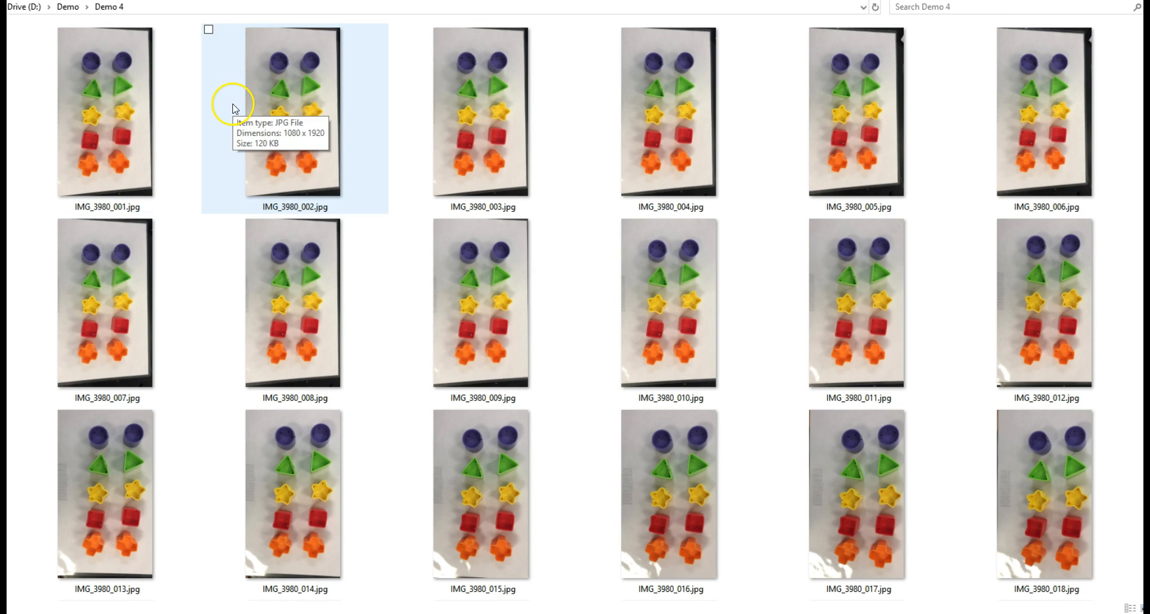
pyautogui.hotkey('alt', 'f')
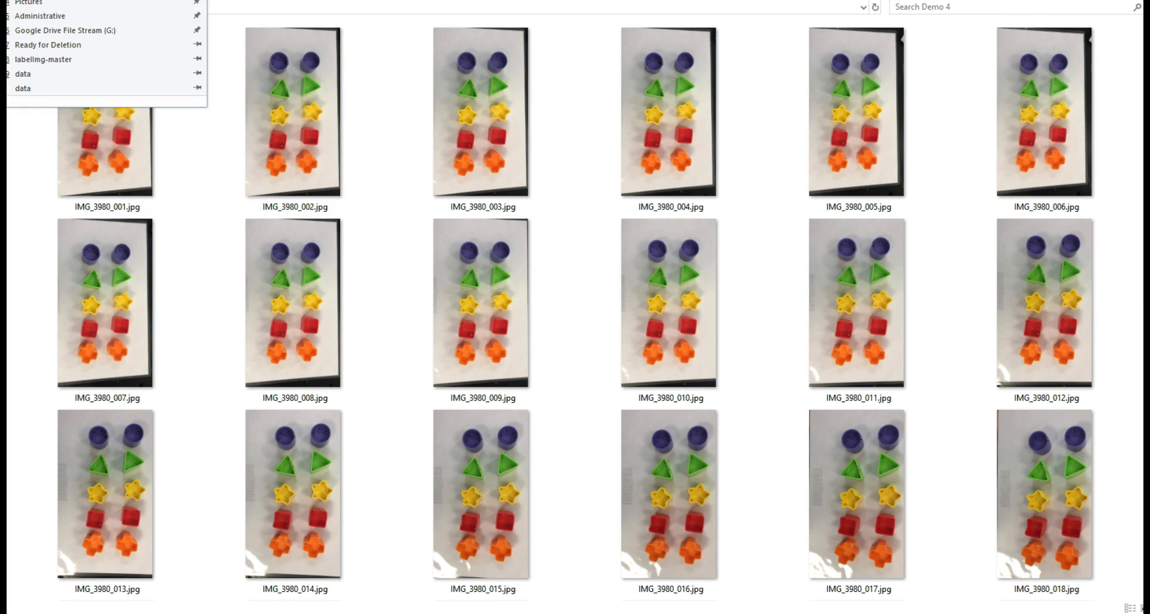
pyautogui.rightClick(196, 239)
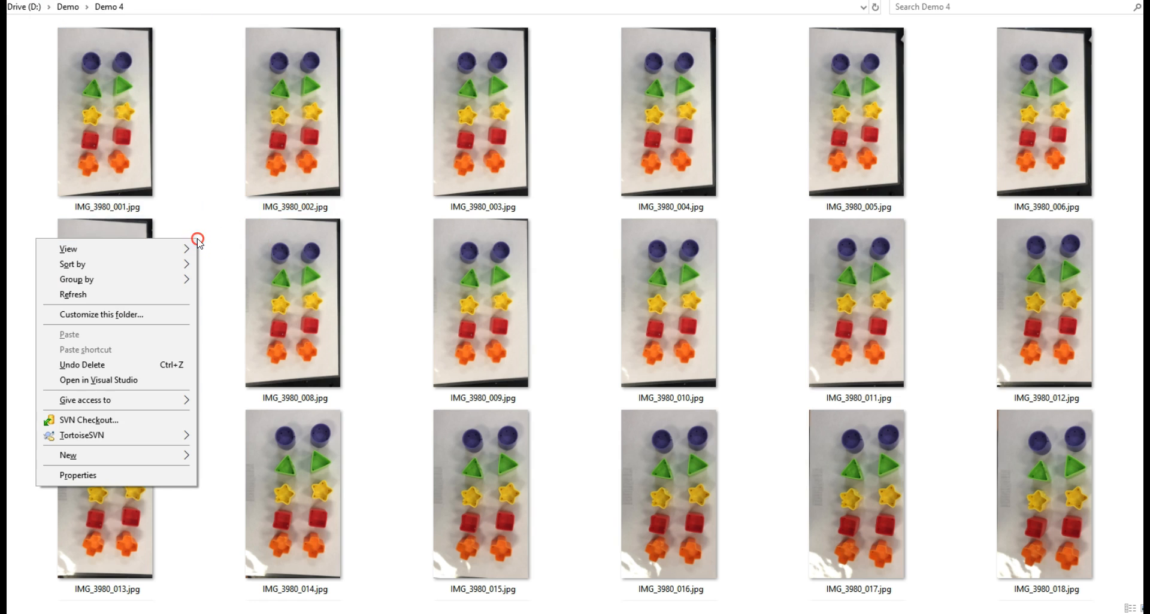
pyautogui.click(209, 237)
pyautogui.rightClick(208, 236)
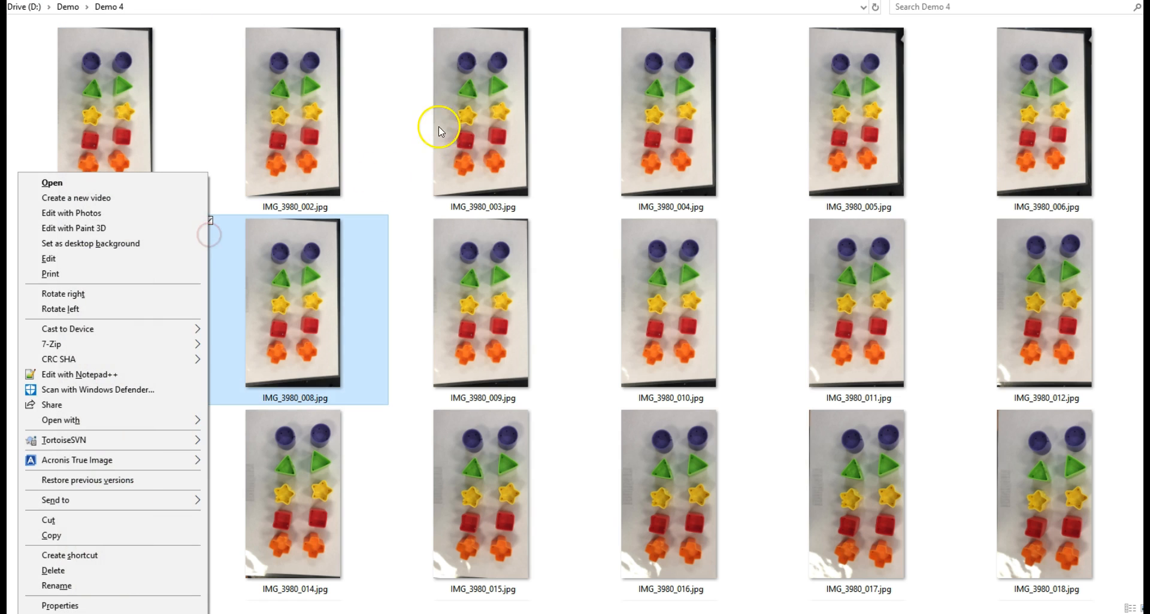
pyautogui.click(391, 22)
pyautogui.rightClick(390, 22)
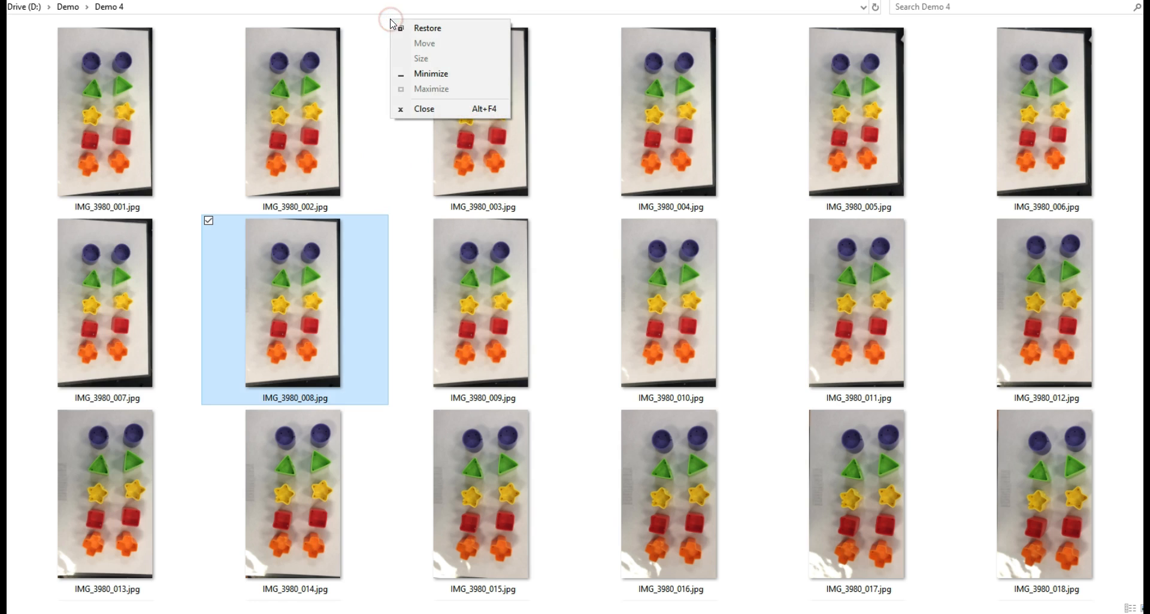
pyautogui.click(387, 24)
pyautogui.rightClick(403, 23)
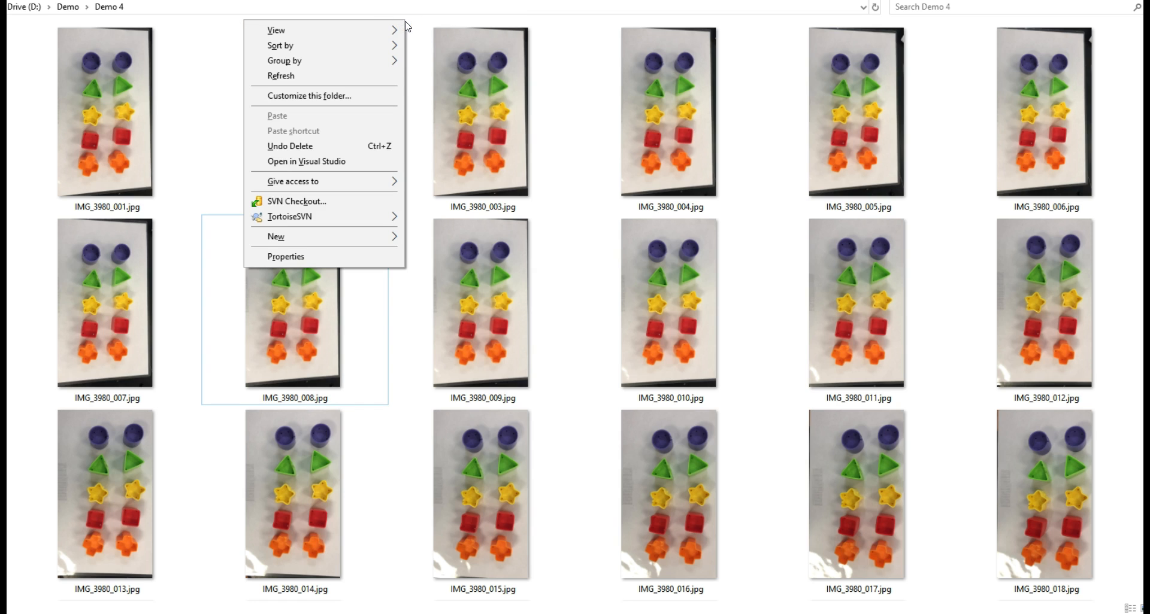
pyautogui.click(405, 24)
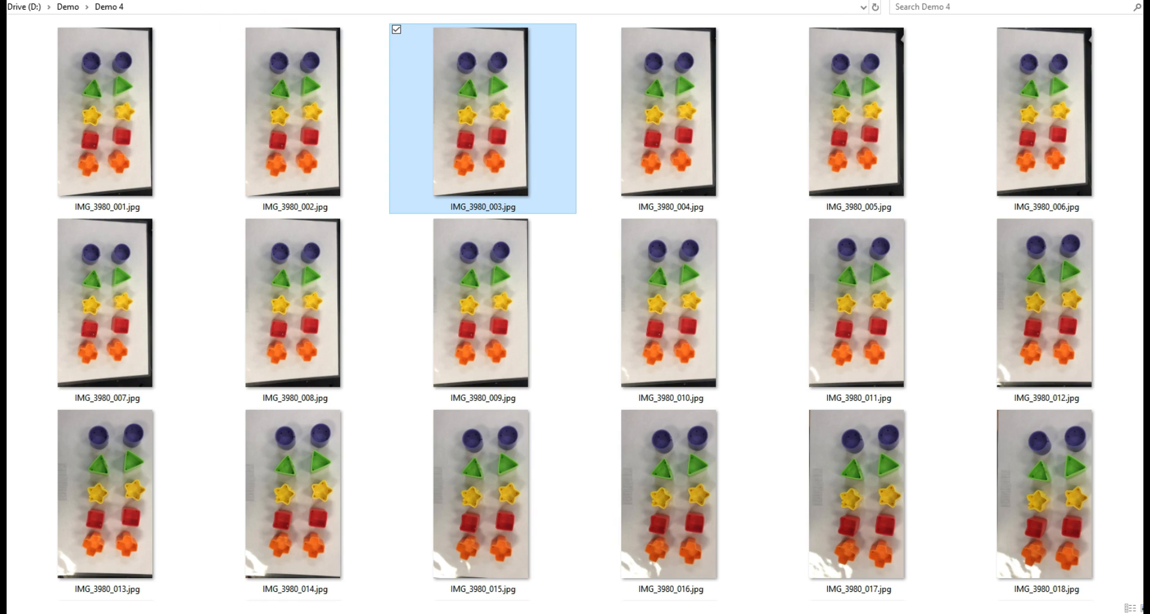
# - Create three new folders named Blocks1, Blocks2 and Blocks3 inside the Demo 4 folder
pyautogui.hotkey('ctrl', 'shift', 'n')
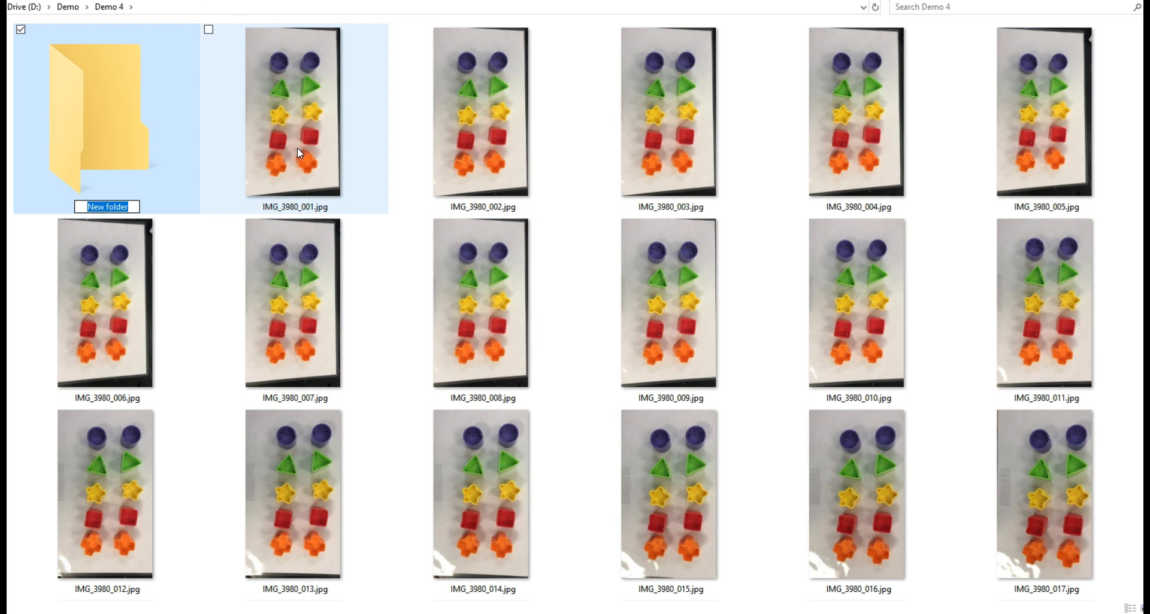
pyautogui.write('Blocks1')
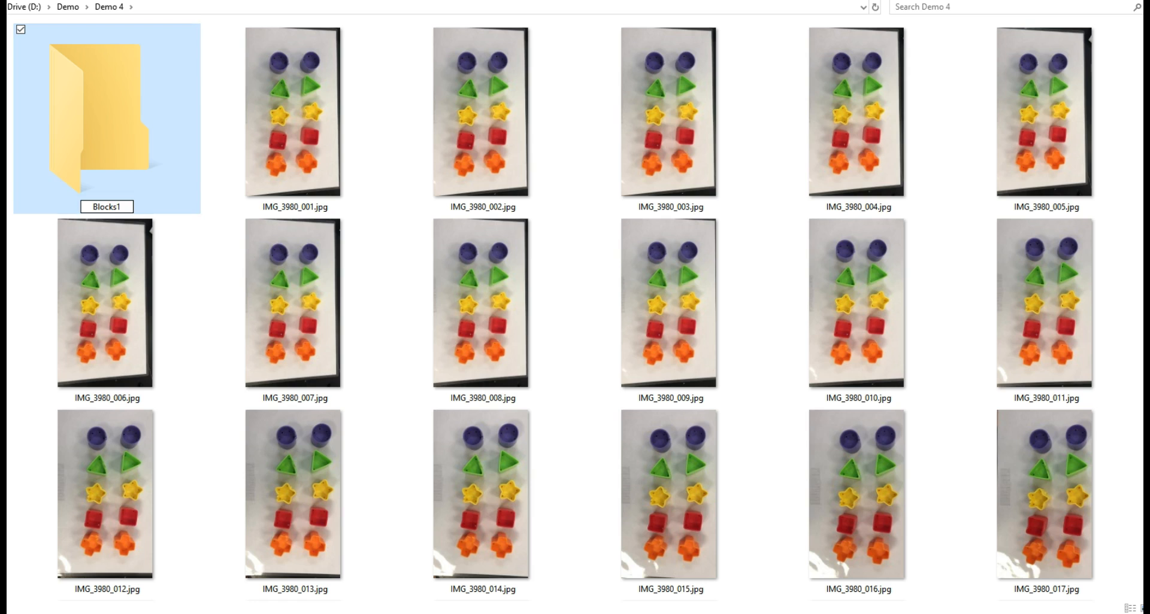
pyautogui.press('Return')
pyautogui.hotkey('ctrl', 'shift', 'n')
pyautogui.write('Blocks')
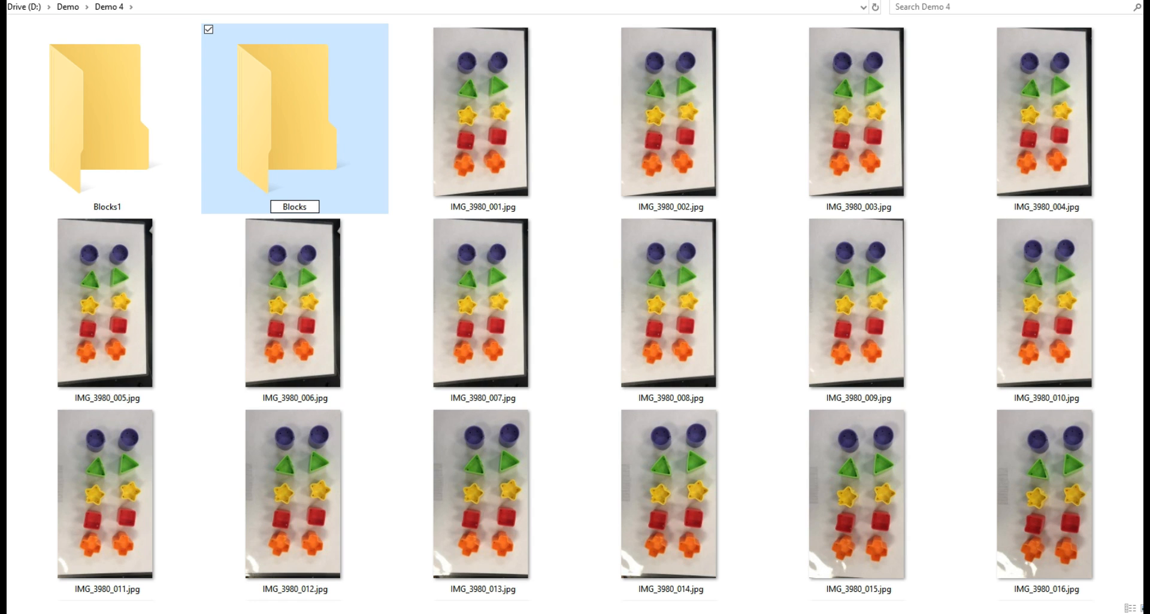
pyautogui.write('2')
pyautogui.press('Return')
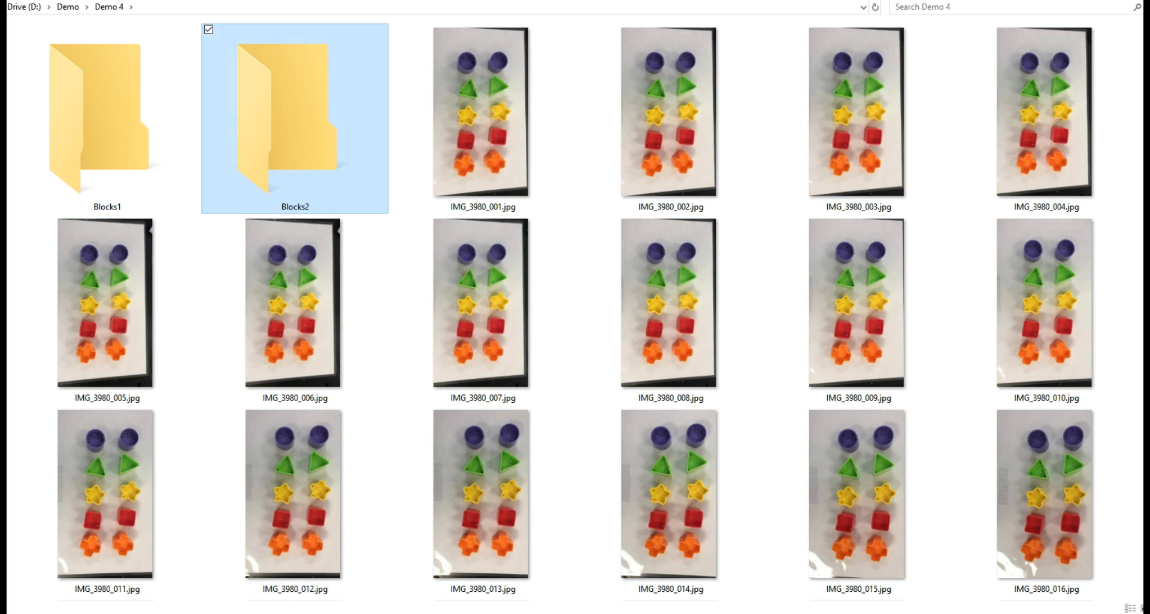
pyautogui.hotkey('ctrl', 'shift', 'n')
pyautogui.write('Blo')
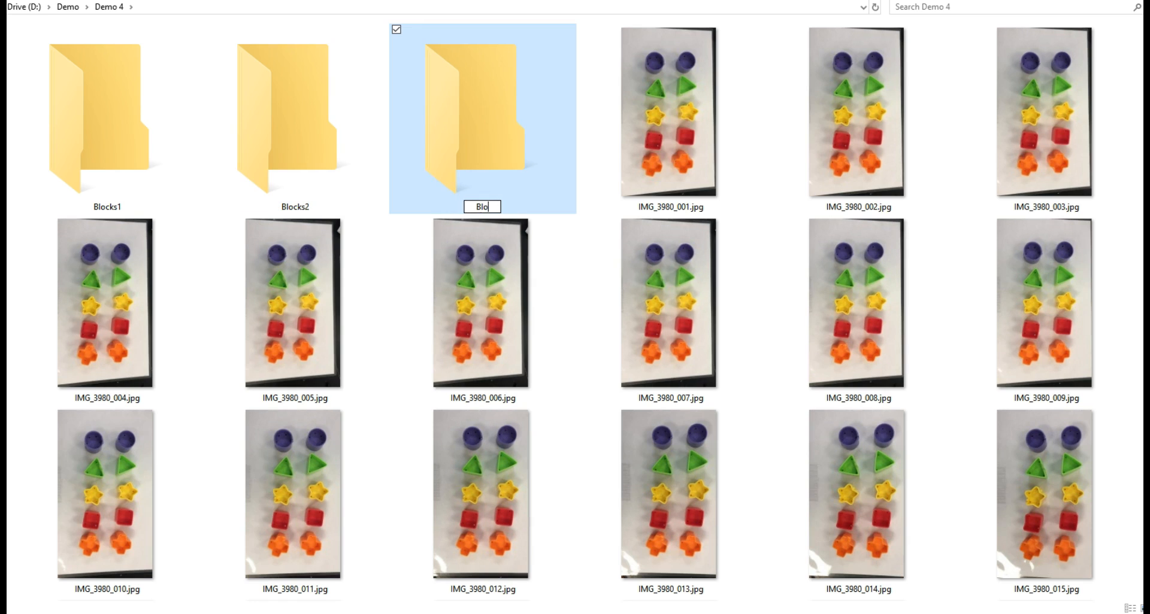
pyautogui.write('cks3')
# - Select the consecutive images IMG_3980_001.jpg through IMG_3980_021.jpg in the Demo 4 folder
pyautogui.click(667, 81)
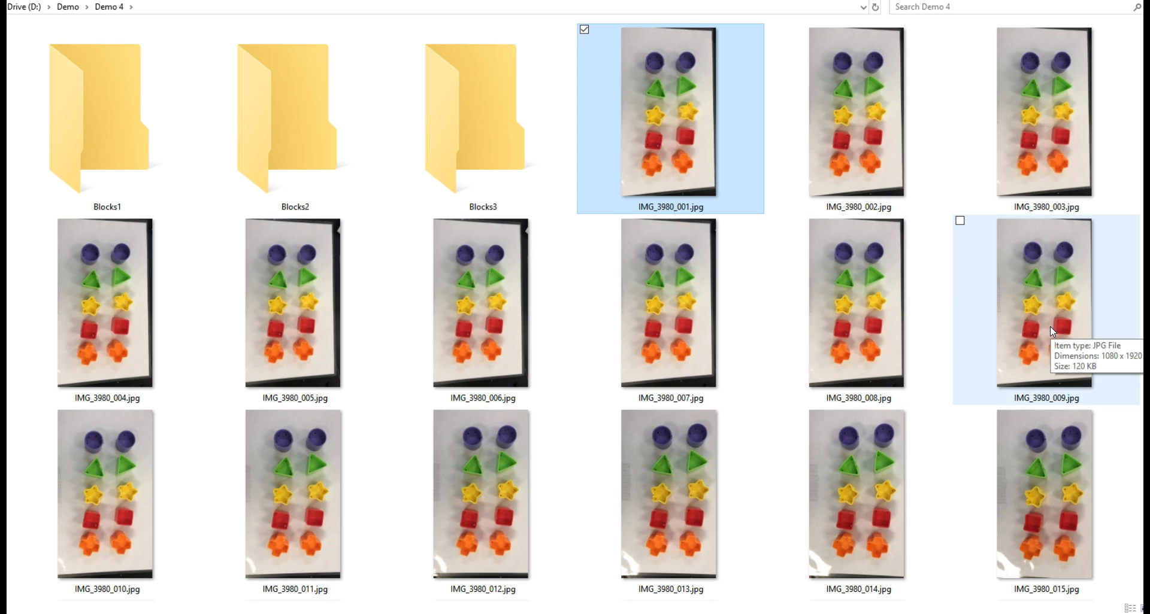
pyautogui.scroll(-3, 1050, 326)
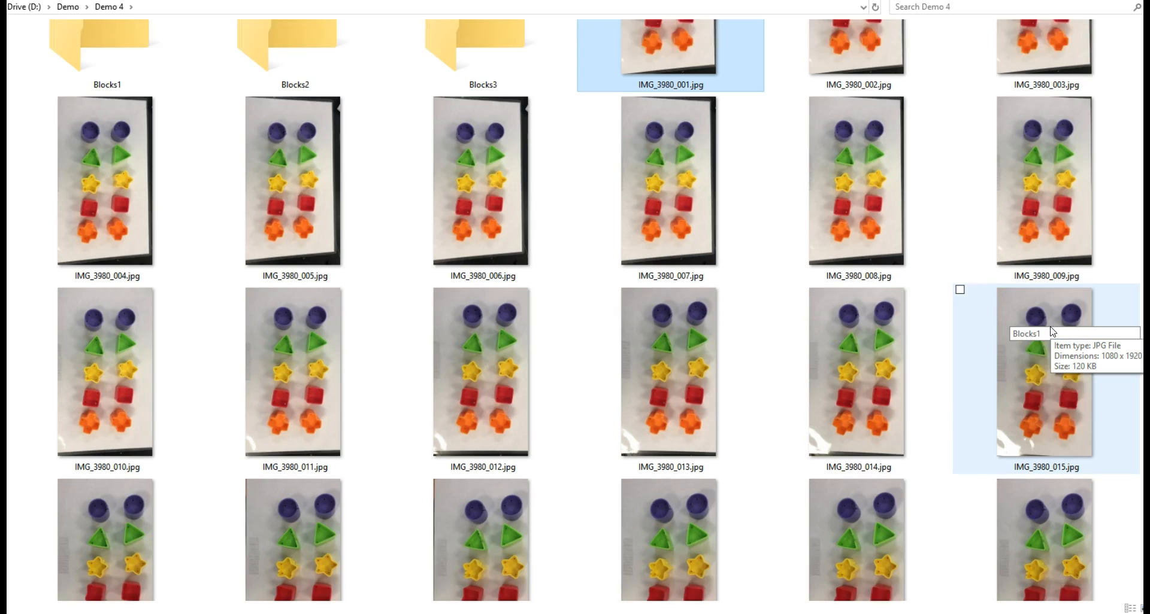
pyautogui.scroll(-2, 1050, 334)
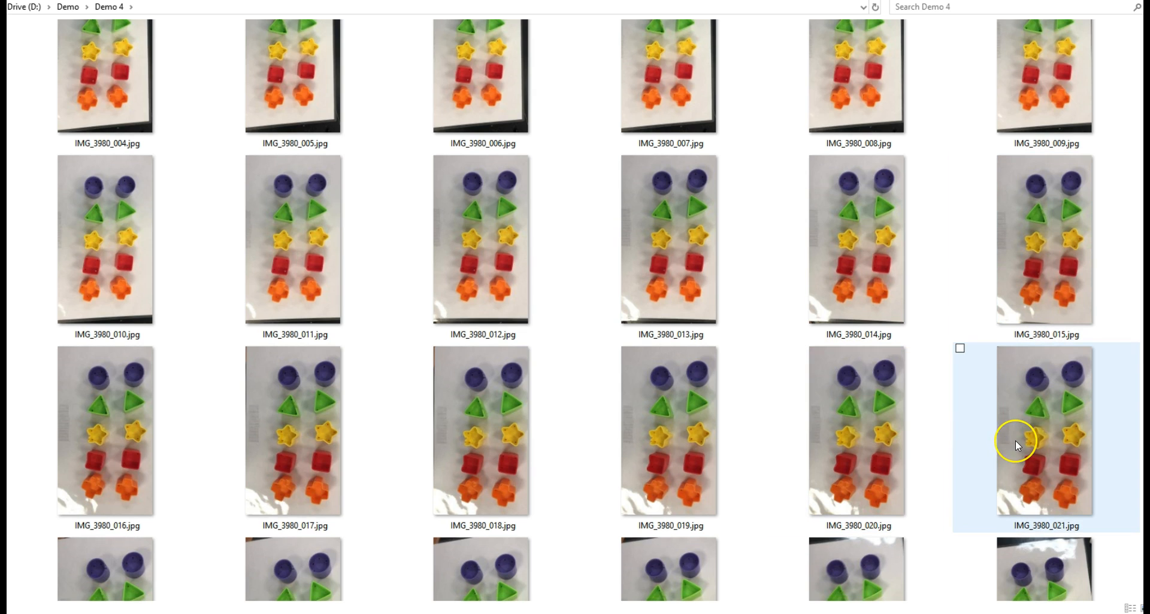
pyautogui.scroll(-1, 1015, 441)
pyautogui.keyDown('shift'); pyautogui.click(1015, 440); pyautogui.keyUp('shift')
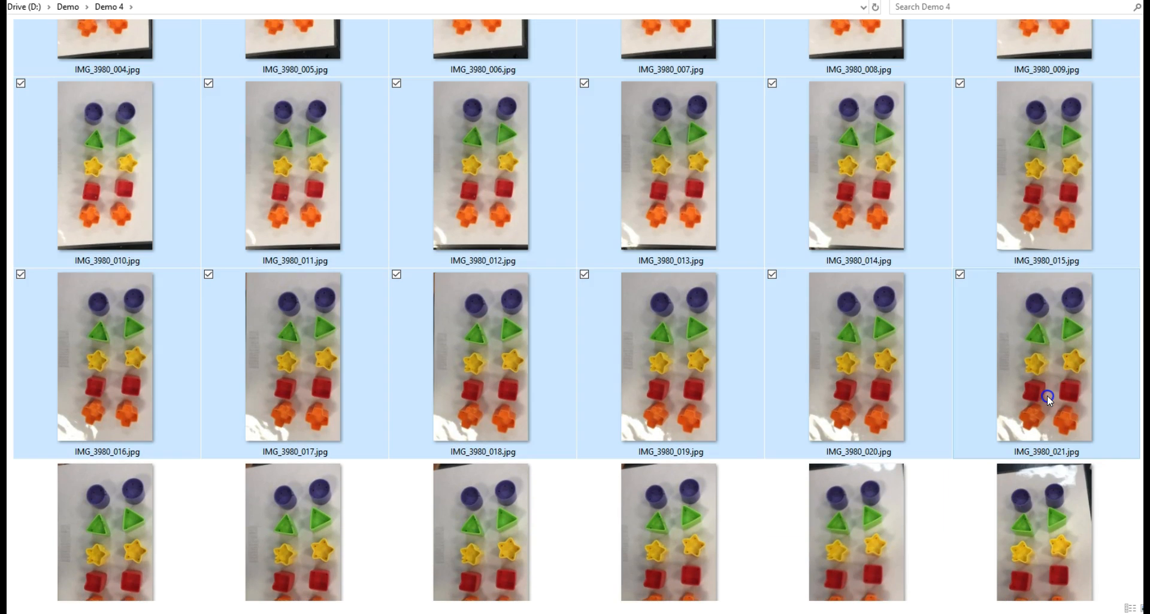
pyautogui.scroll(5, 1007, 347)
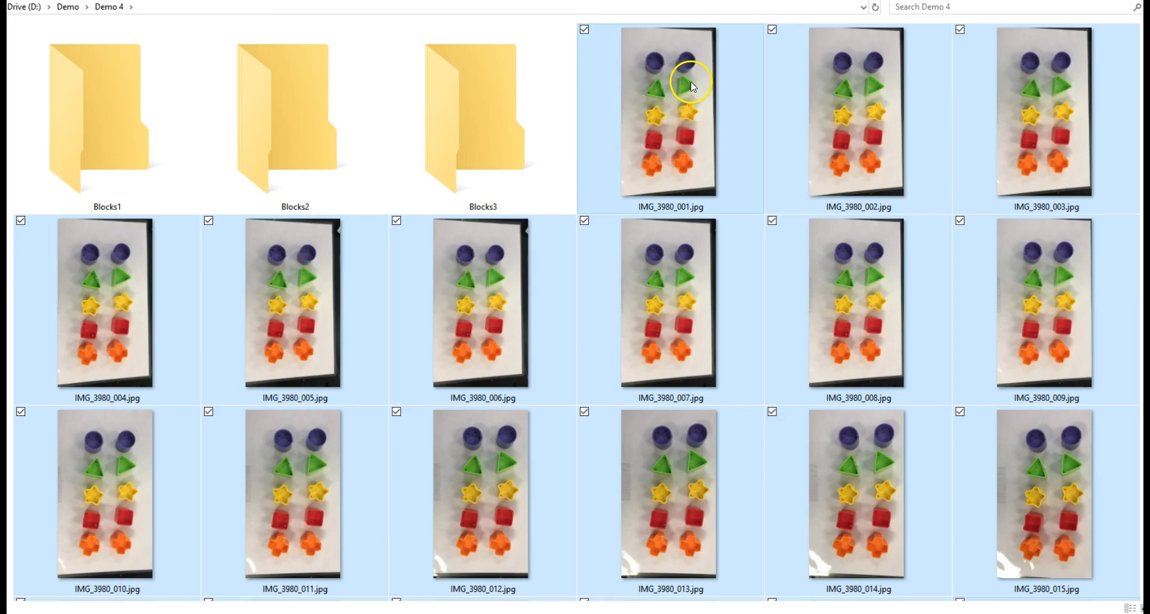
# - Move the selected images into the Blocks1 folder, and IMG_3980_022.jpg through IMG_3980_042.jpg into the Blocks2 folder
pyautogui.moveTo(677, 91); pyautogui.dragTo(103, 156)
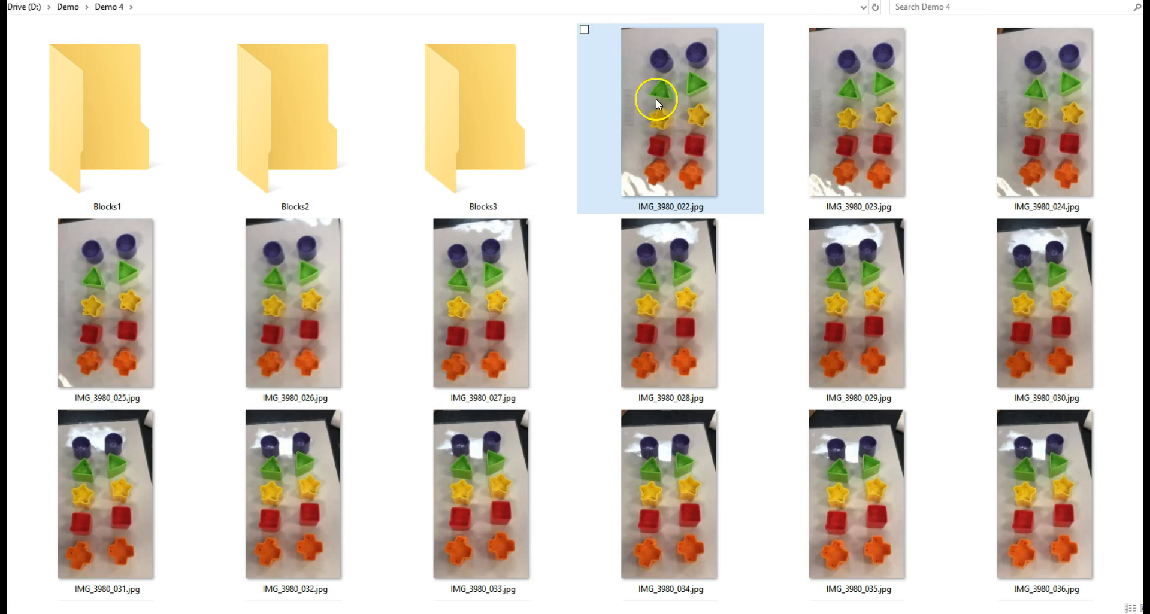
pyautogui.click(659, 99)
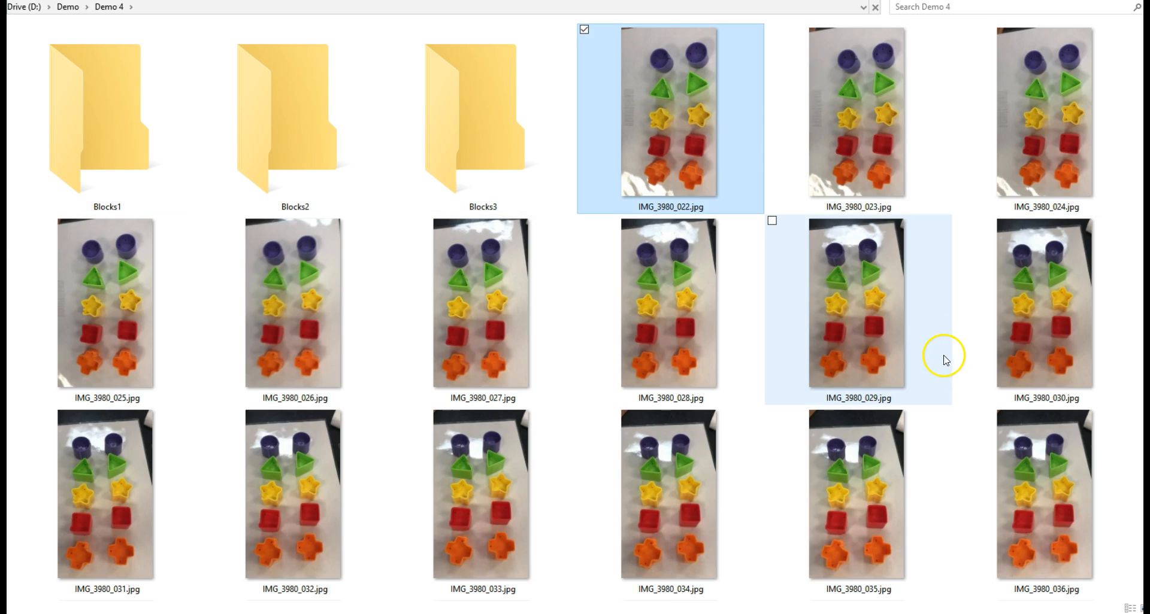
pyautogui.scroll(-3, 1035, 466)
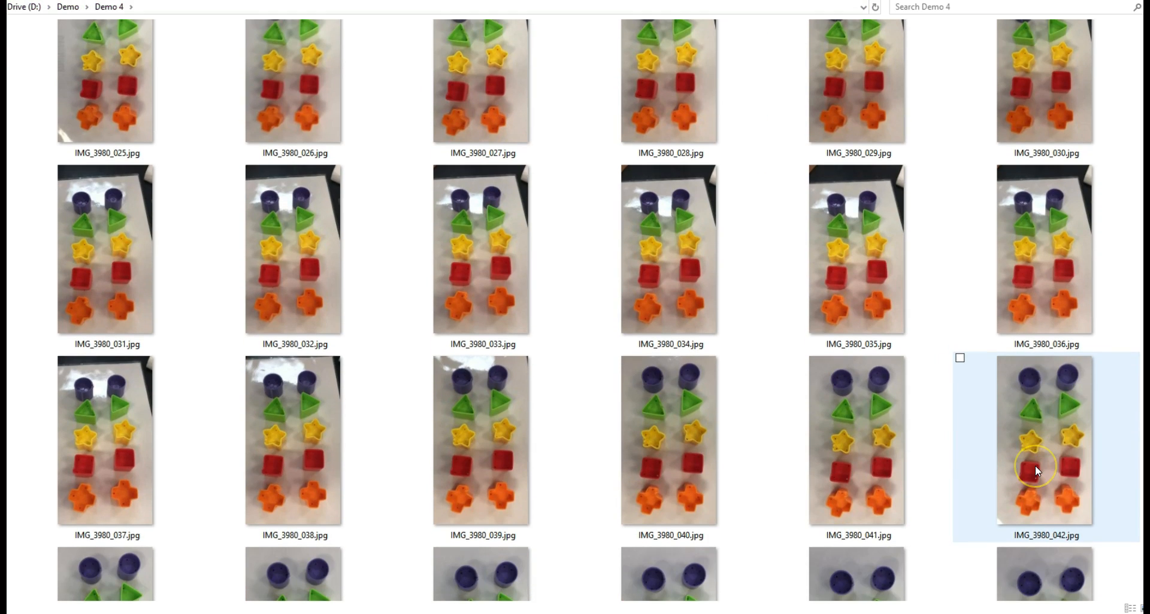
pyautogui.scroll(-3, 1035, 466)
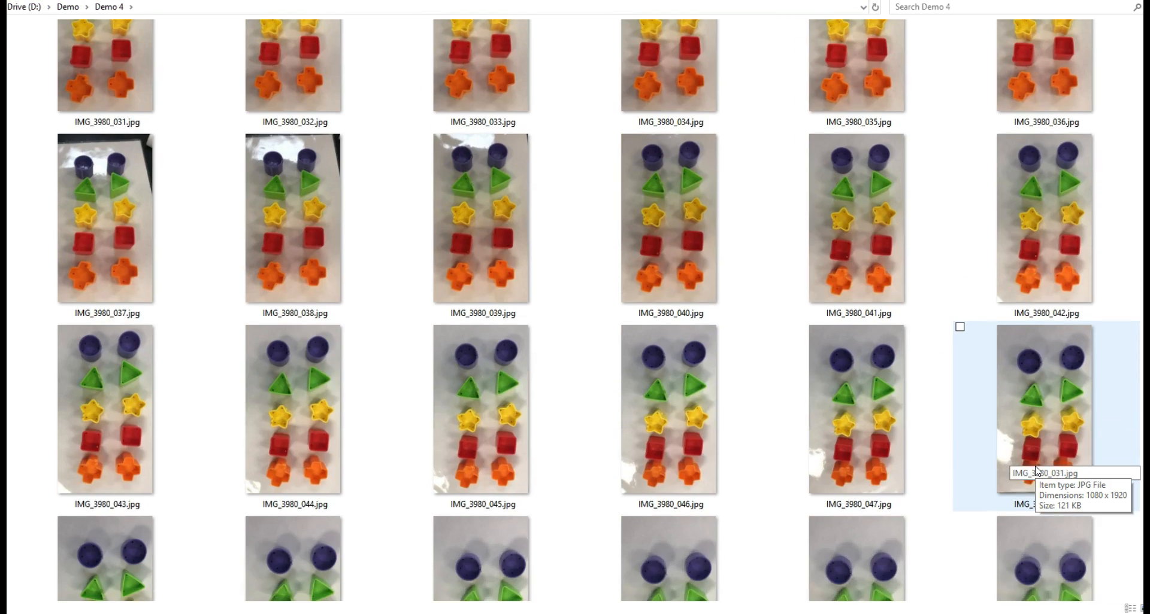
pyautogui.scroll(2, 1035, 466)
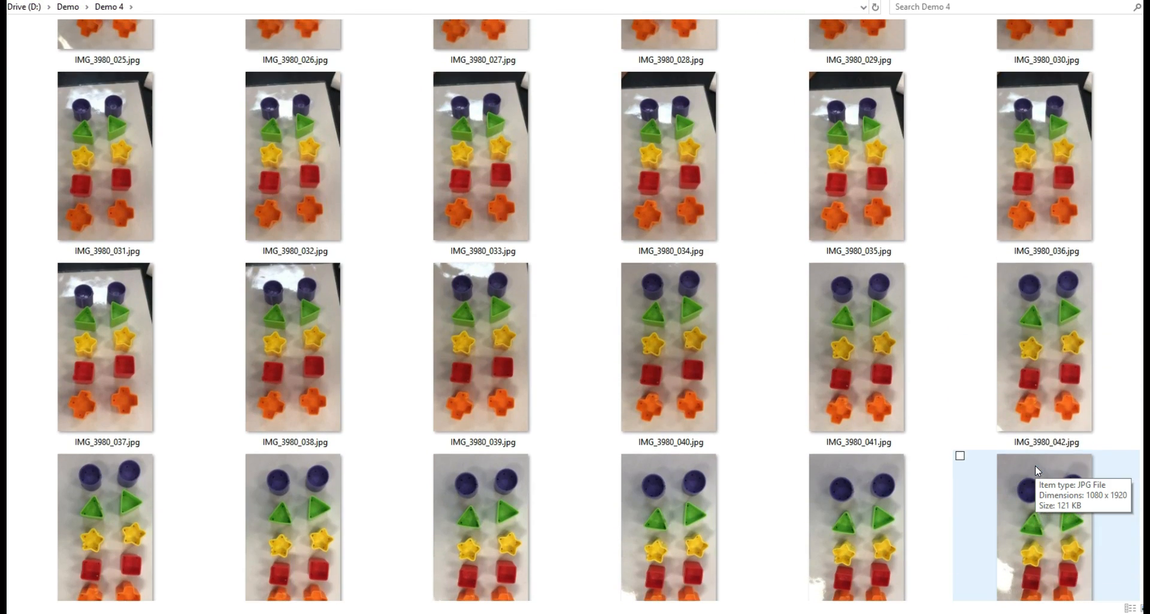
pyautogui.keyDown('shift'); pyautogui.click(1061, 393); pyautogui.keyUp('shift')
pyautogui.scroll(2, 714, 295)
pyautogui.scroll(2, 714, 296)
pyautogui.moveTo(627, 95); pyautogui.dragTo(315, 128)
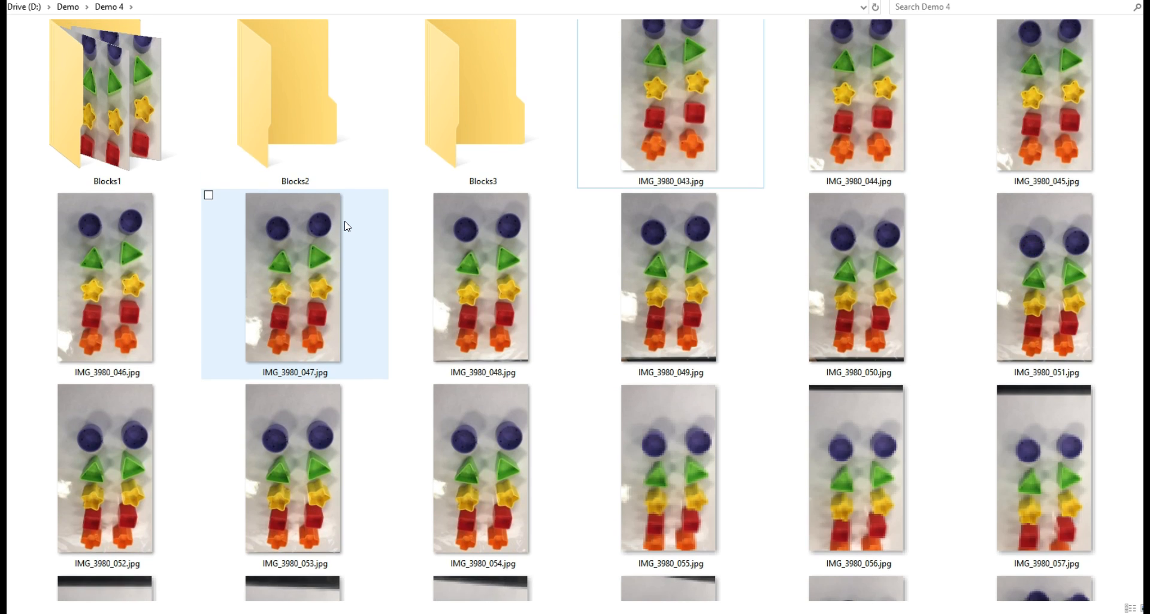
# - Move the images IMG_3980_043.jpg through IMG_3980_051.jpg into the Blocks3 folder
pyautogui.click(607, 158)
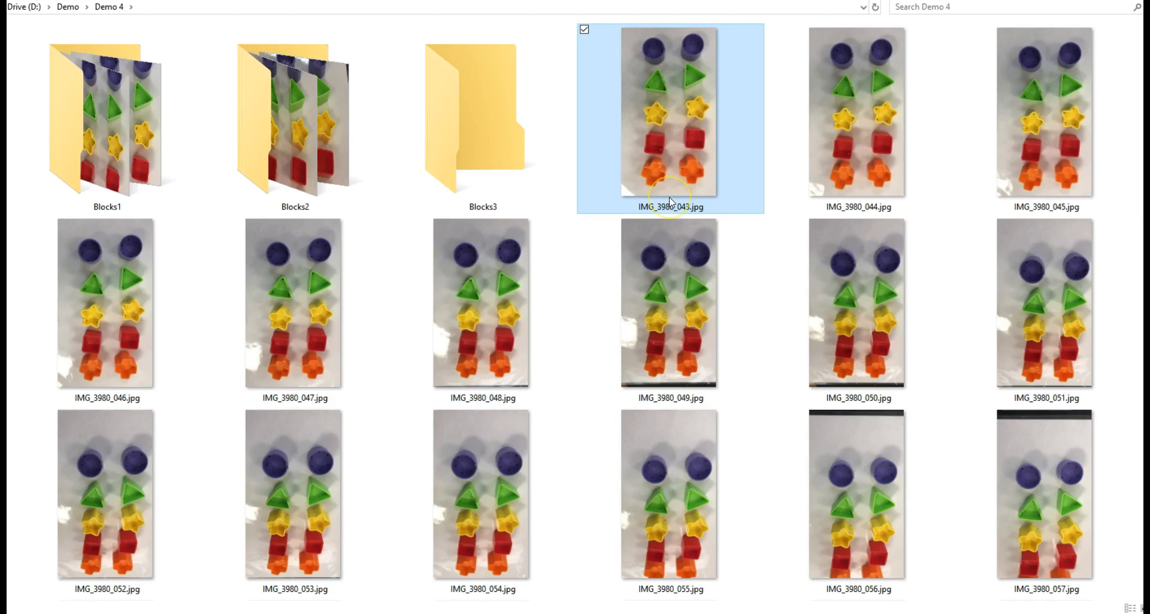
pyautogui.scroll(-5, 669, 200)
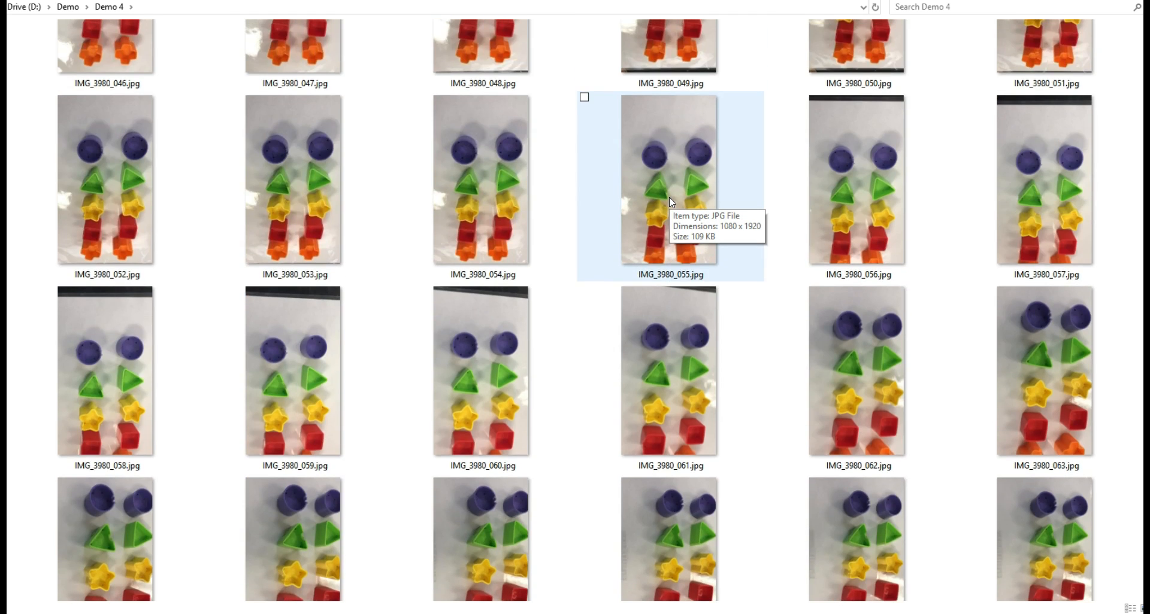
pyautogui.scroll(4, 669, 196)
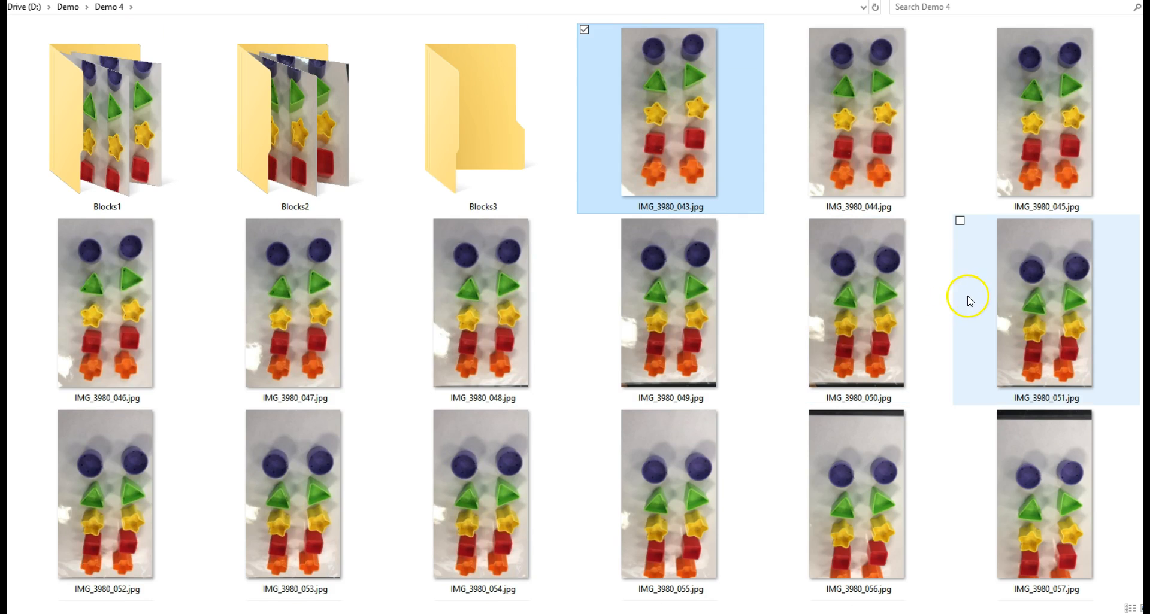
pyautogui.keyDown('shift'); pyautogui.click(1026, 313); pyautogui.keyUp('shift')
pyautogui.moveTo(1026, 312); pyautogui.dragTo(479, 109)
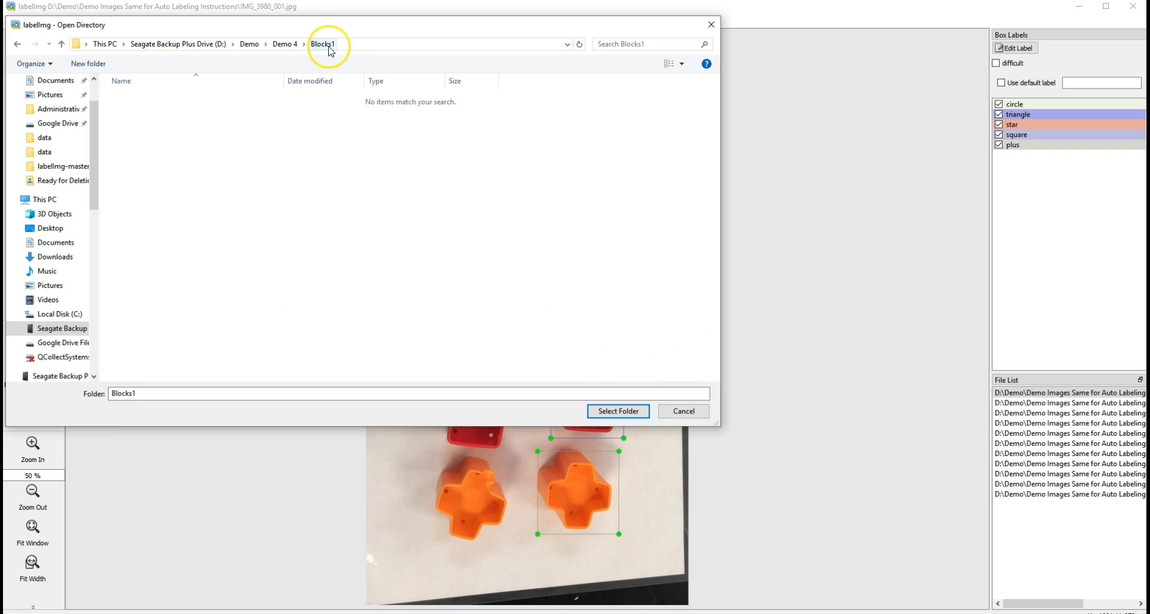
# - Load the Blocks1 directory in labelImg and box the right-column purple block in IMG_3980_001.jpg with the label circle
pyautogui.click(611, 412)
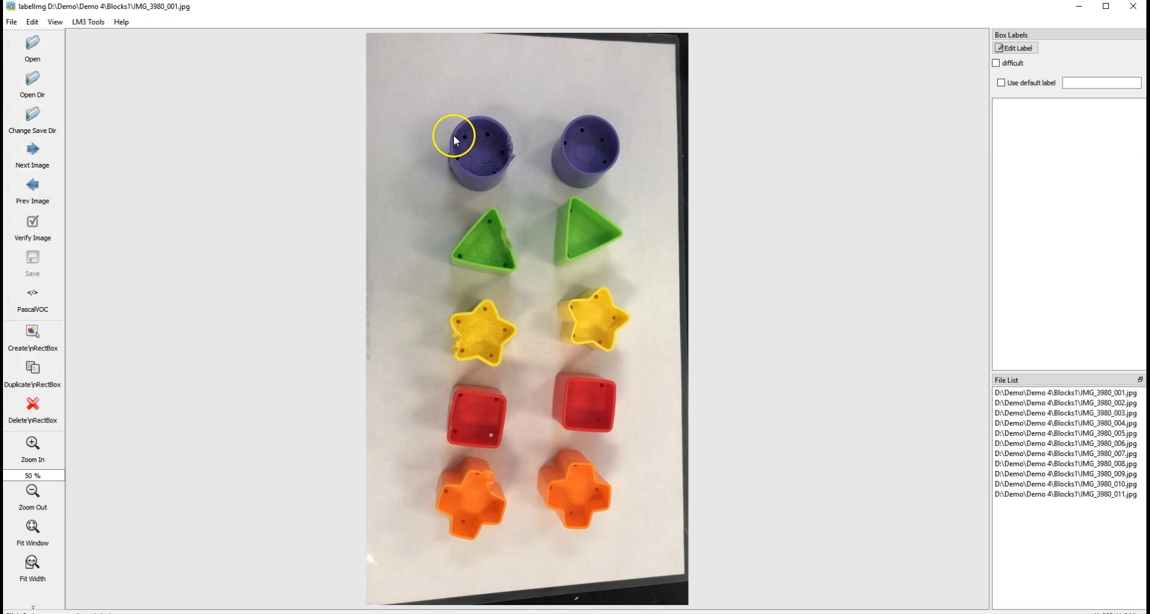
pyautogui.press('w')
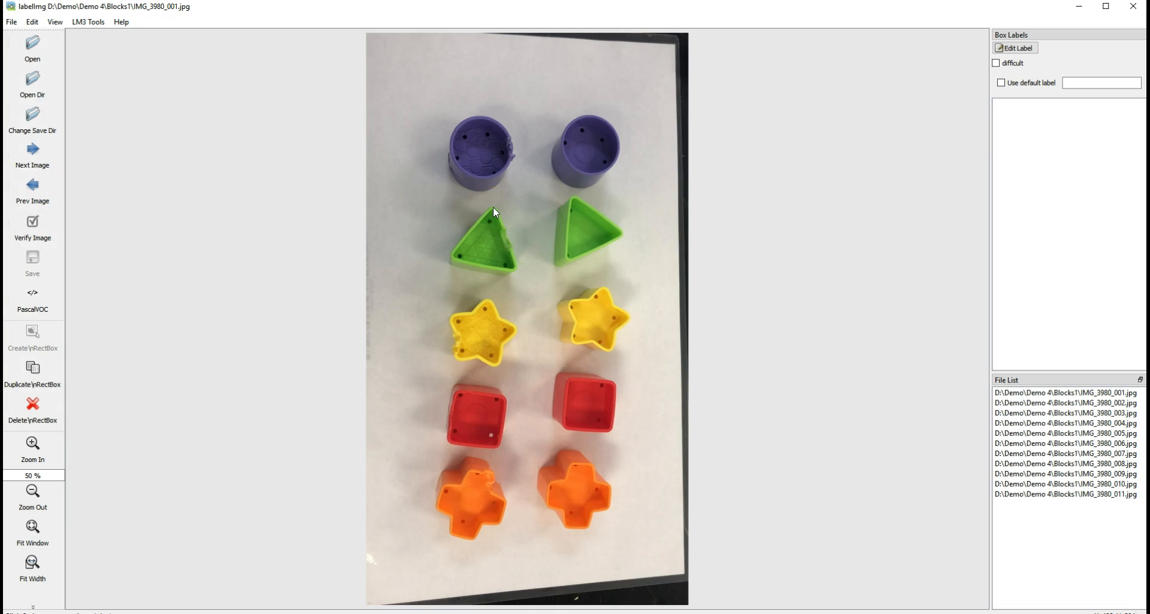
pyautogui.moveTo(559, 112)
pyautogui.mouseDown()
pyautogui.moveTo(623, 170)
pyautogui.moveTo(622, 182)
pyautogui.mouseUp()
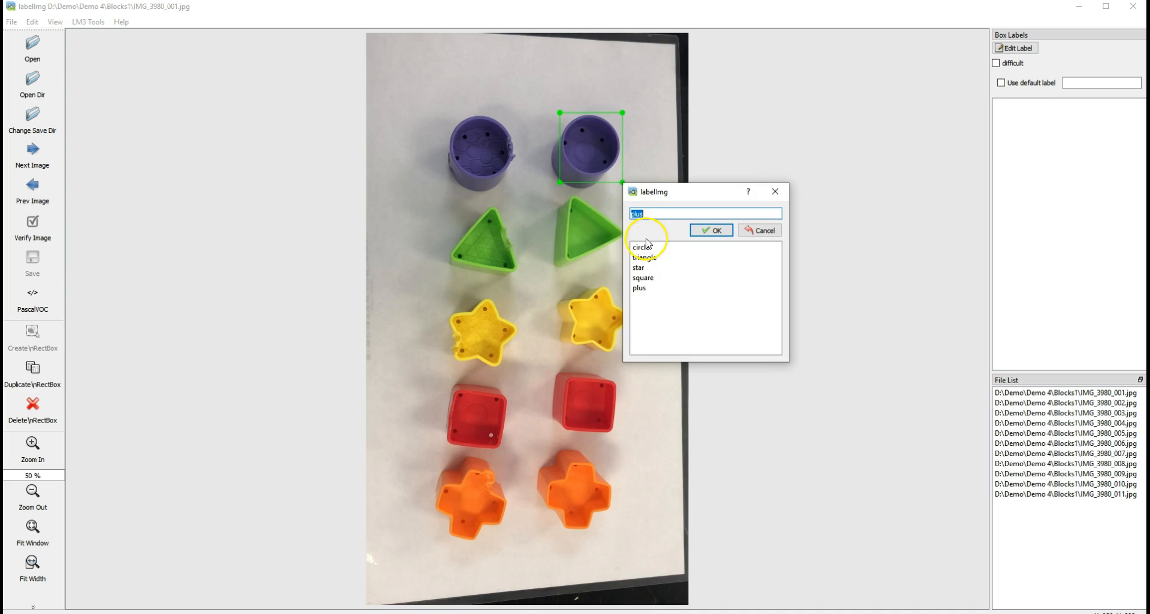
pyautogui.doubleClick(646, 247)
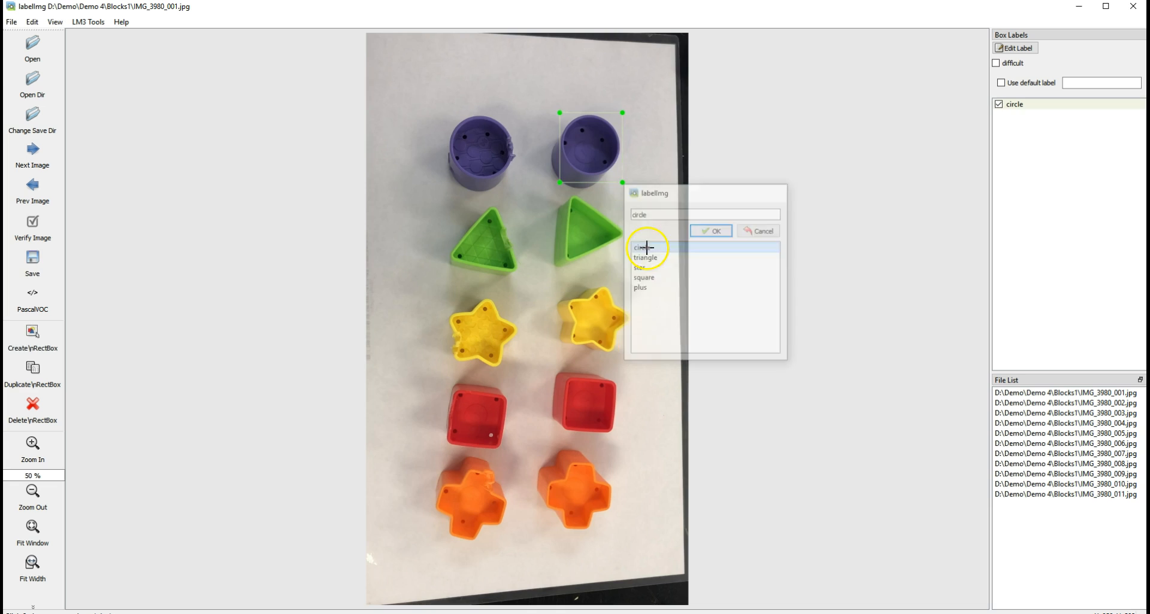
# - Box the right-column green block with the label triangle and the yellow block below it with the label star
pyautogui.press('w')
pyautogui.moveTo(561, 193); pyautogui.dragTo(625, 269)
pyautogui.click(657, 349)
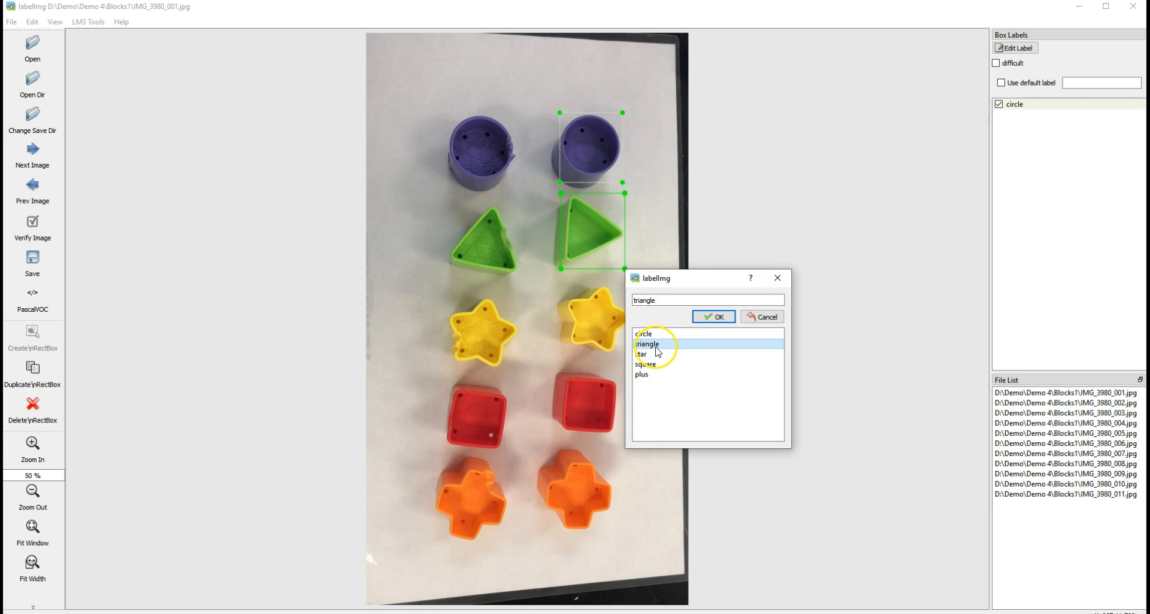
pyautogui.doubleClick(657, 349)
pyautogui.press('w')
pyautogui.moveTo(558, 283)
pyautogui.mouseDown()
pyautogui.moveTo(639, 365)
pyautogui.moveTo(634, 355)
pyautogui.mouseUp()
pyautogui.doubleClick(651, 440)
# - Box the right-column red block with the label square, and box the orange block below it, accepting the suggested label square
pyautogui.press('w')
pyautogui.moveTo(557, 370); pyautogui.dragTo(620, 439)
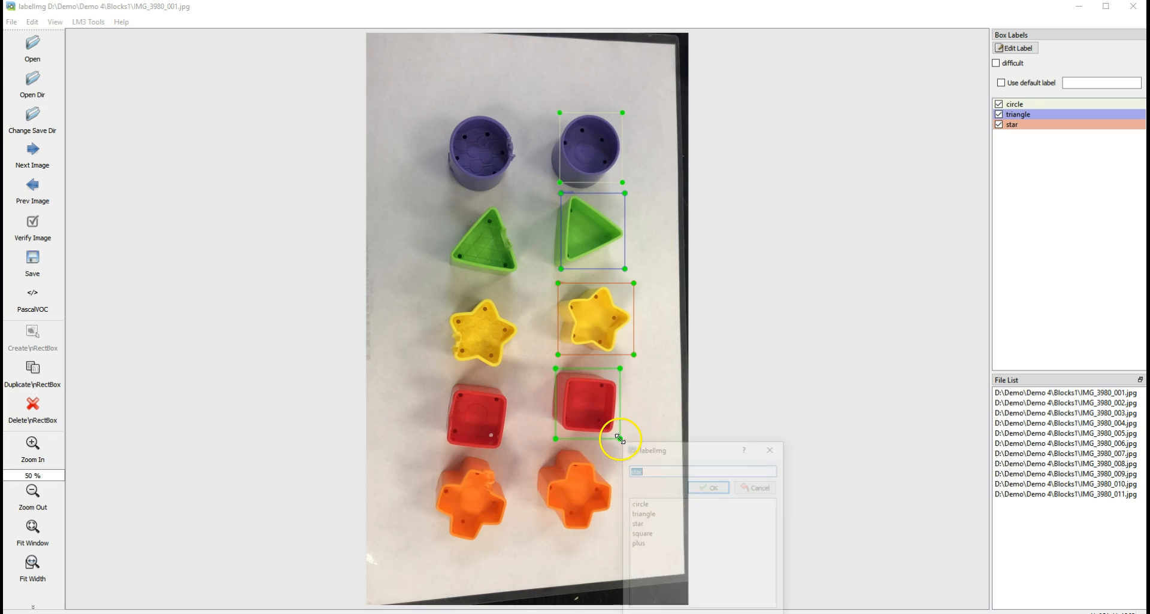
pyautogui.doubleClick(642, 534)
pyautogui.press('w')
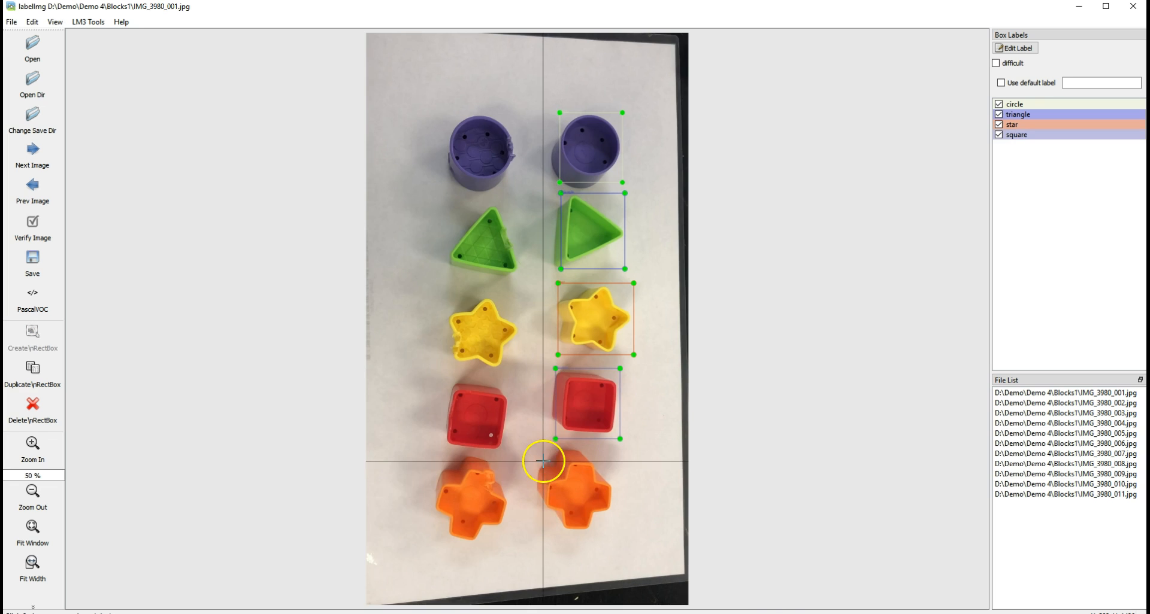
pyautogui.moveTo(543, 455); pyautogui.dragTo(618, 533)
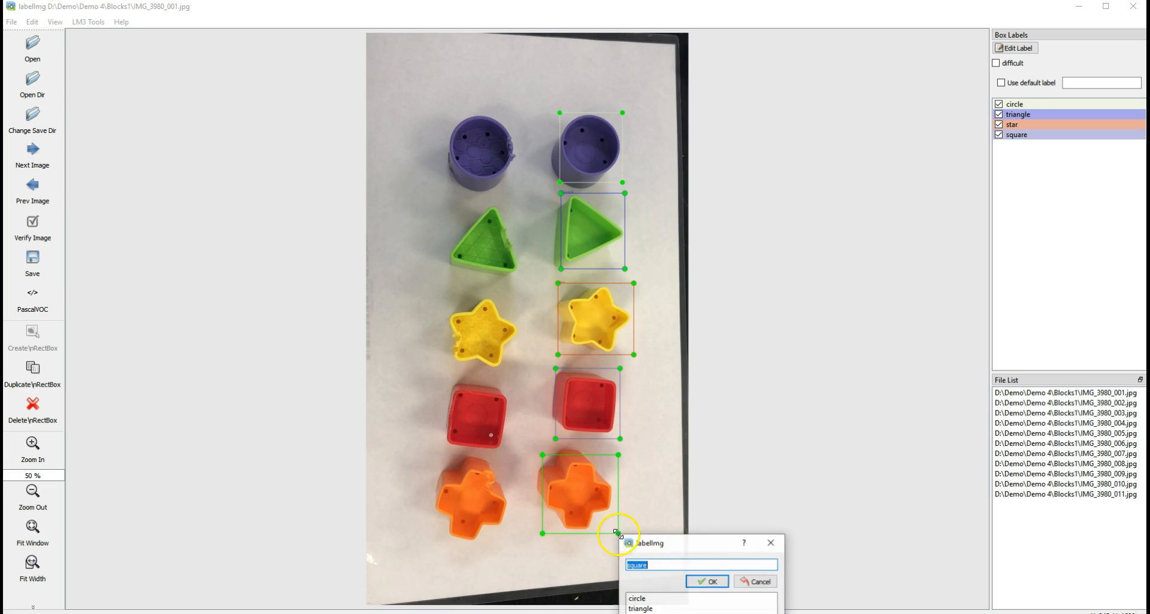
pyautogui.click(707, 582)
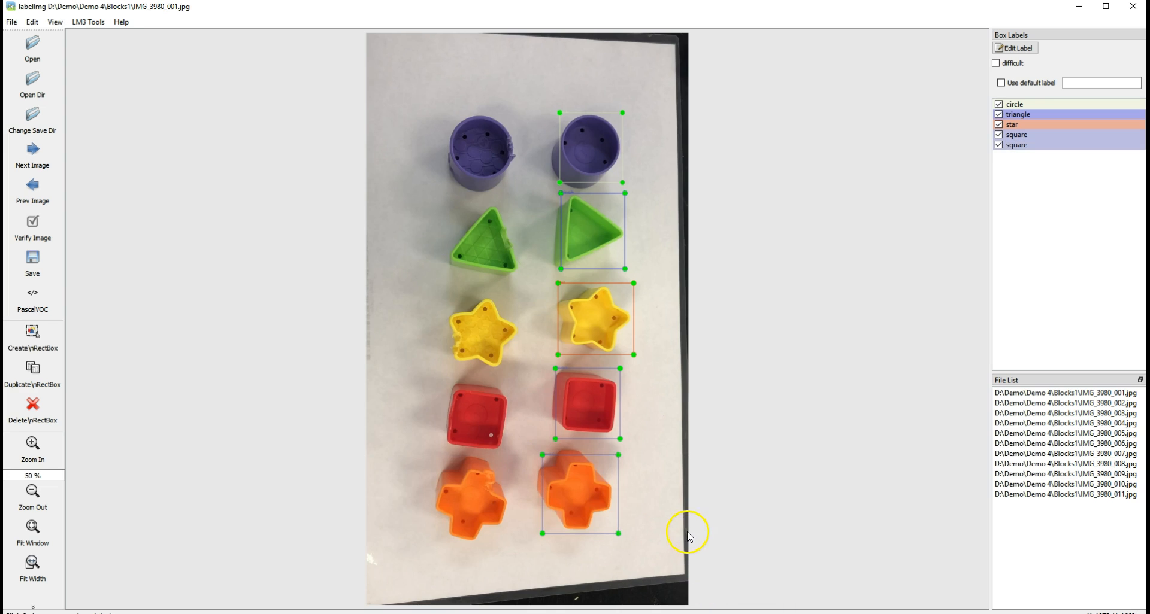
# - Change the label of the box around the right-column orange block to plus
pyautogui.click(585, 482)
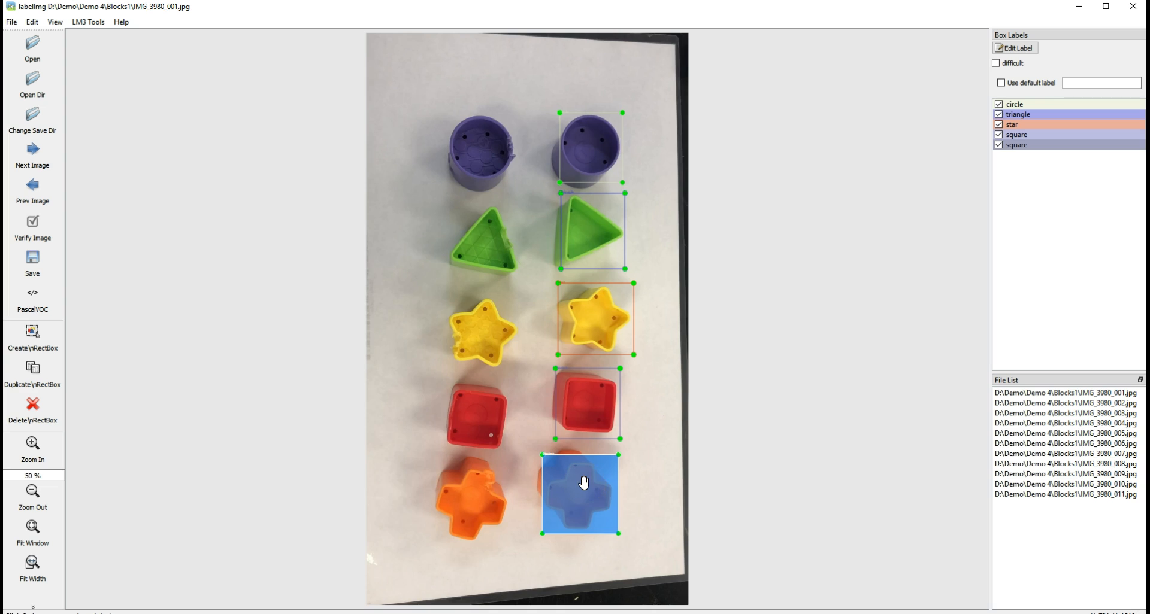
pyautogui.rightClick(584, 483)
pyautogui.click(606, 503)
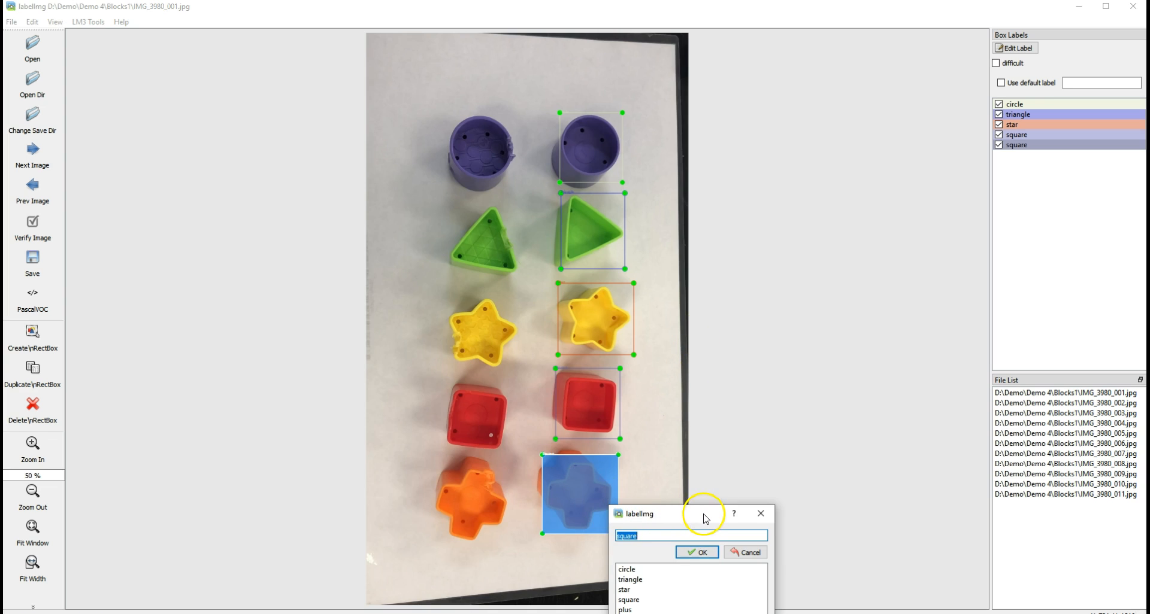
pyautogui.moveTo(706, 519); pyautogui.dragTo(754, 301)
pyautogui.doubleClick(674, 394)
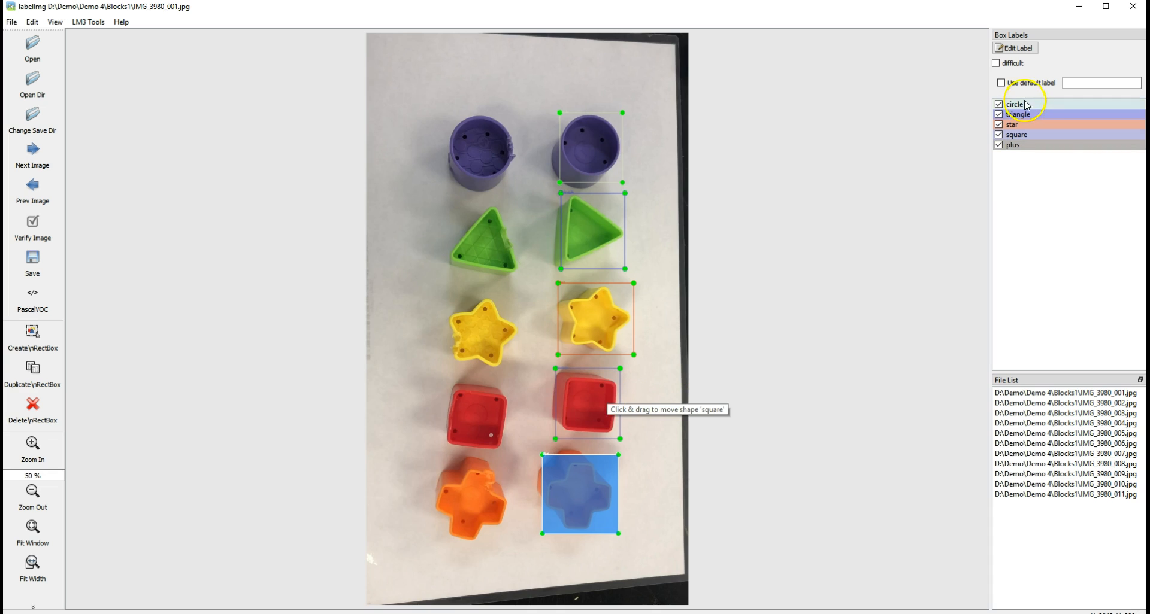
# - Check the star, square, triangle and circle labels against their boxes in the first image
pyautogui.click(1012, 126)
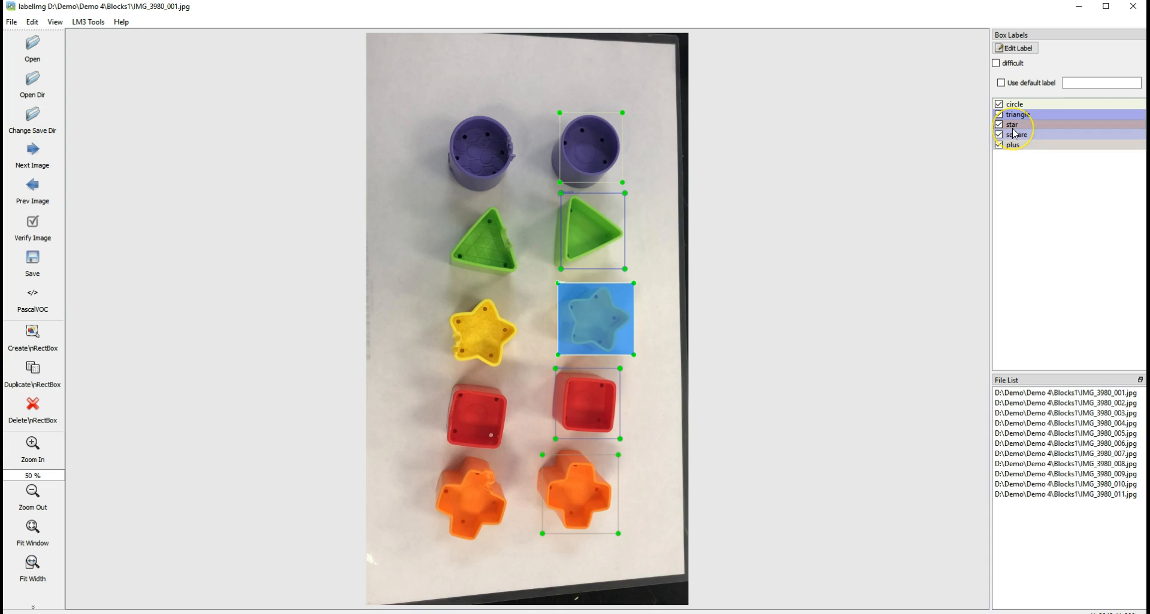
pyautogui.click(1015, 135)
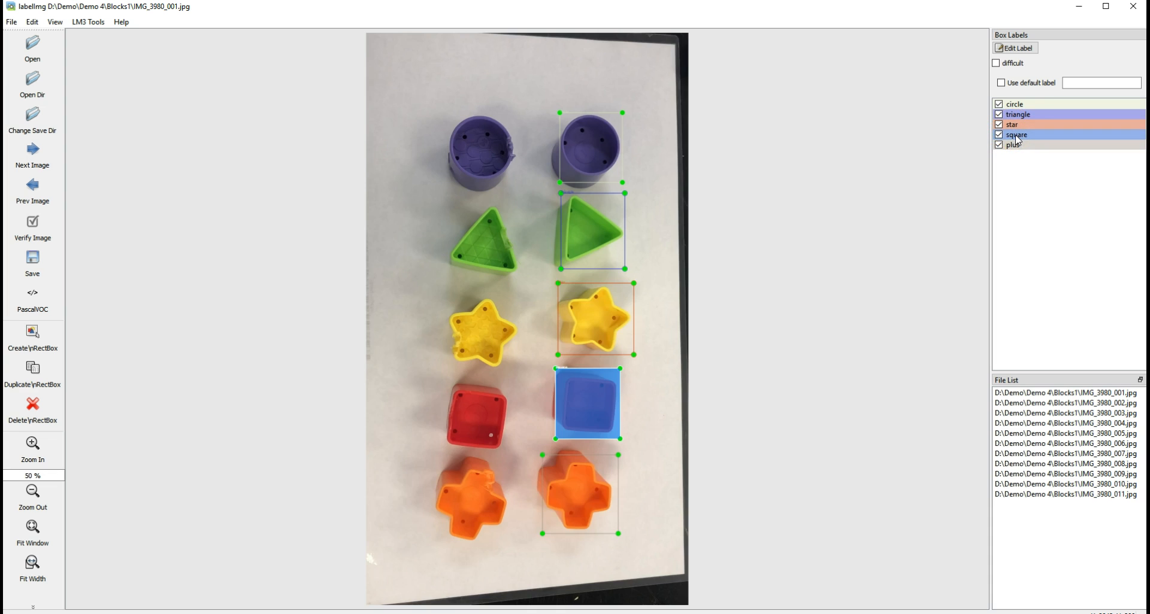
pyautogui.click(1012, 124)
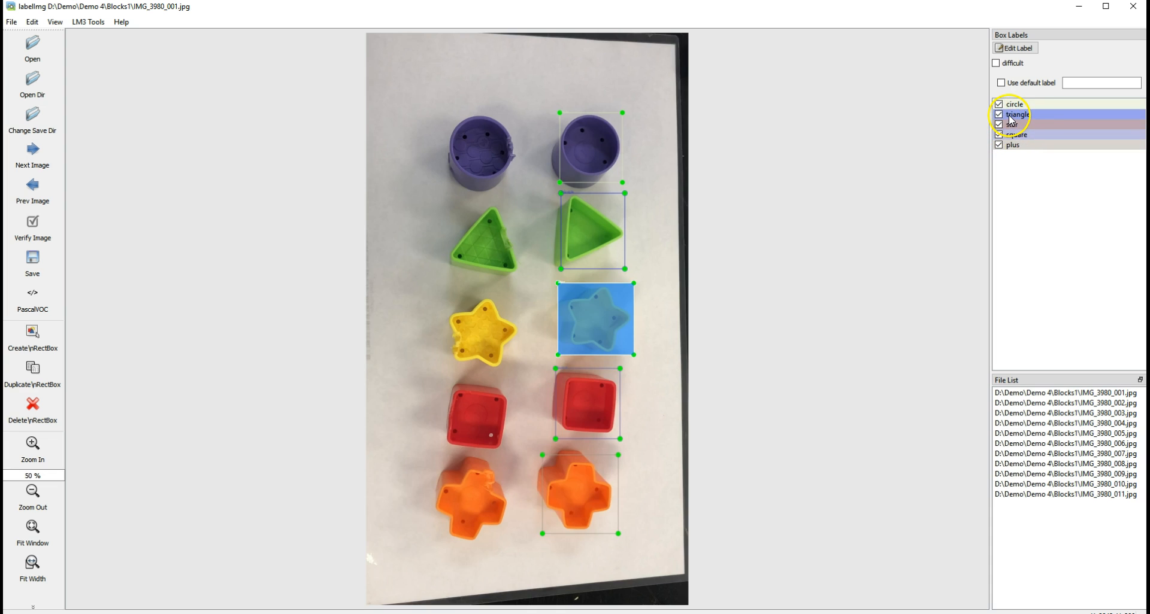
pyautogui.click(1011, 112)
pyautogui.click(1012, 105)
# - Save the labels of IMG_3980_001.jpg and run Auto Label on the Blocks1 images
pyautogui.click(37, 272)
pyautogui.click(88, 22)
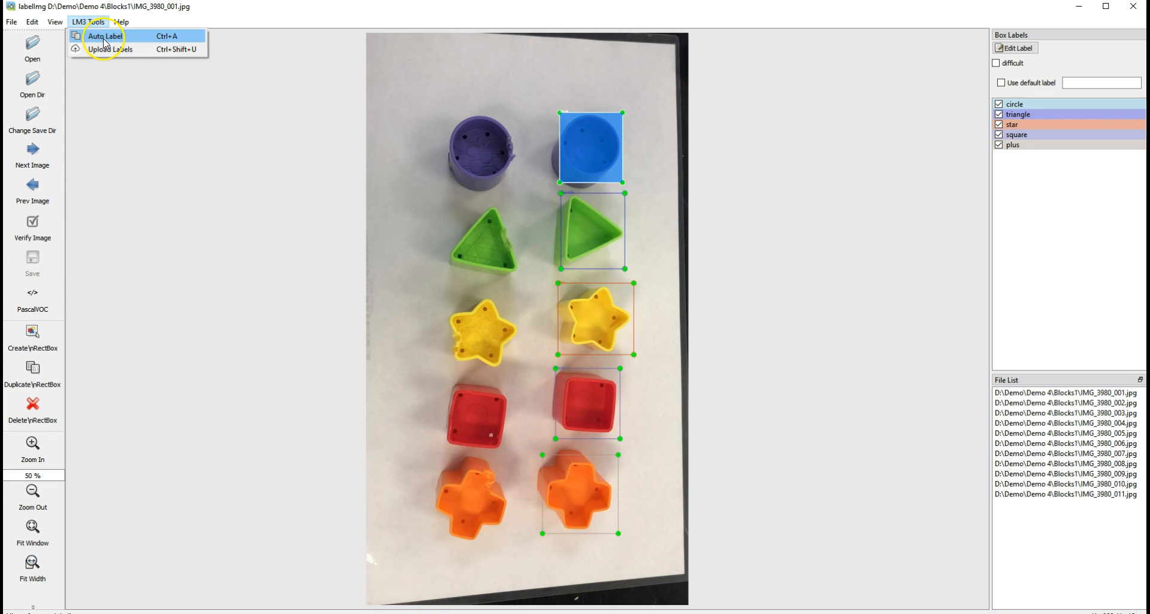
pyautogui.click(104, 37)
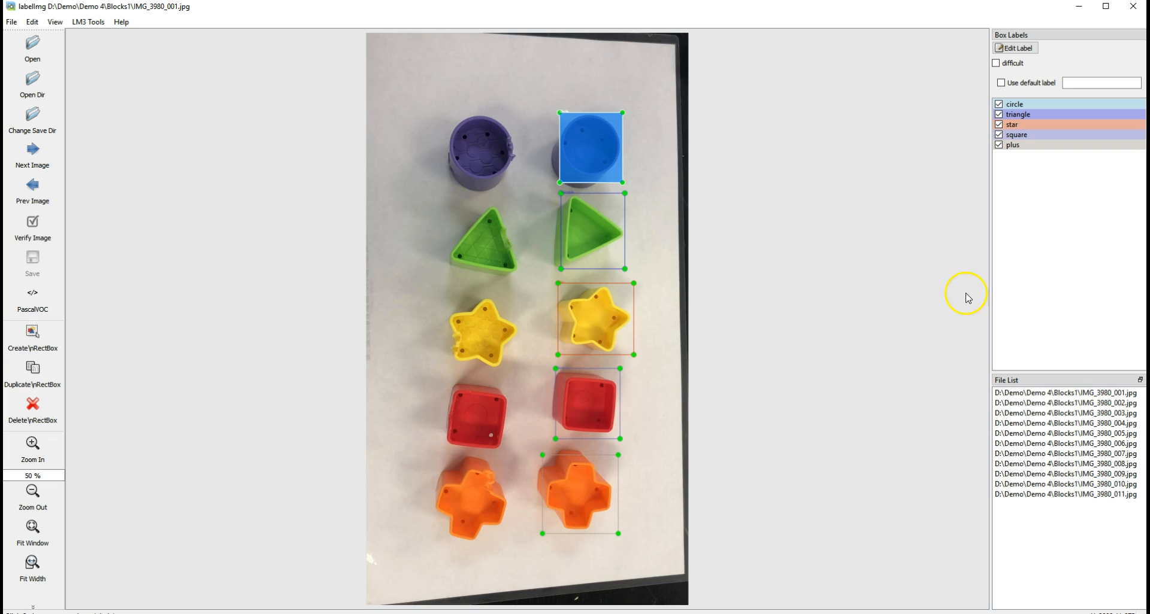
# - Review the auto-labelled shape boxes on images IMG_3980_004.jpg through IMG_3980_007.jpg
pyautogui.click(1070, 404)
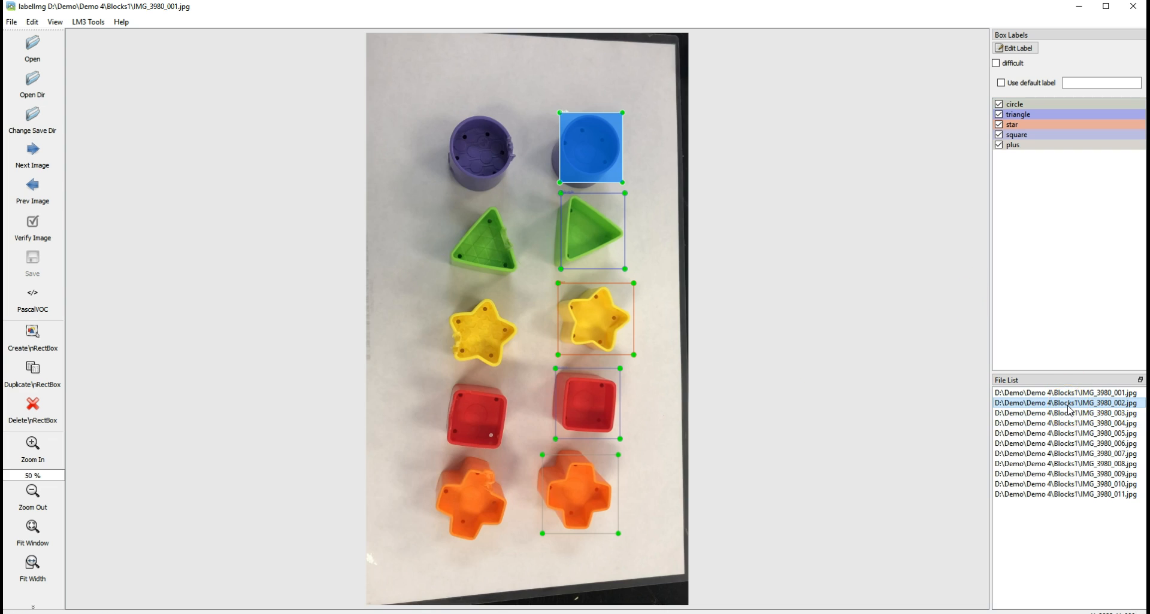
pyautogui.doubleClick(1066, 423)
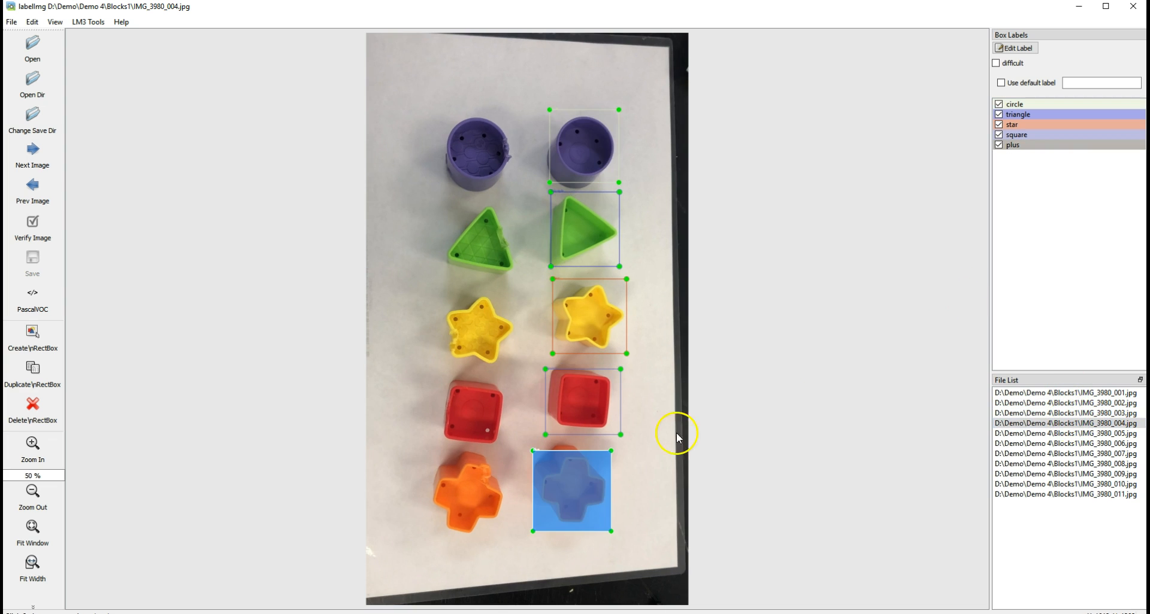
pyautogui.click(33, 162)
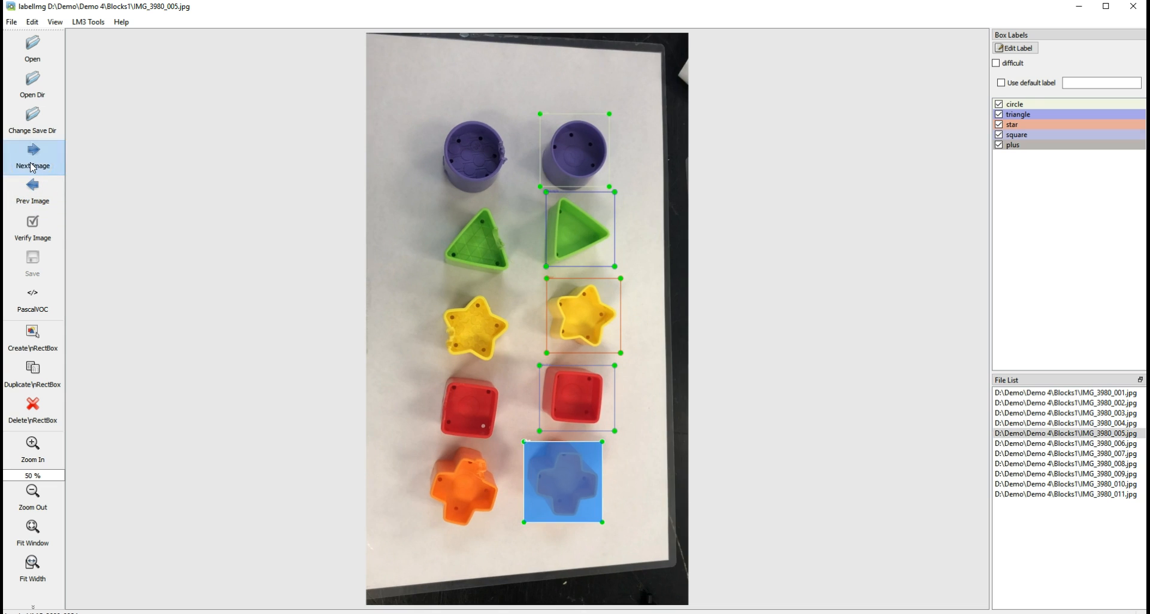
pyautogui.click(33, 167)
pyautogui.click(33, 167)
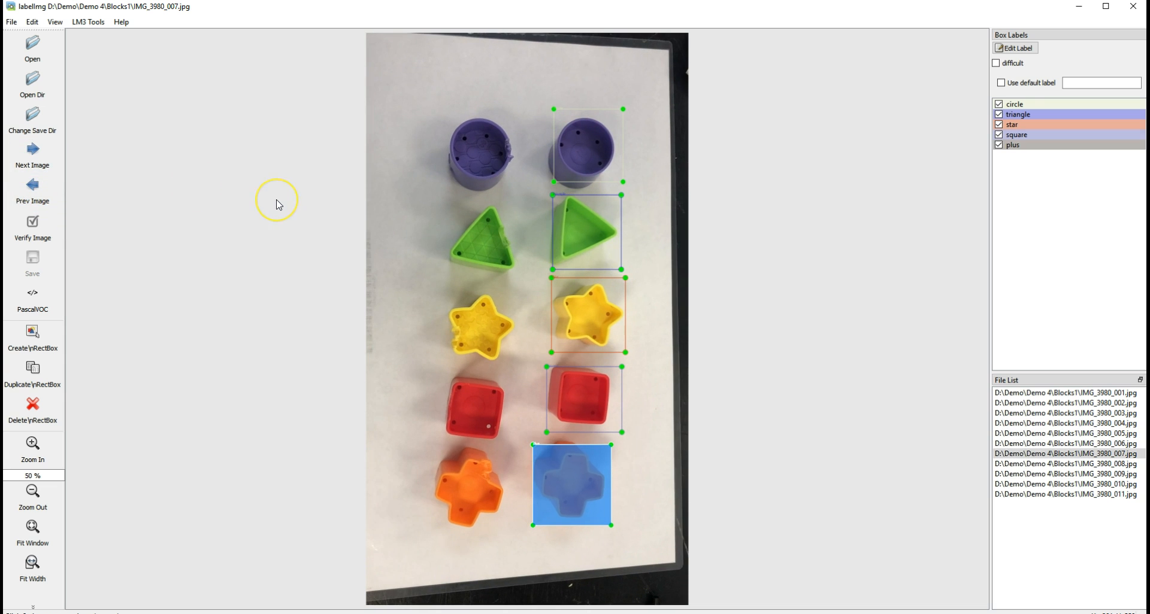